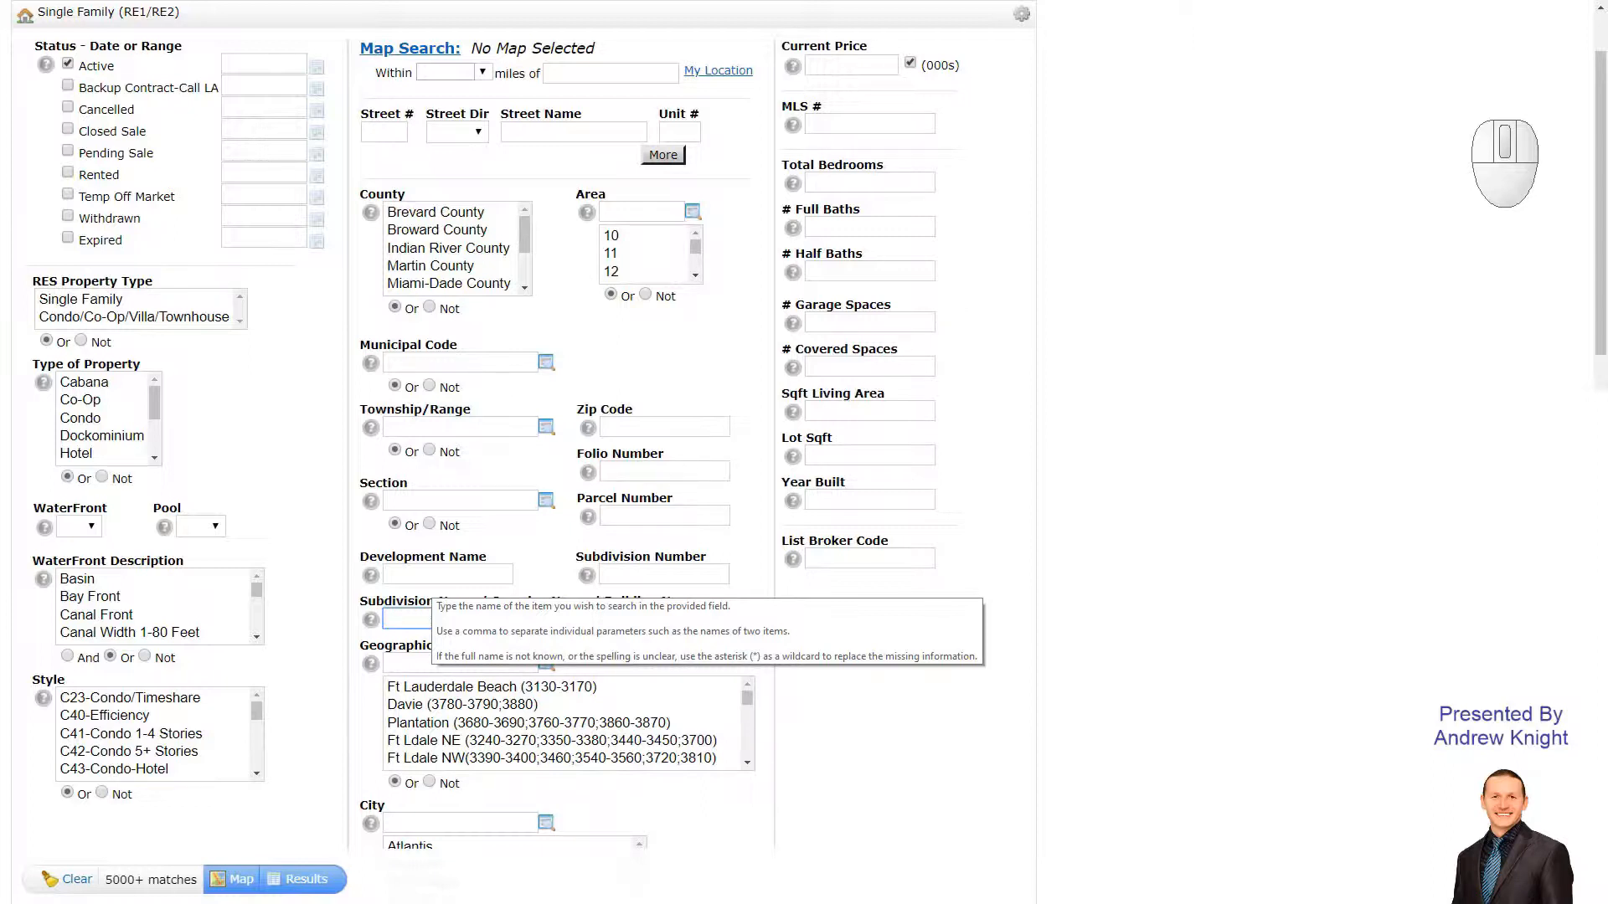
- Enter *sea haven* as the subdivision, complex or building name, with a wildcard asterisk on both sides
click(396, 618)
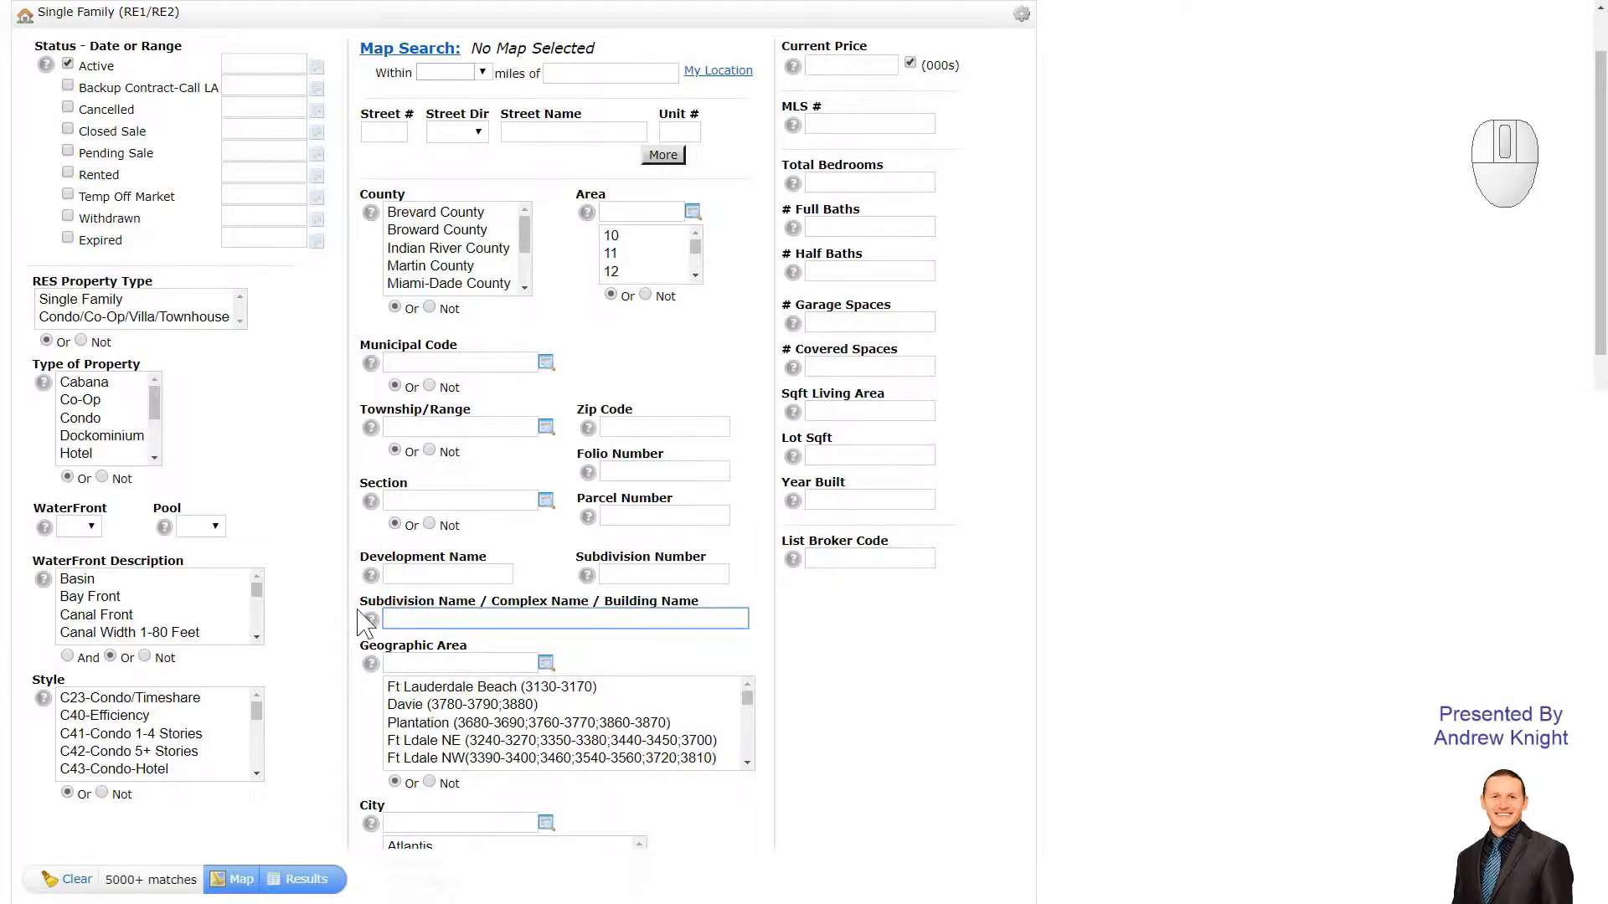
key(shift)
text(*)
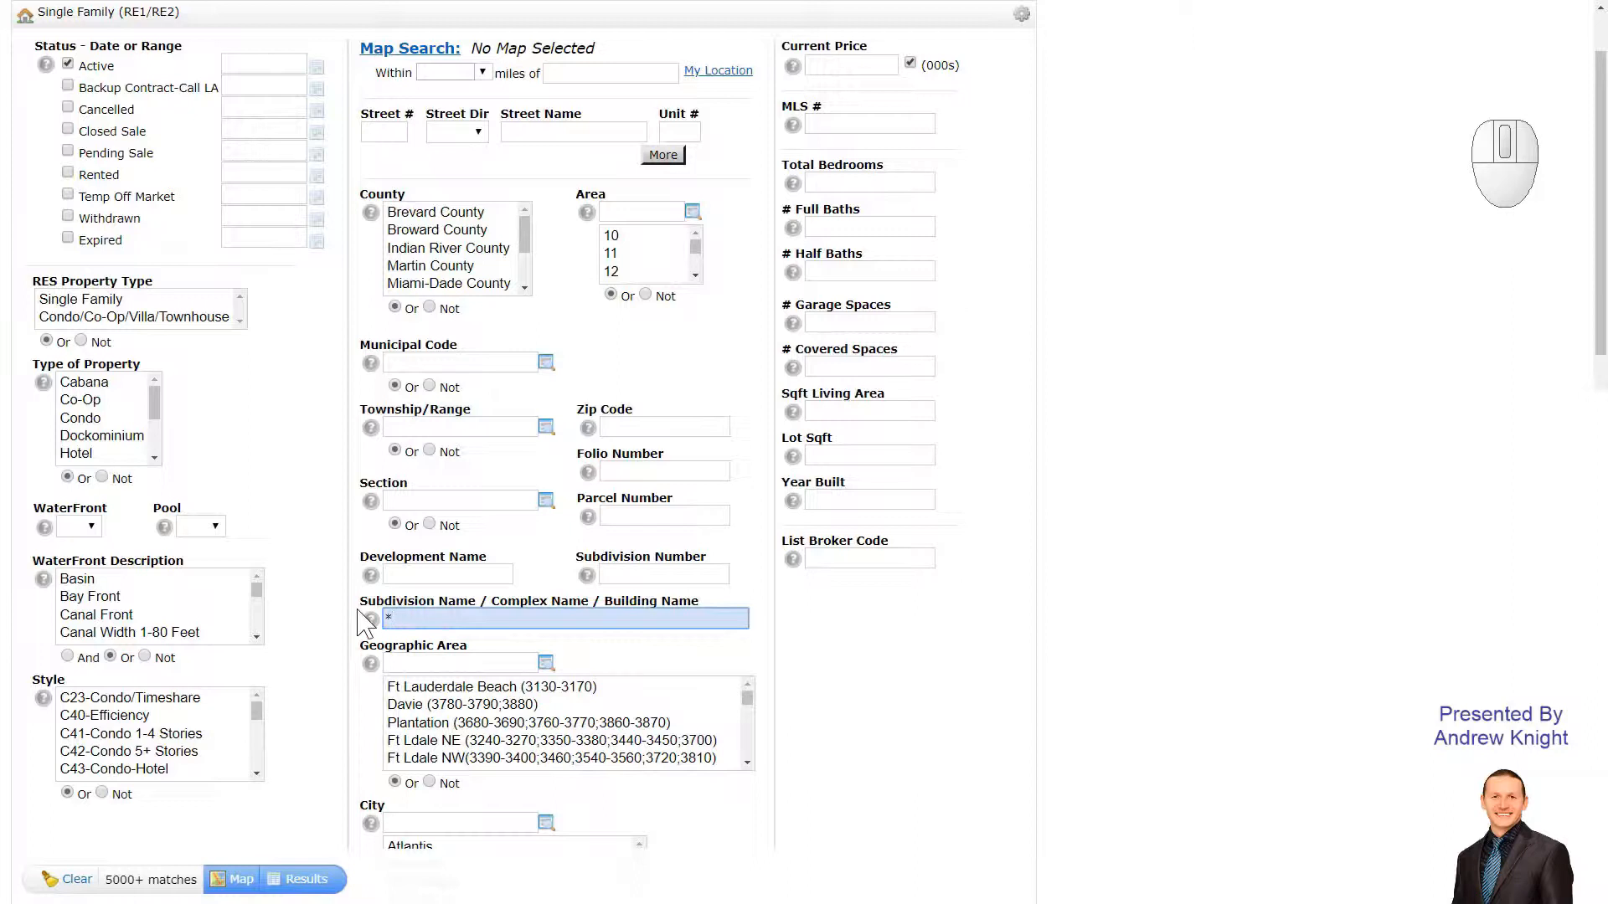
text(sea haven*)
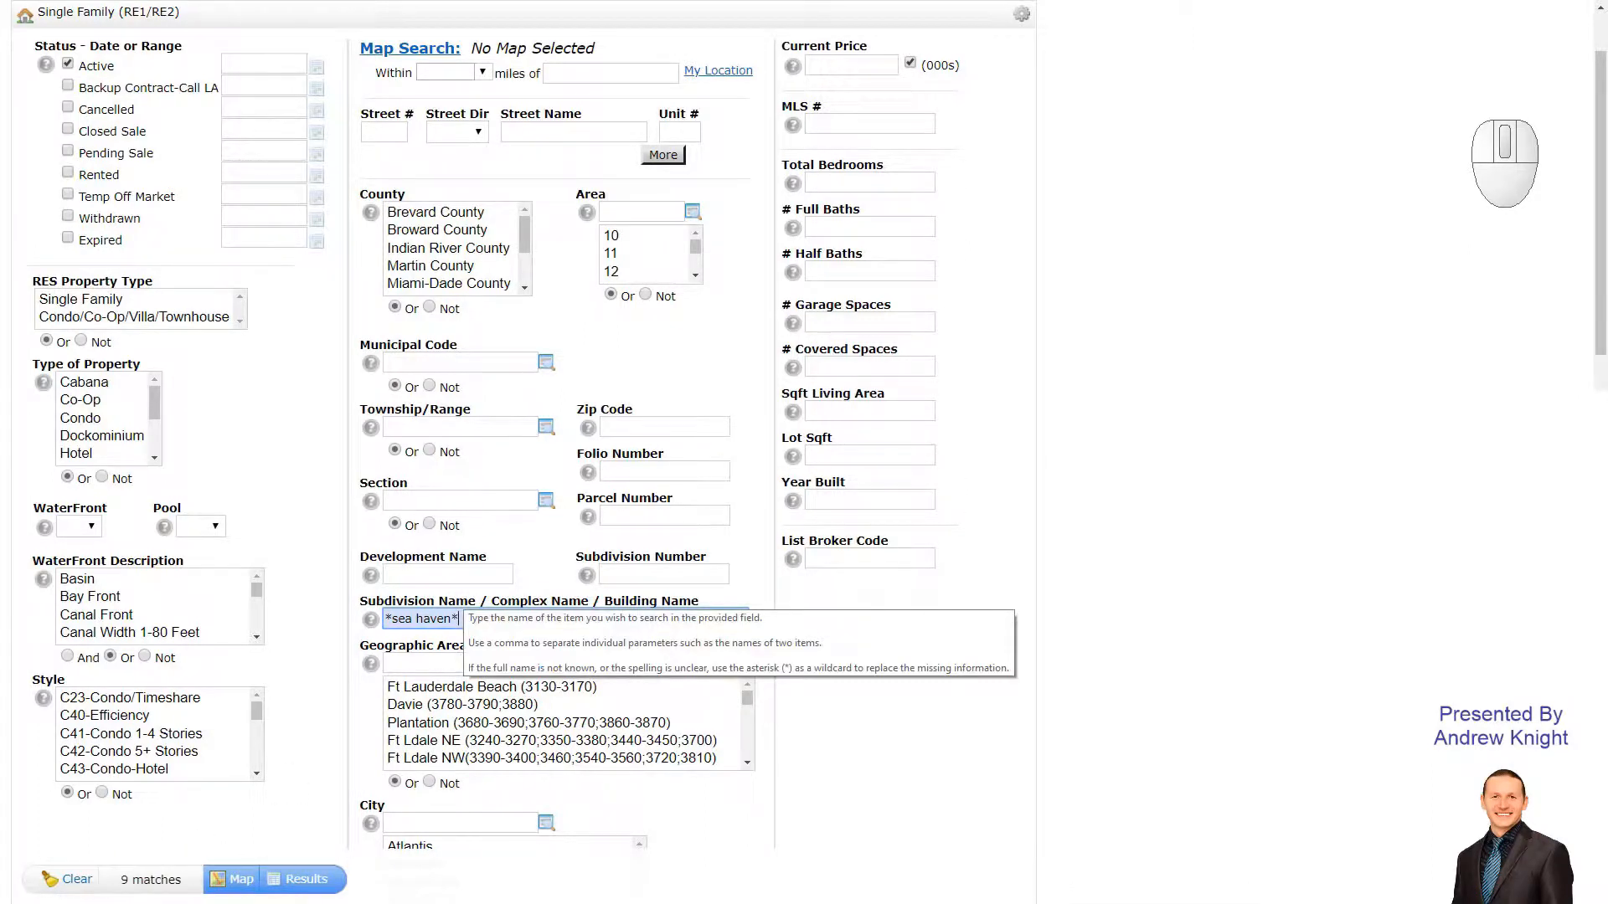
- Remove both wildcard asterisks so the subdivision name criterion reads sea haven, and check the match count
key(BackSpace)
click(389, 619)
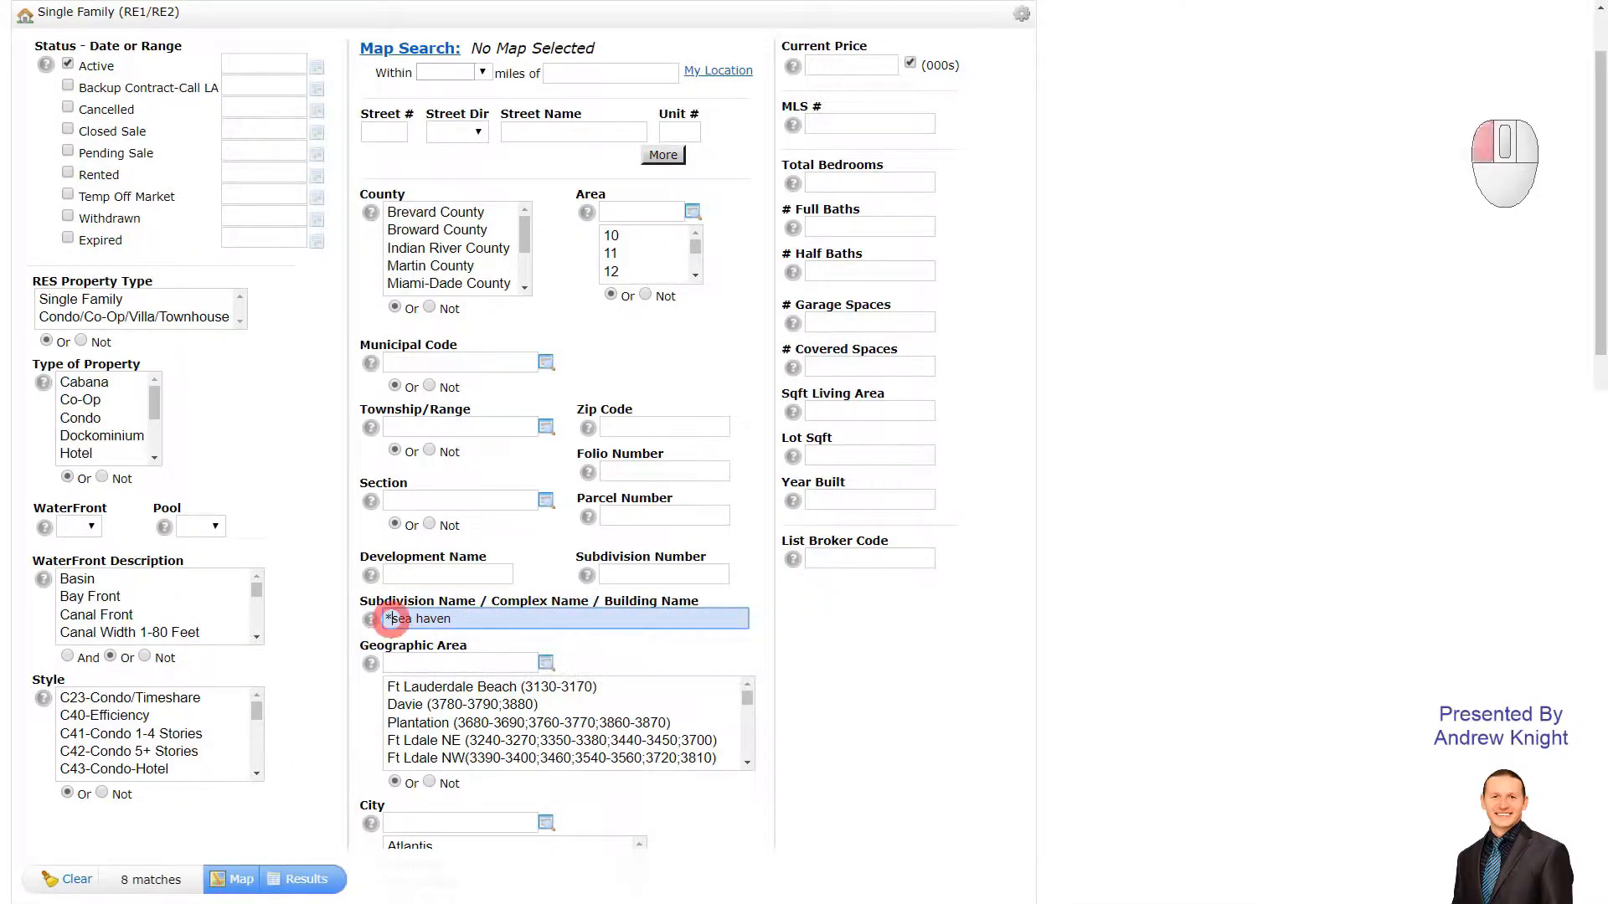
key(BackSpace)
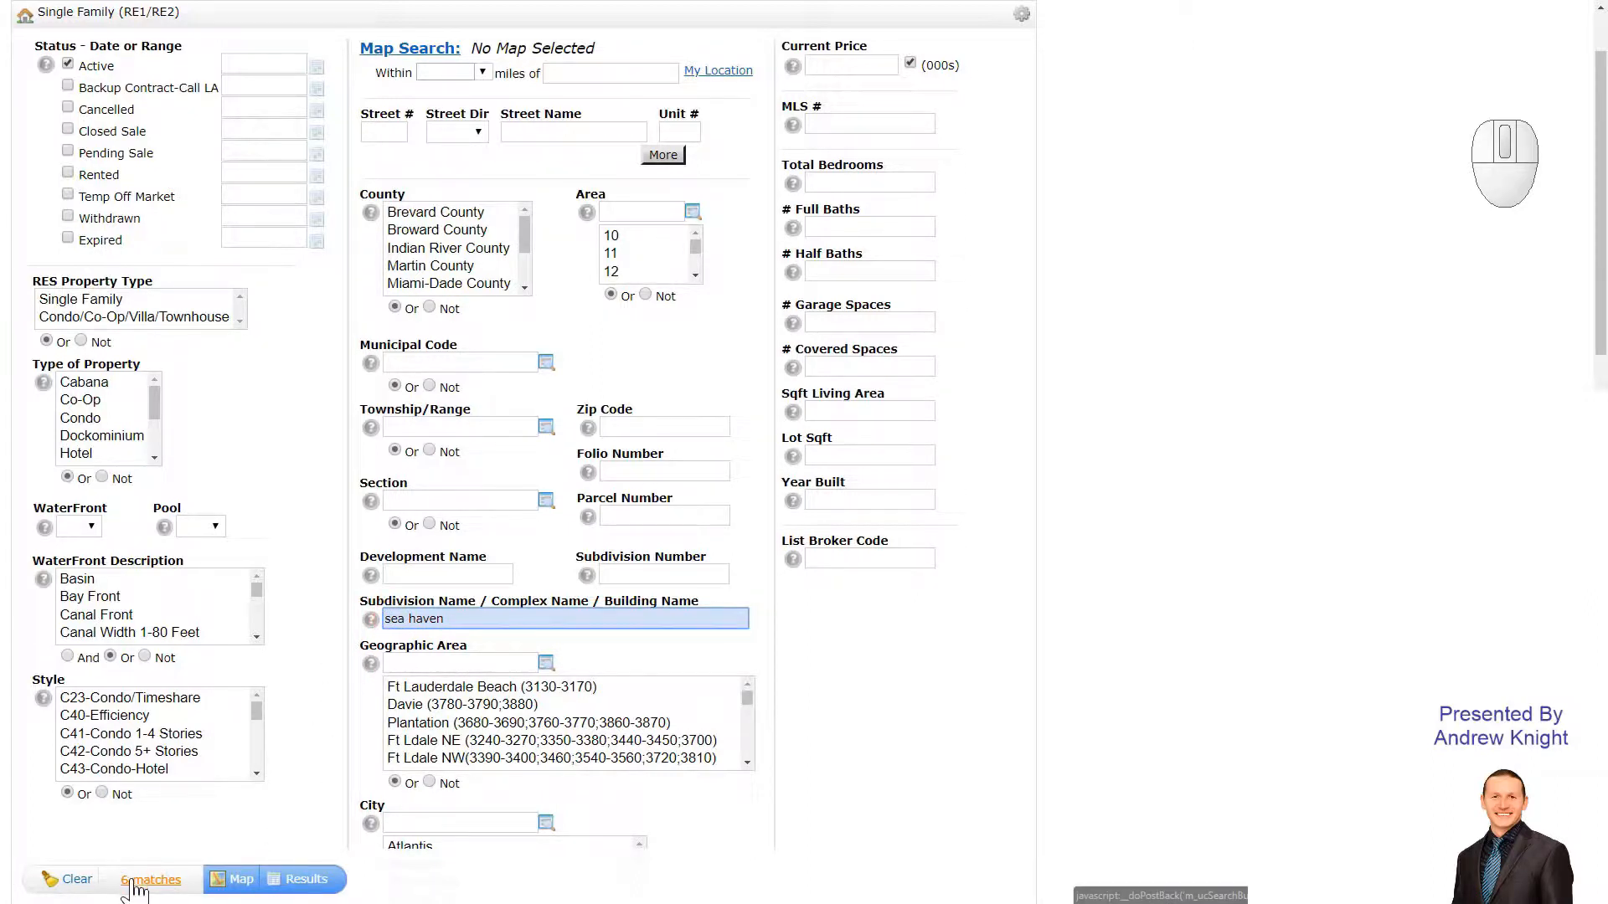
mouse_move(371, 620)
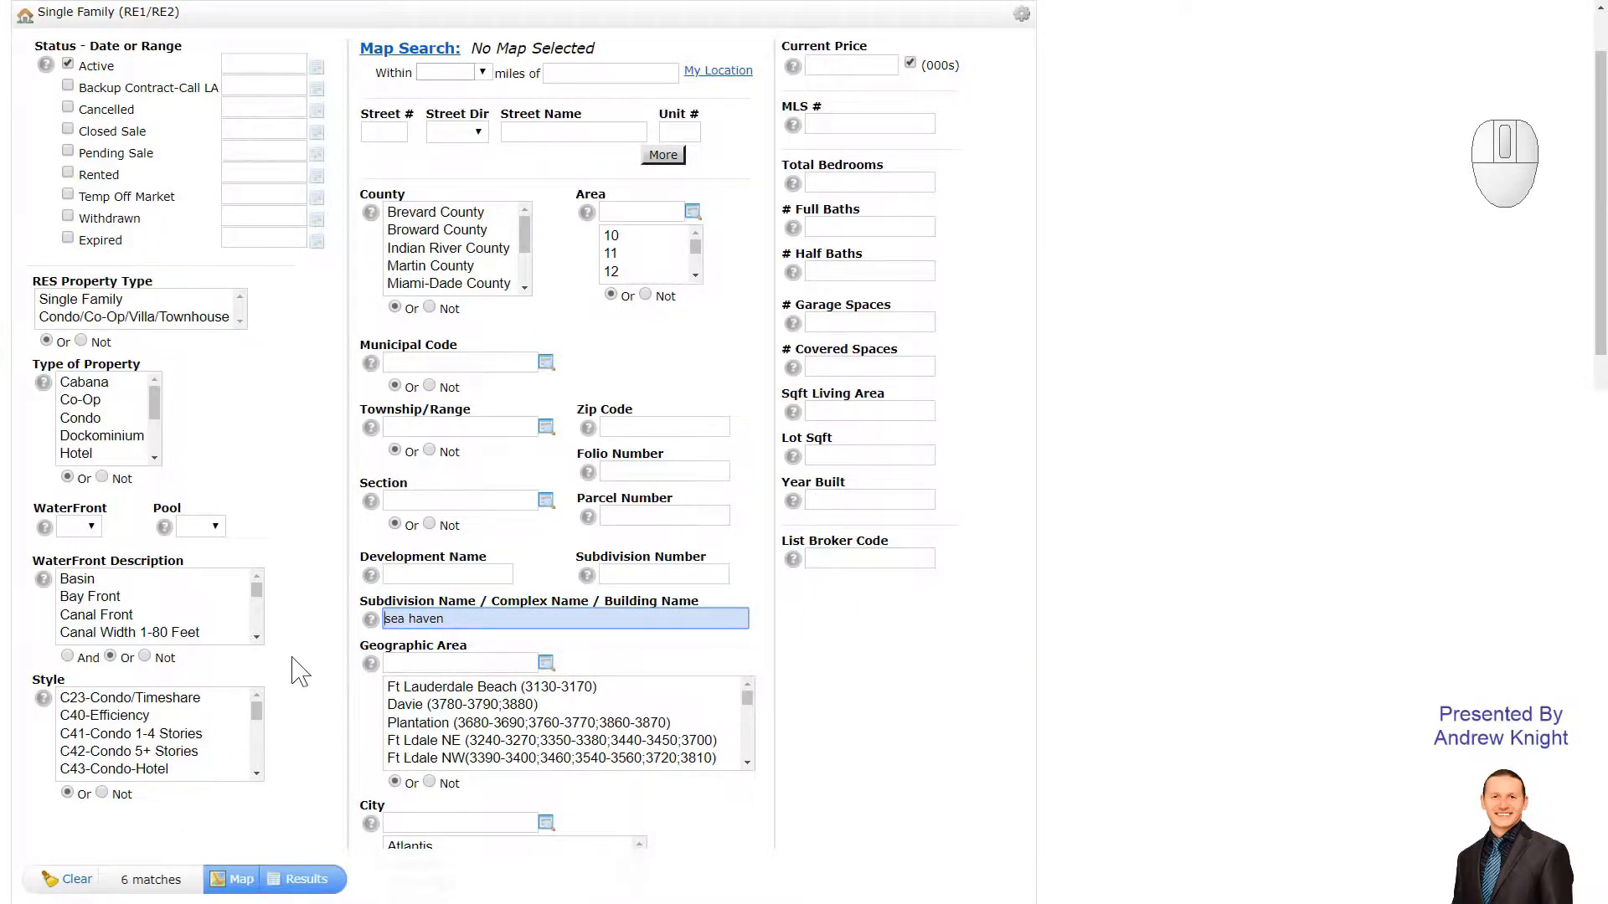
- Restore the asterisks around the subdivision name as *sea haven* and display the search results
text(*)
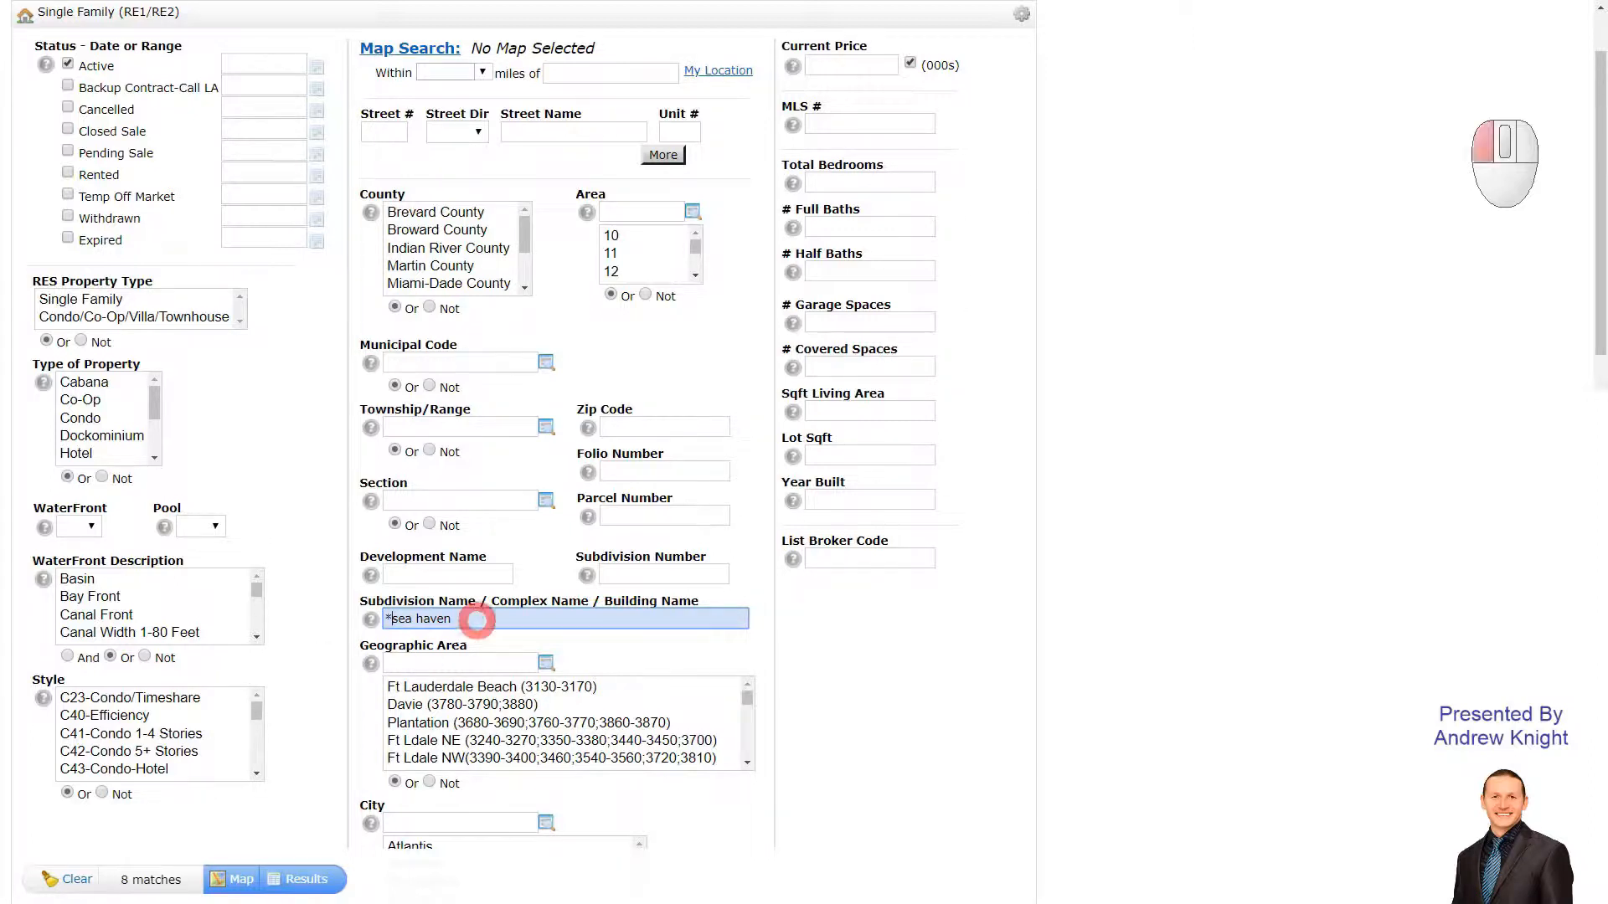
click(476, 620)
text(*)
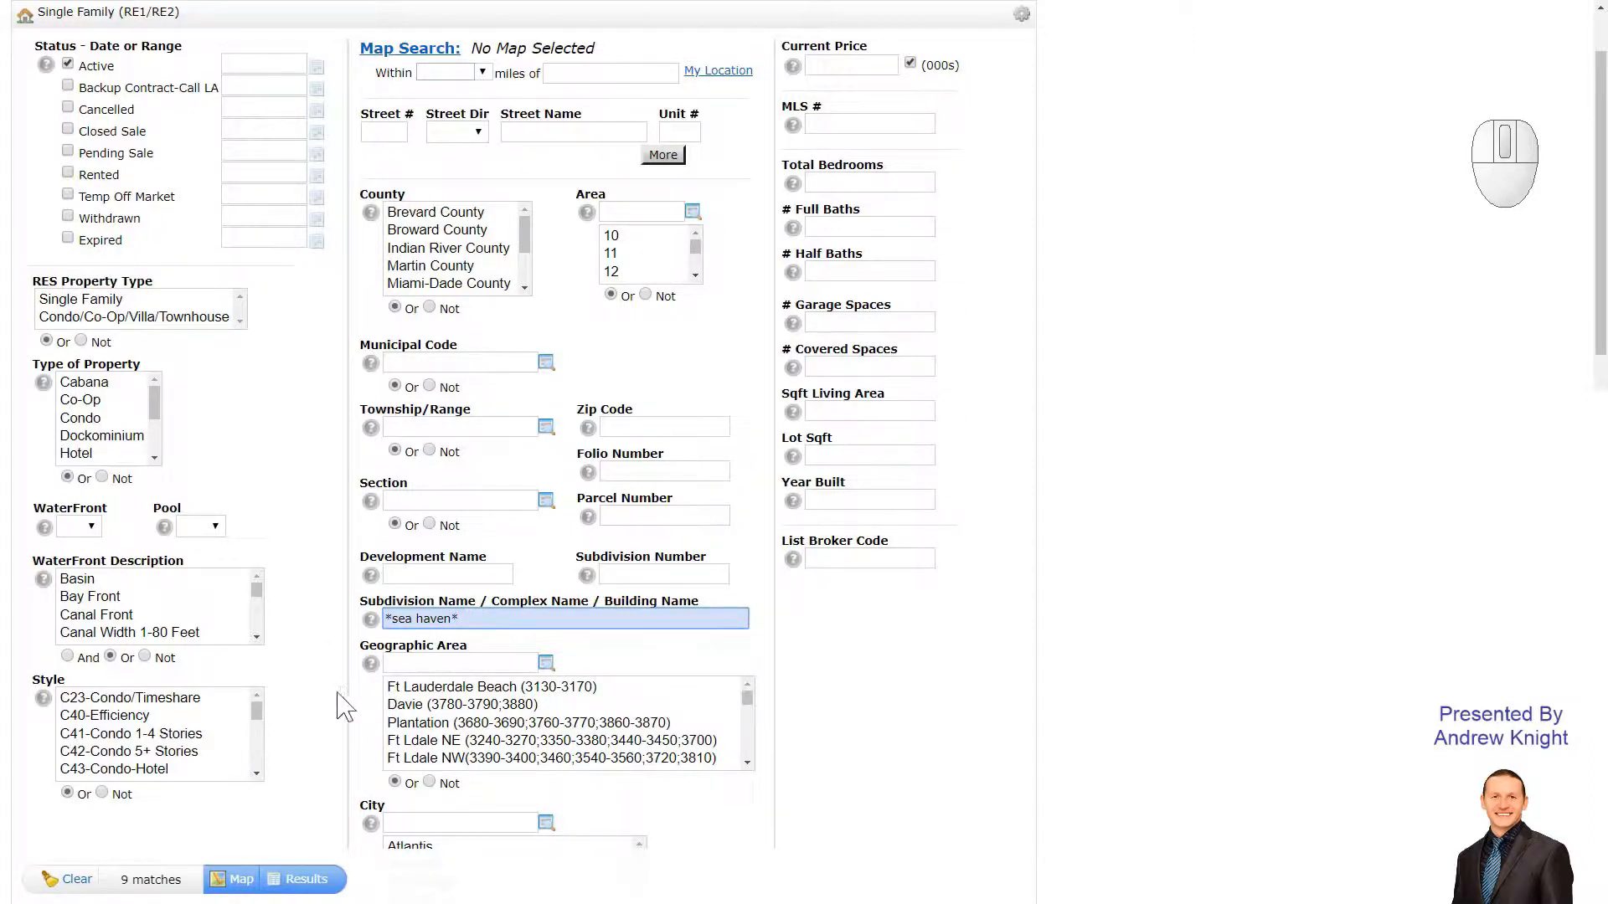
click(307, 700)
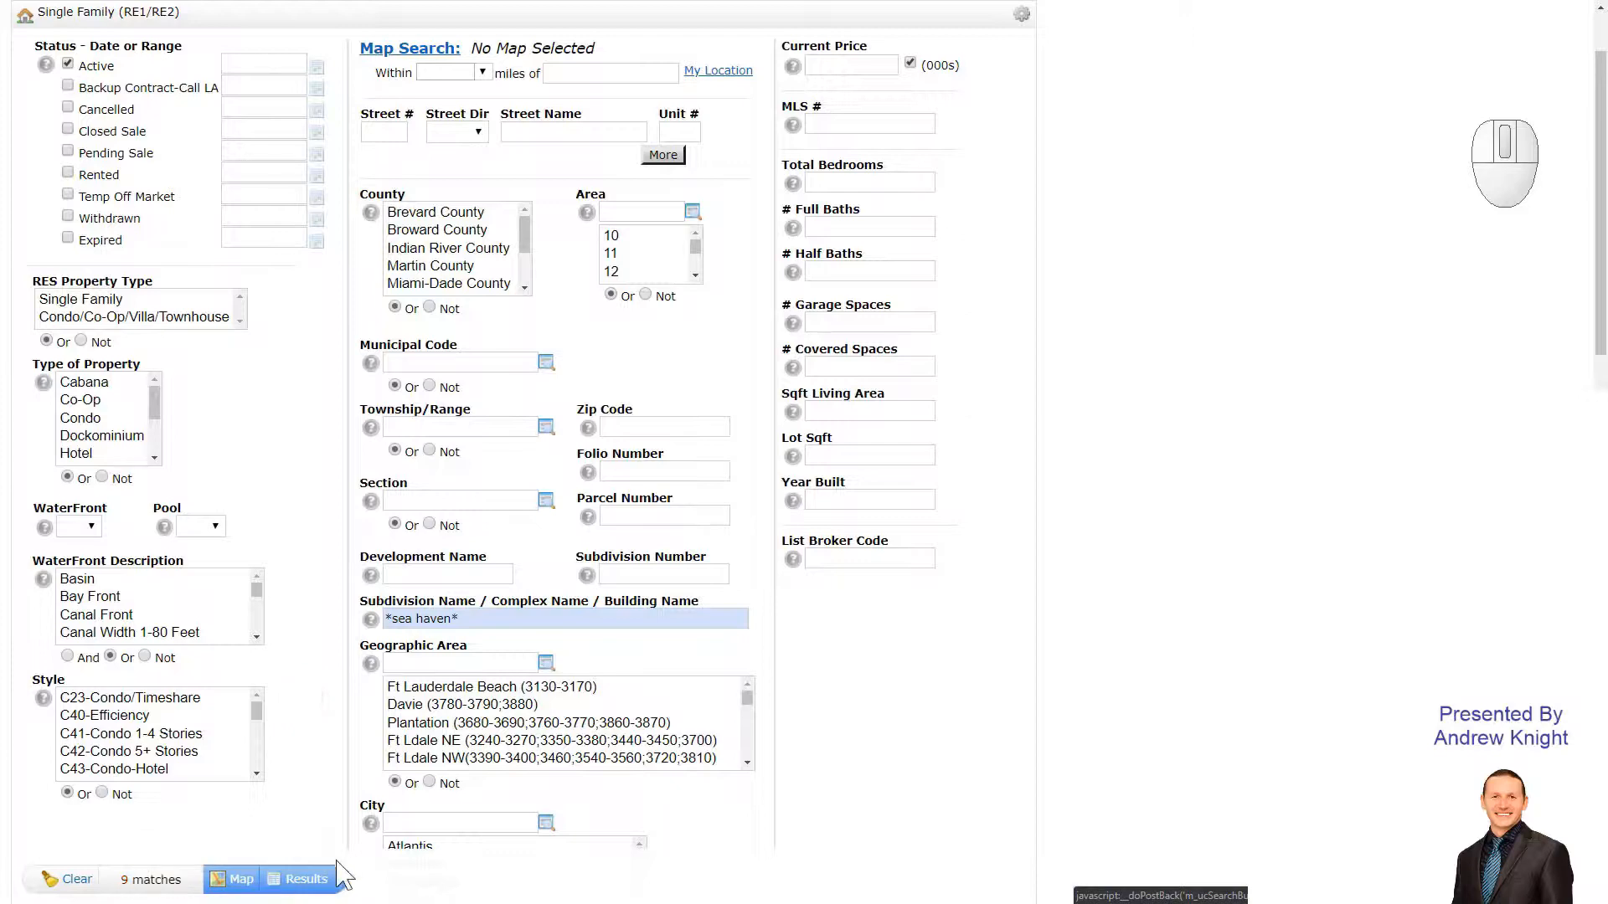
click(305, 882)
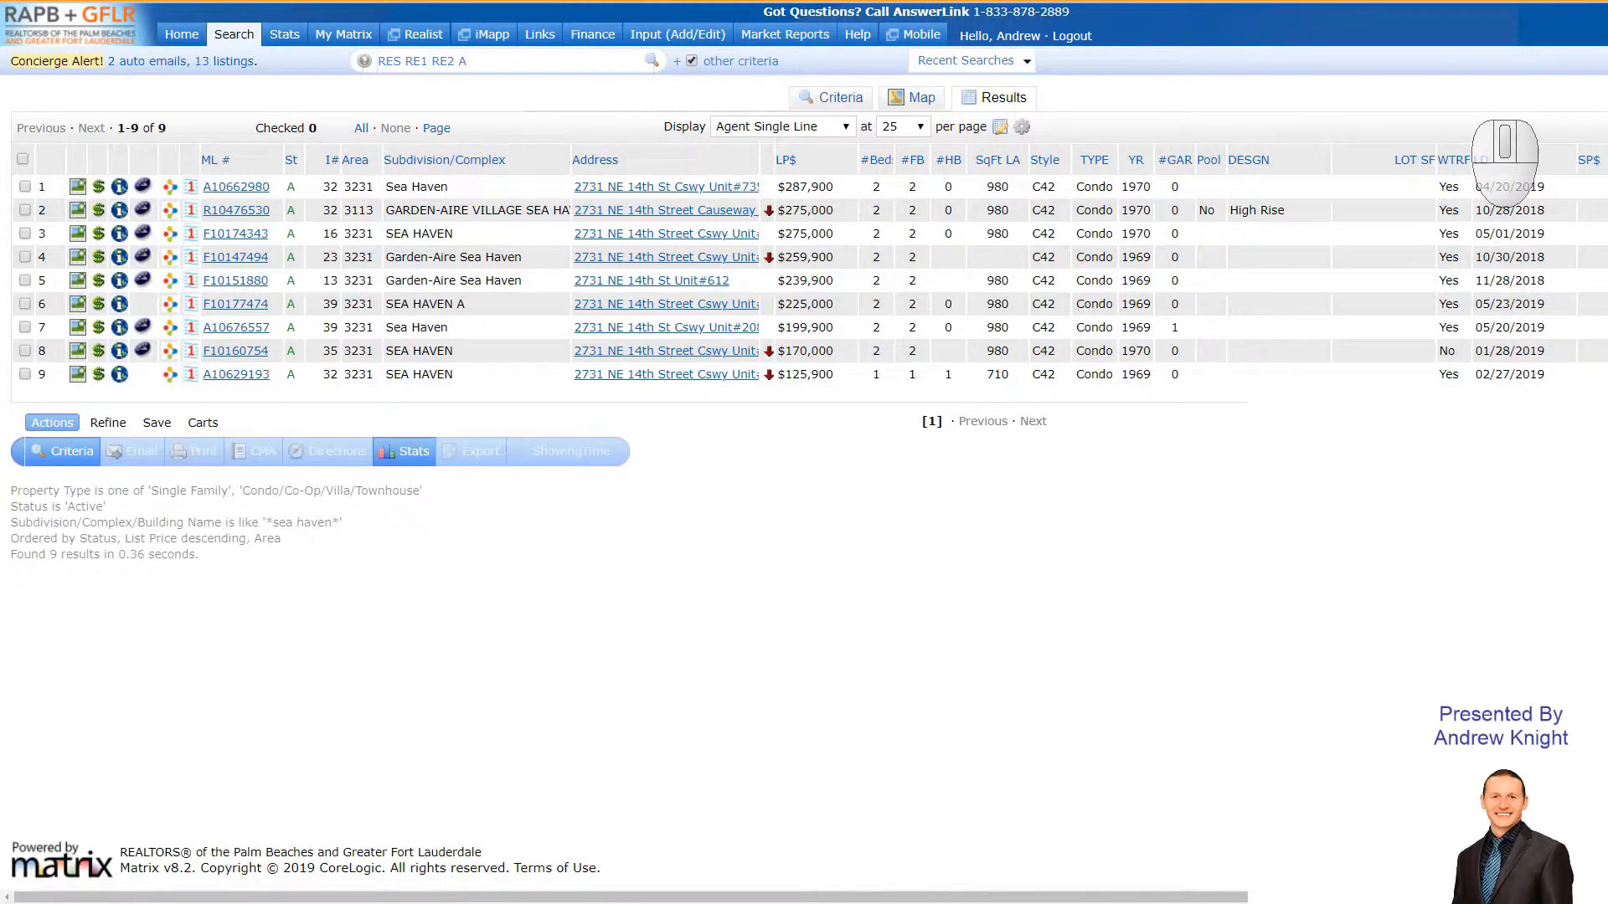
- Check the subdivision name variants in the results, then return to the search criteria and clear the subdivision name
double_click(459, 304)
click(507, 212)
click(842, 104)
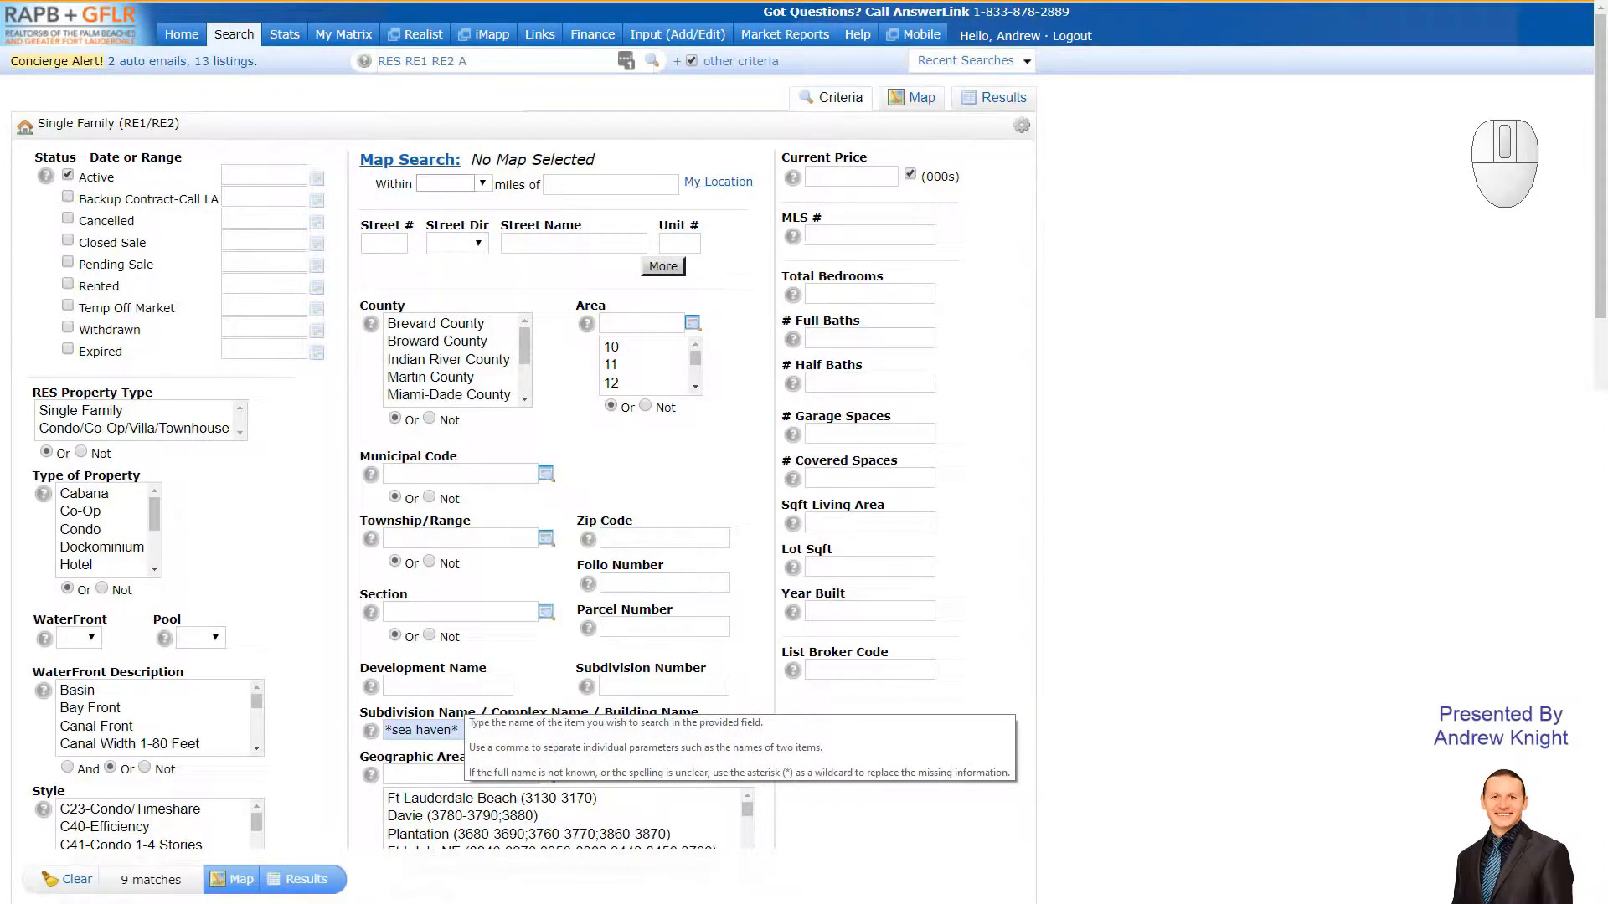
drag(464, 732, 384, 731)
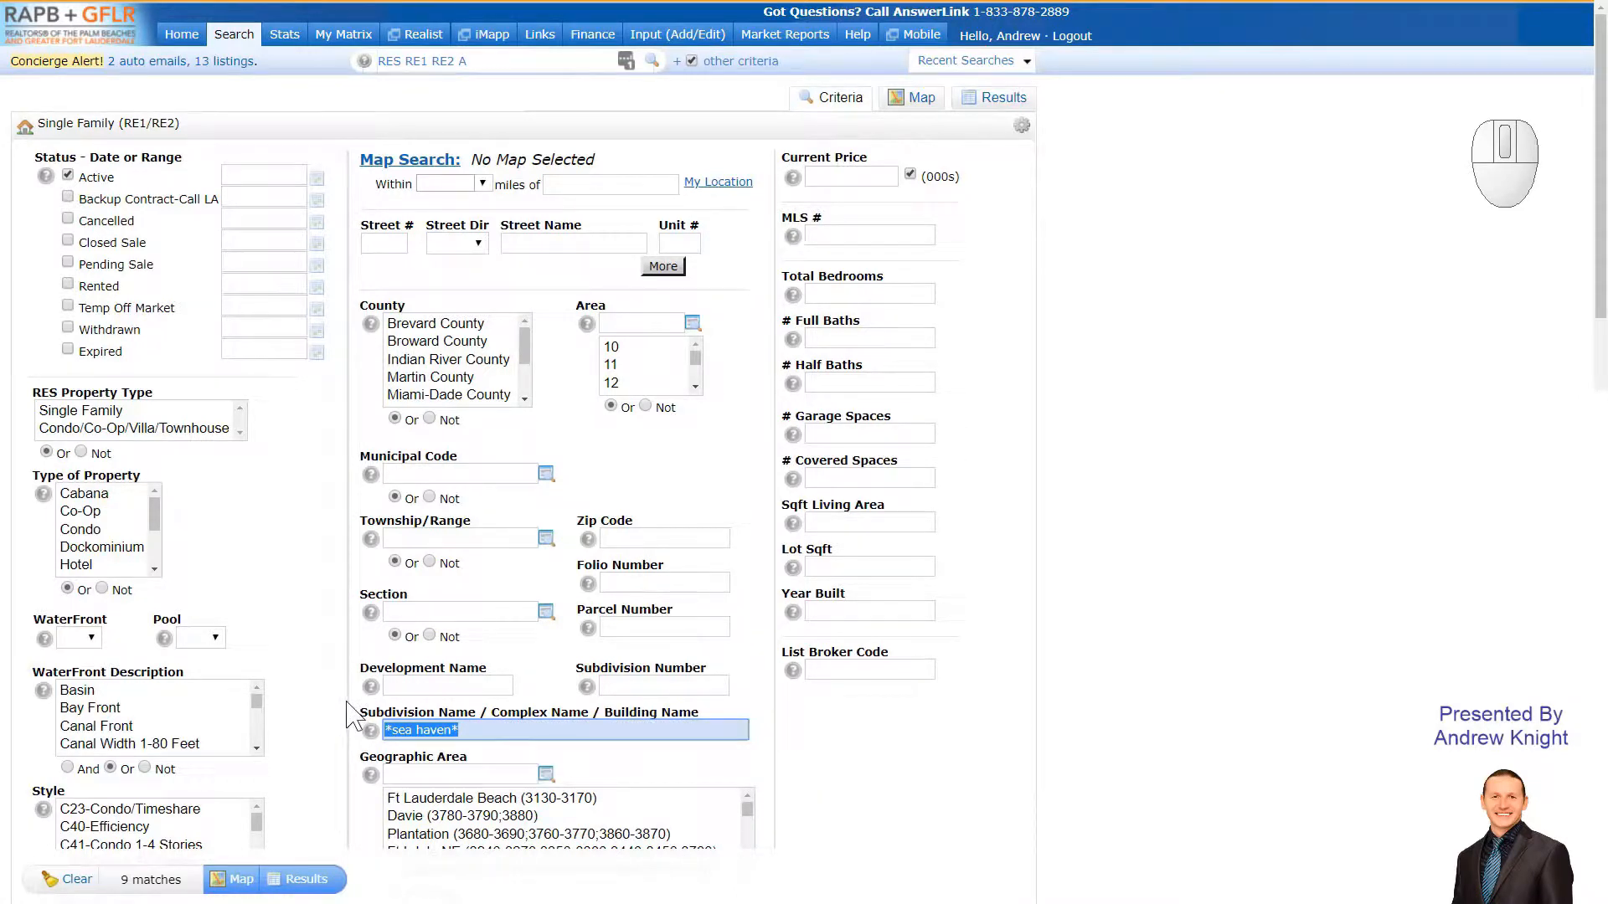
key(BackSpace)
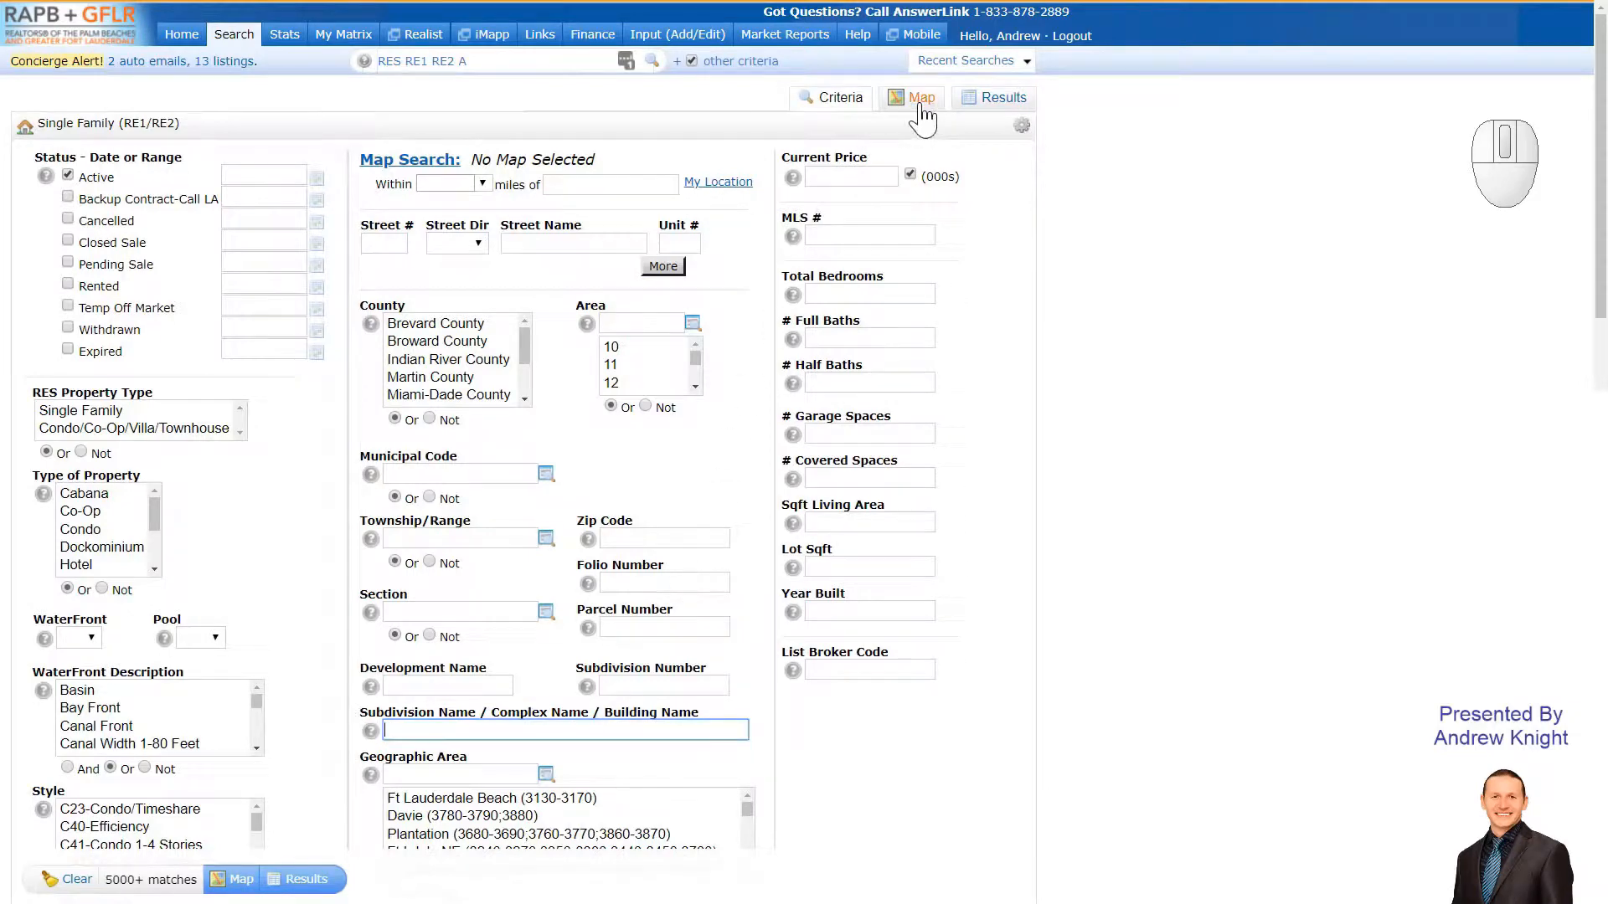
- Draw a rectangular map search area around the U-shaped condo complex north of NE 14th St and list the listings inside it
click(922, 117)
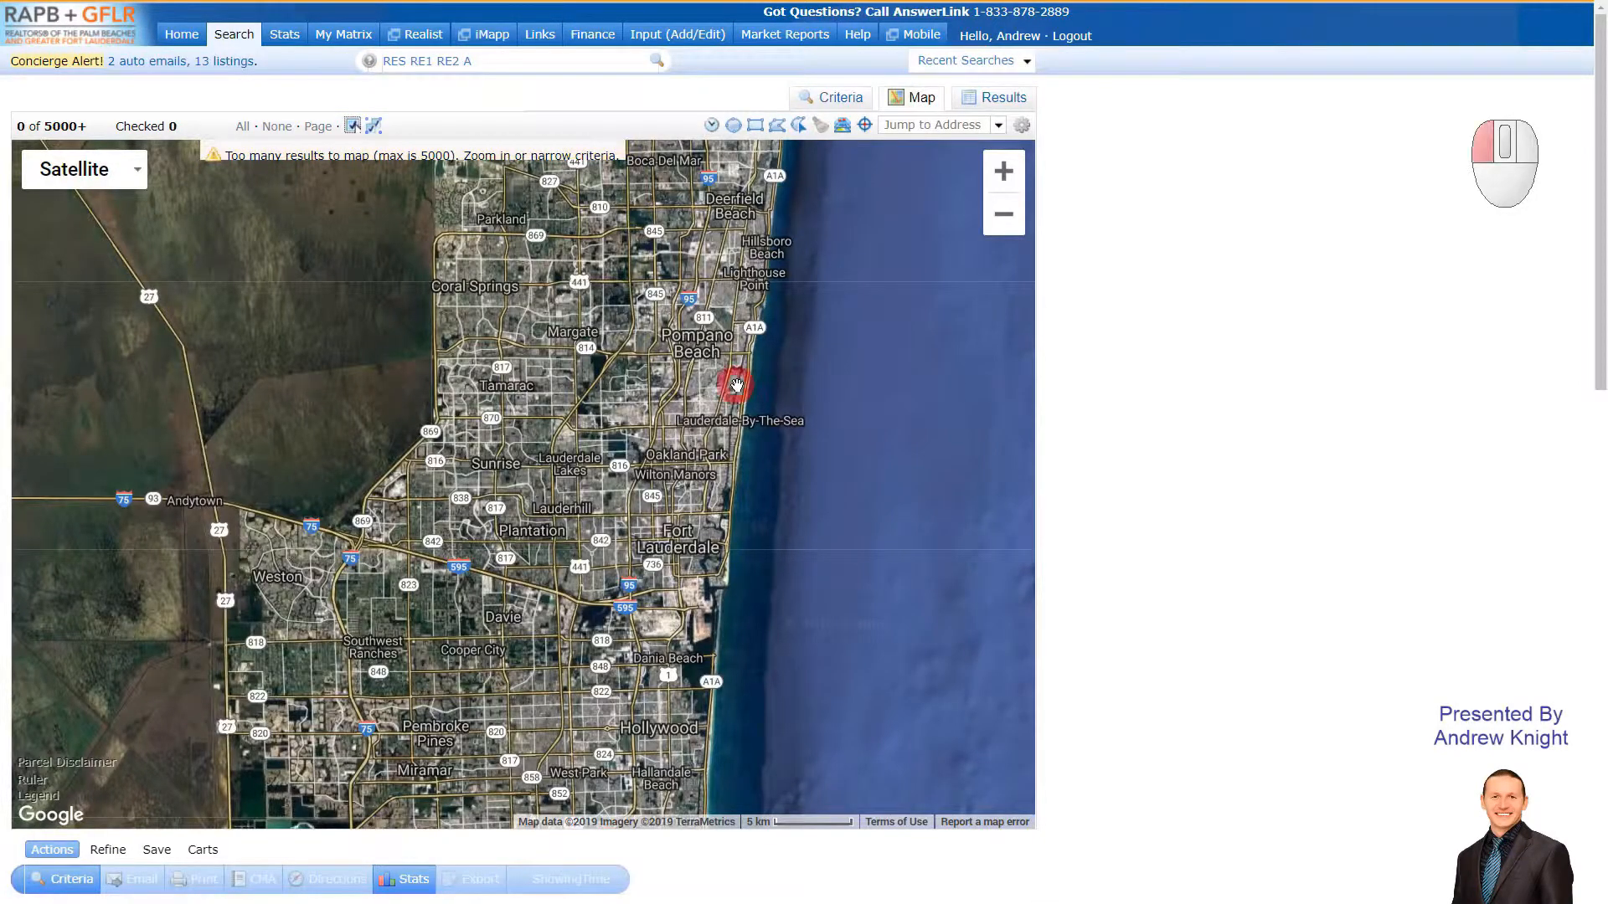
drag(733, 386, 614, 462)
scroll(626, 410, up, 2)
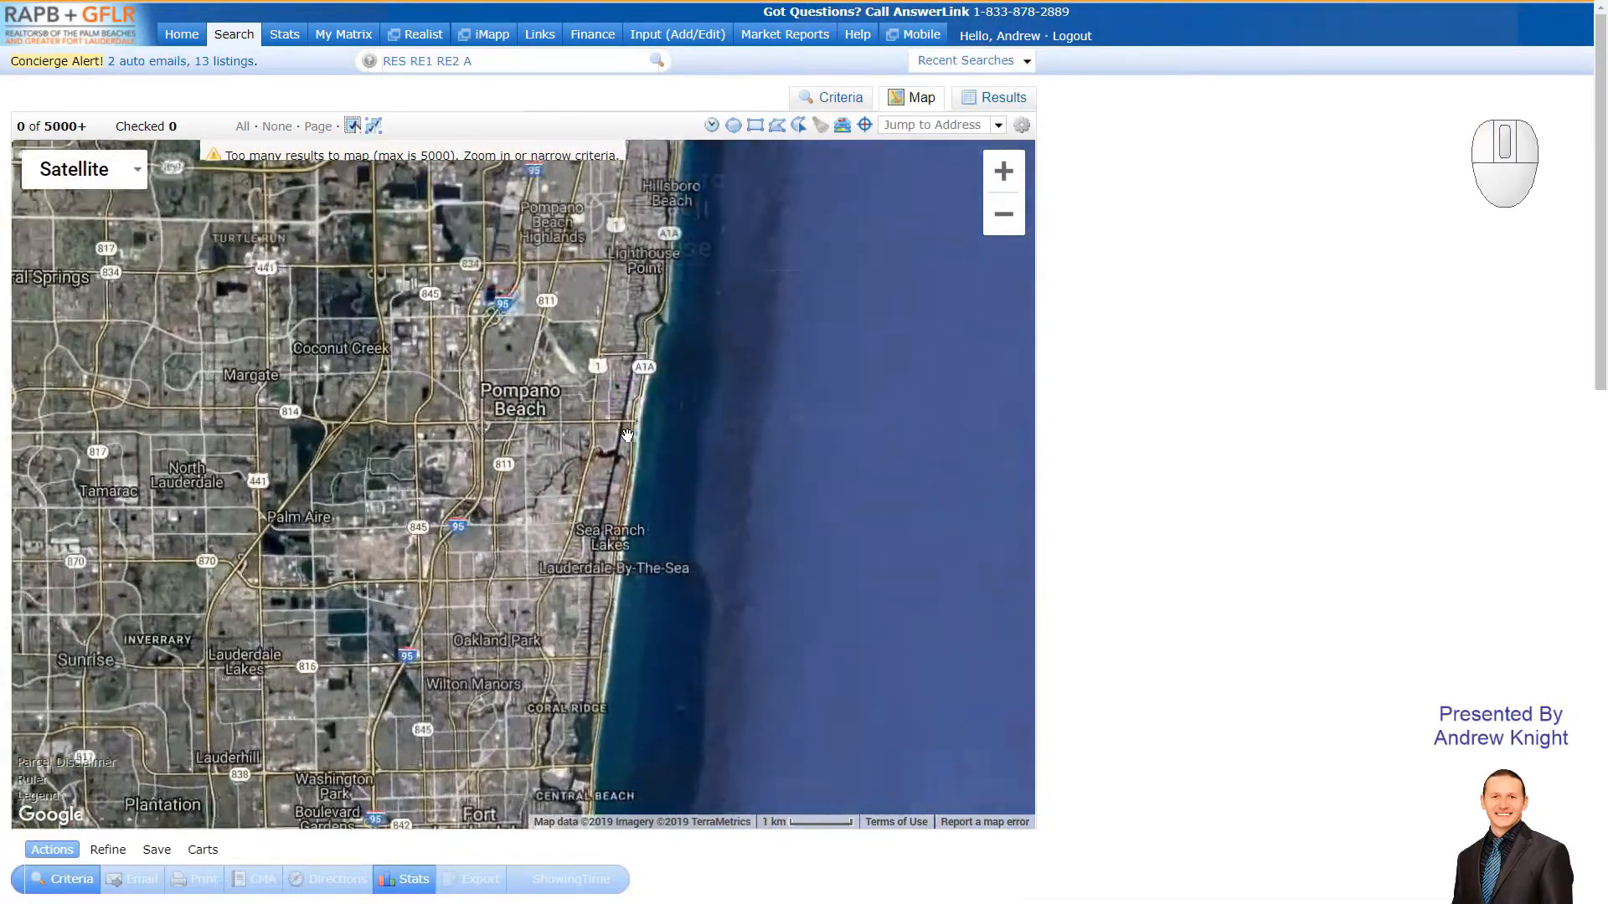
drag(620, 307, 566, 382)
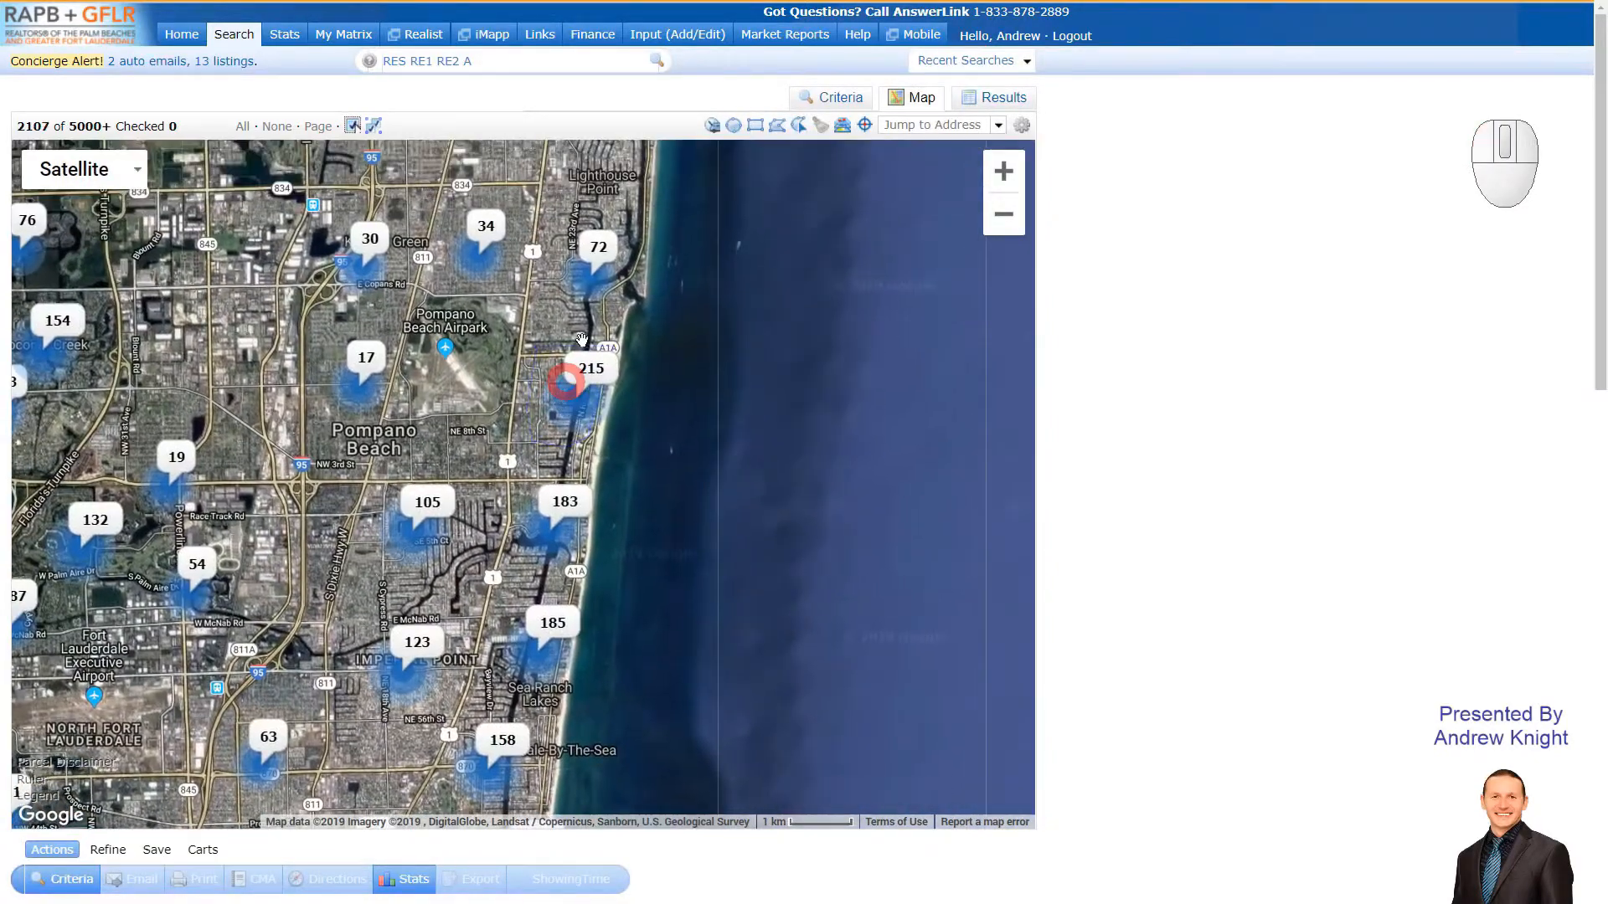
scroll(566, 354, up, 1)
scroll(565, 355, up, 3)
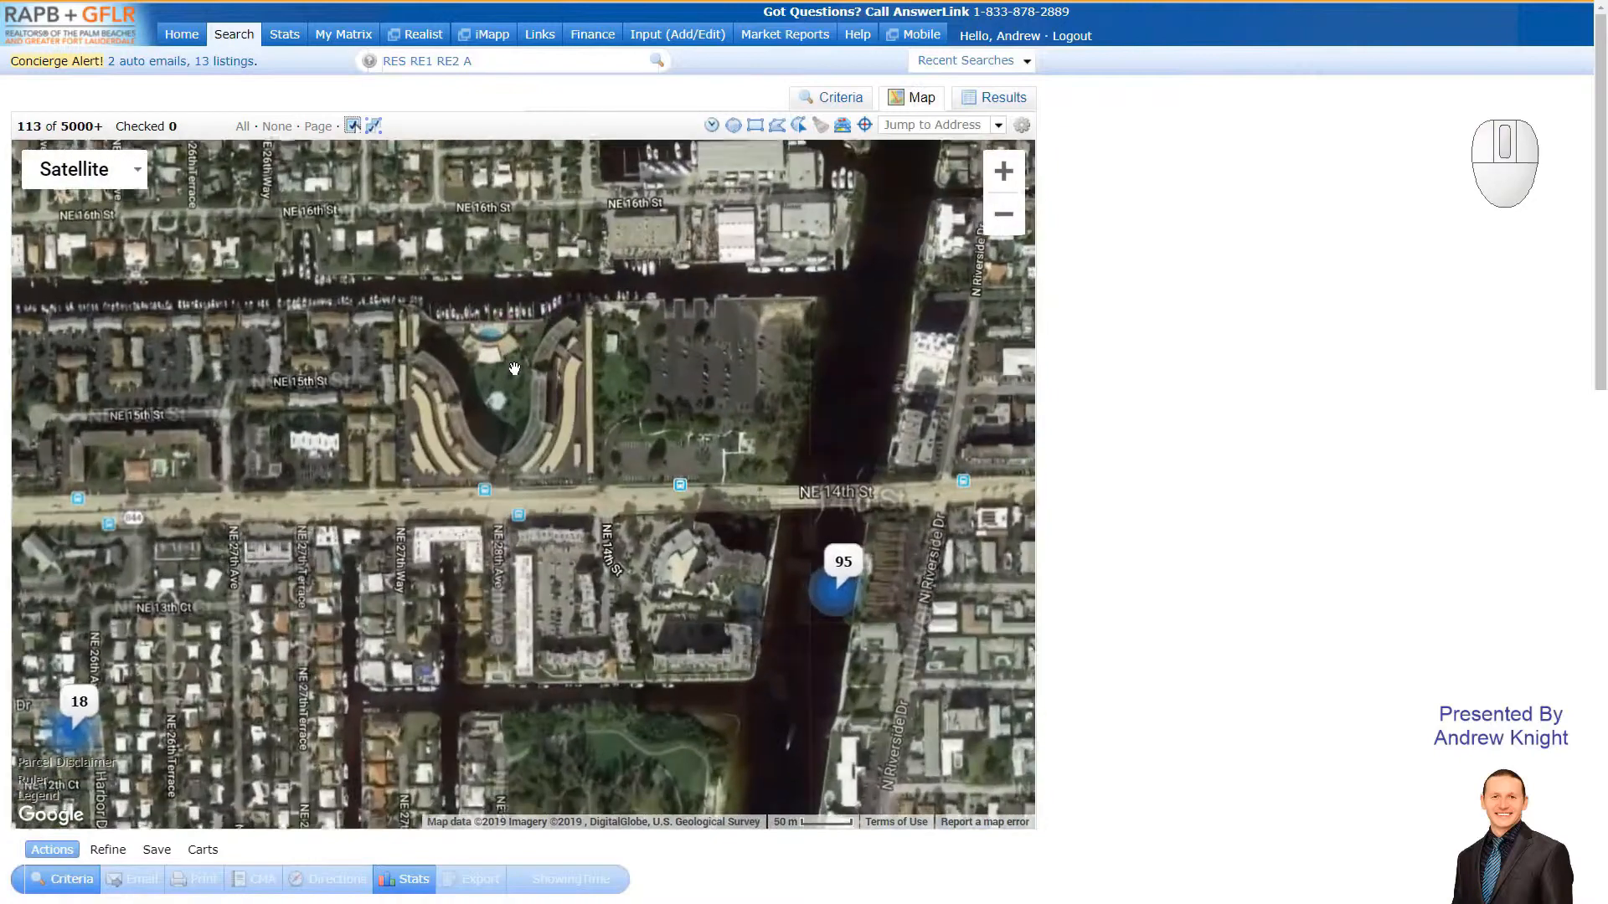
drag(491, 455, 520, 486)
click(754, 125)
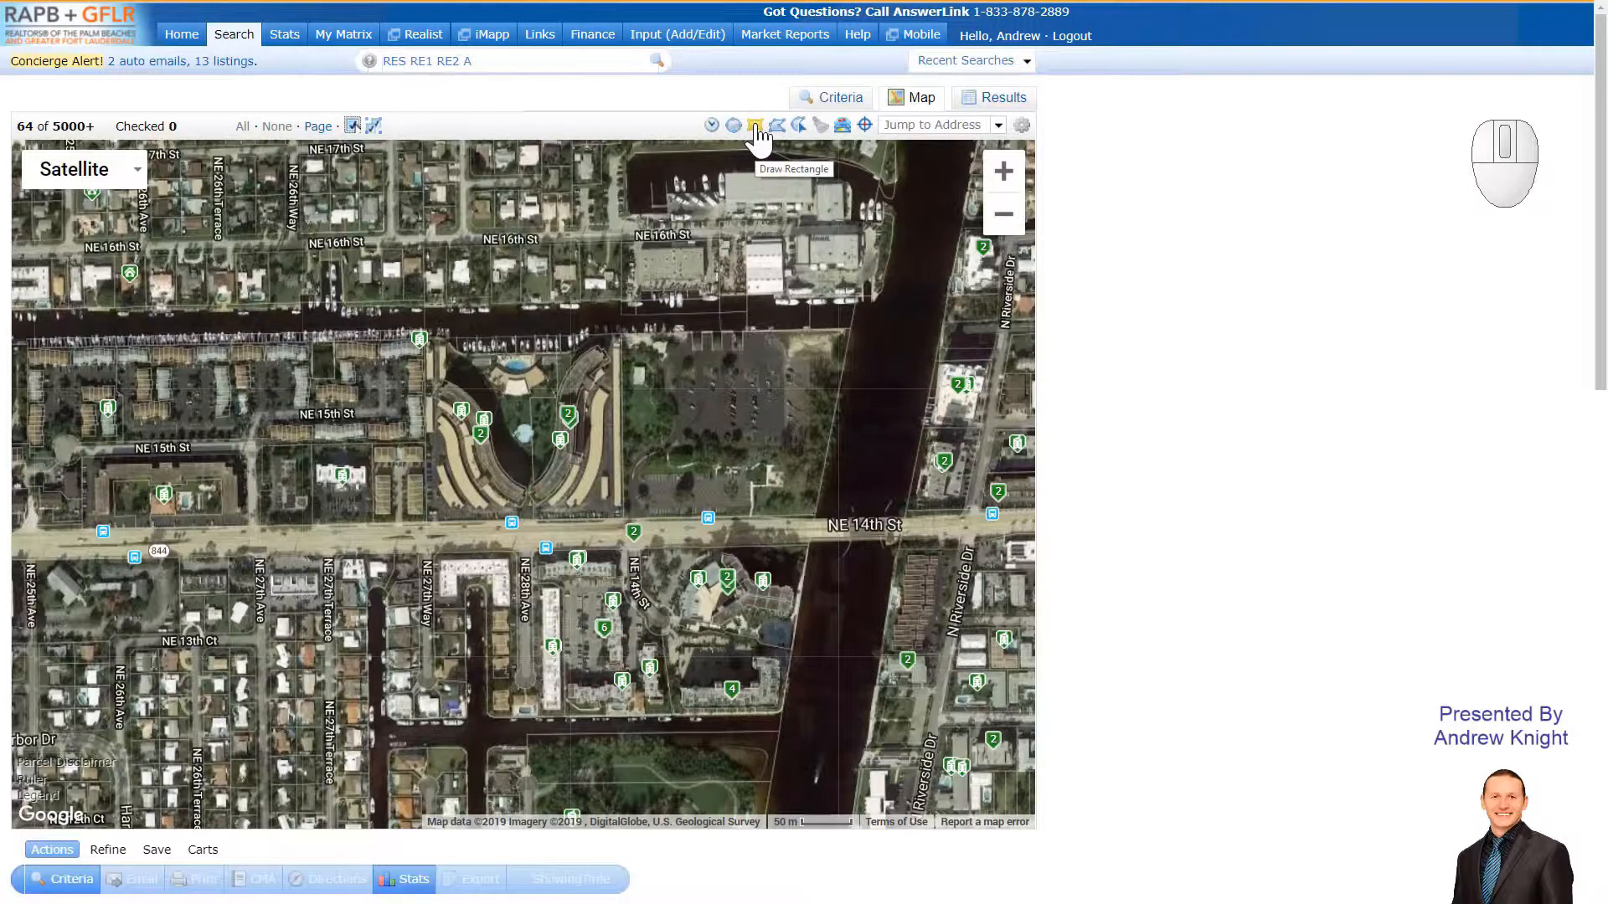
drag(620, 325, 435, 526)
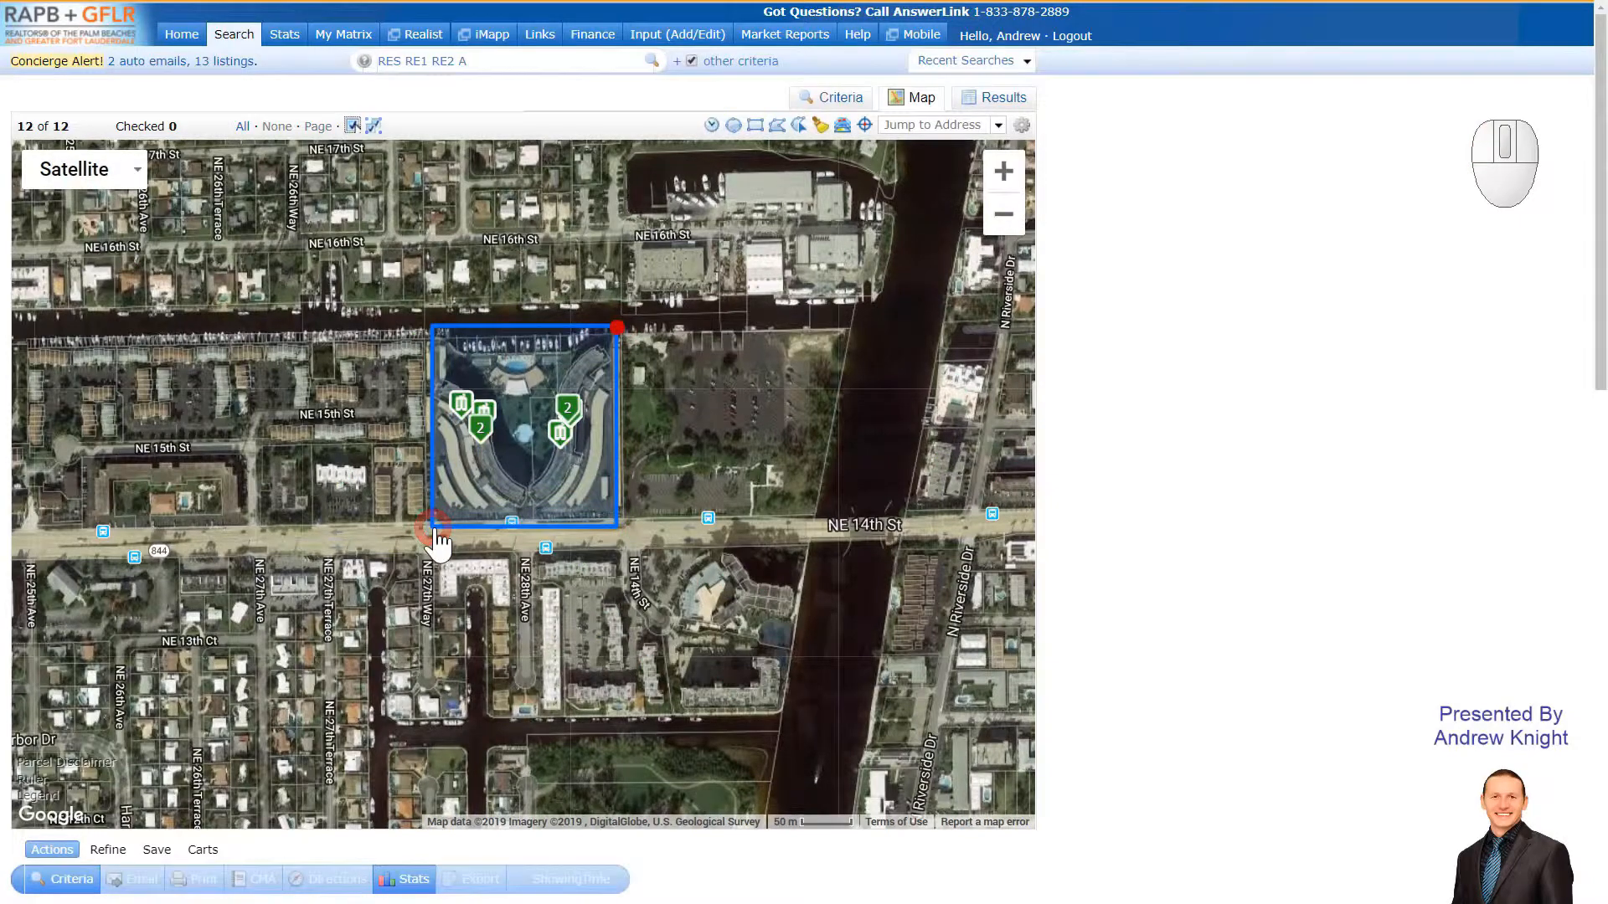
click(992, 100)
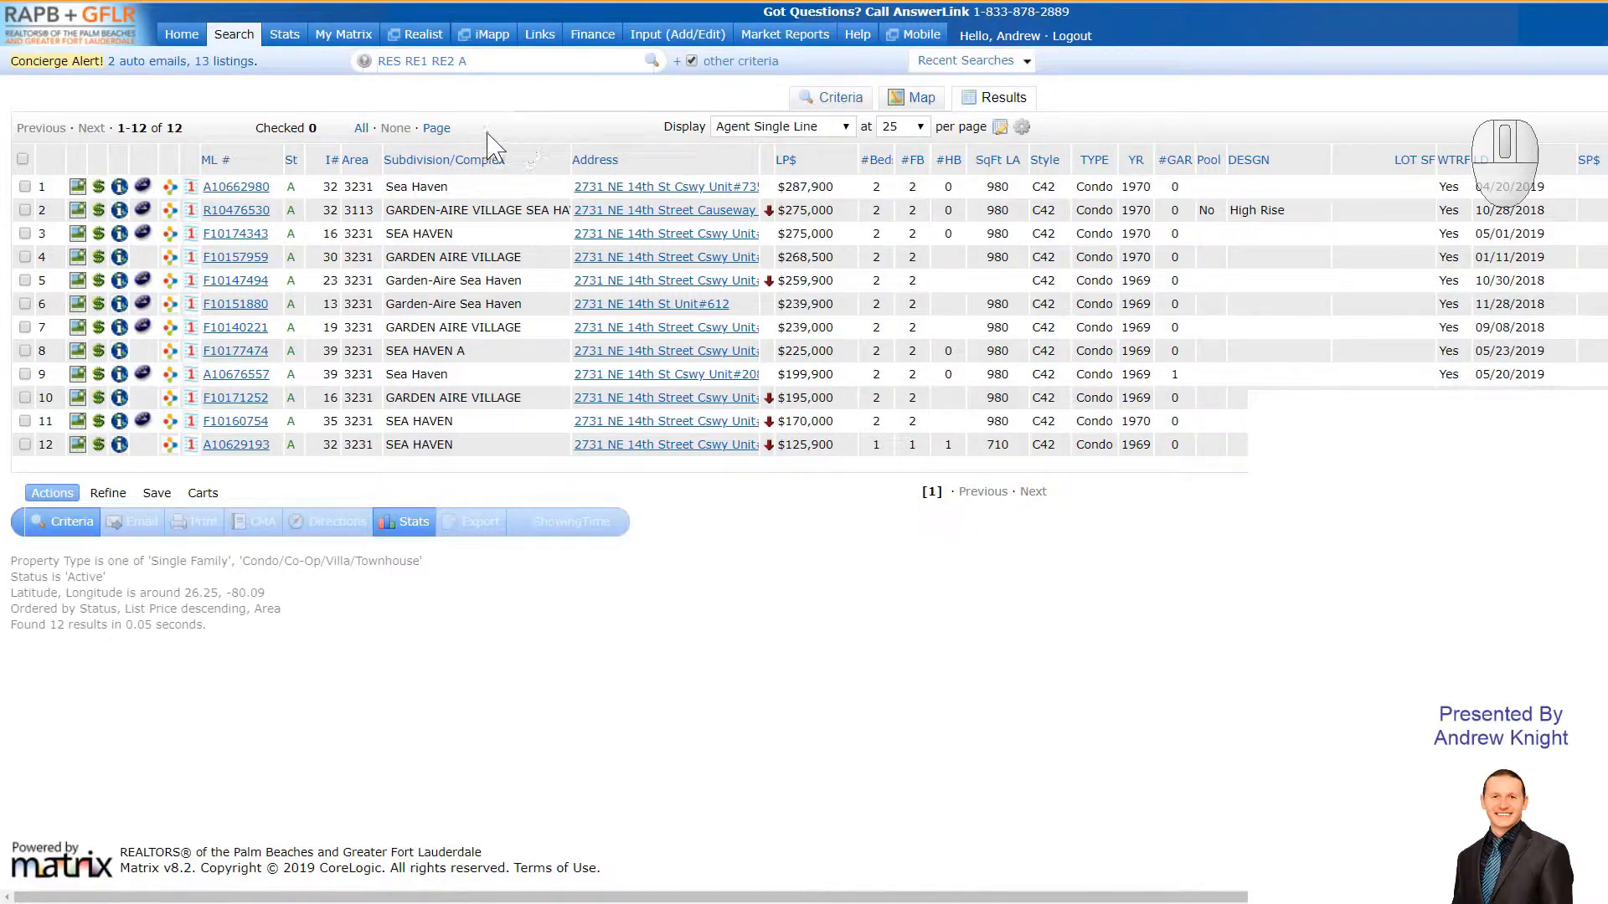
- Return to the map and delete the rectangle drawn around the condo complex using its shape options
click(921, 99)
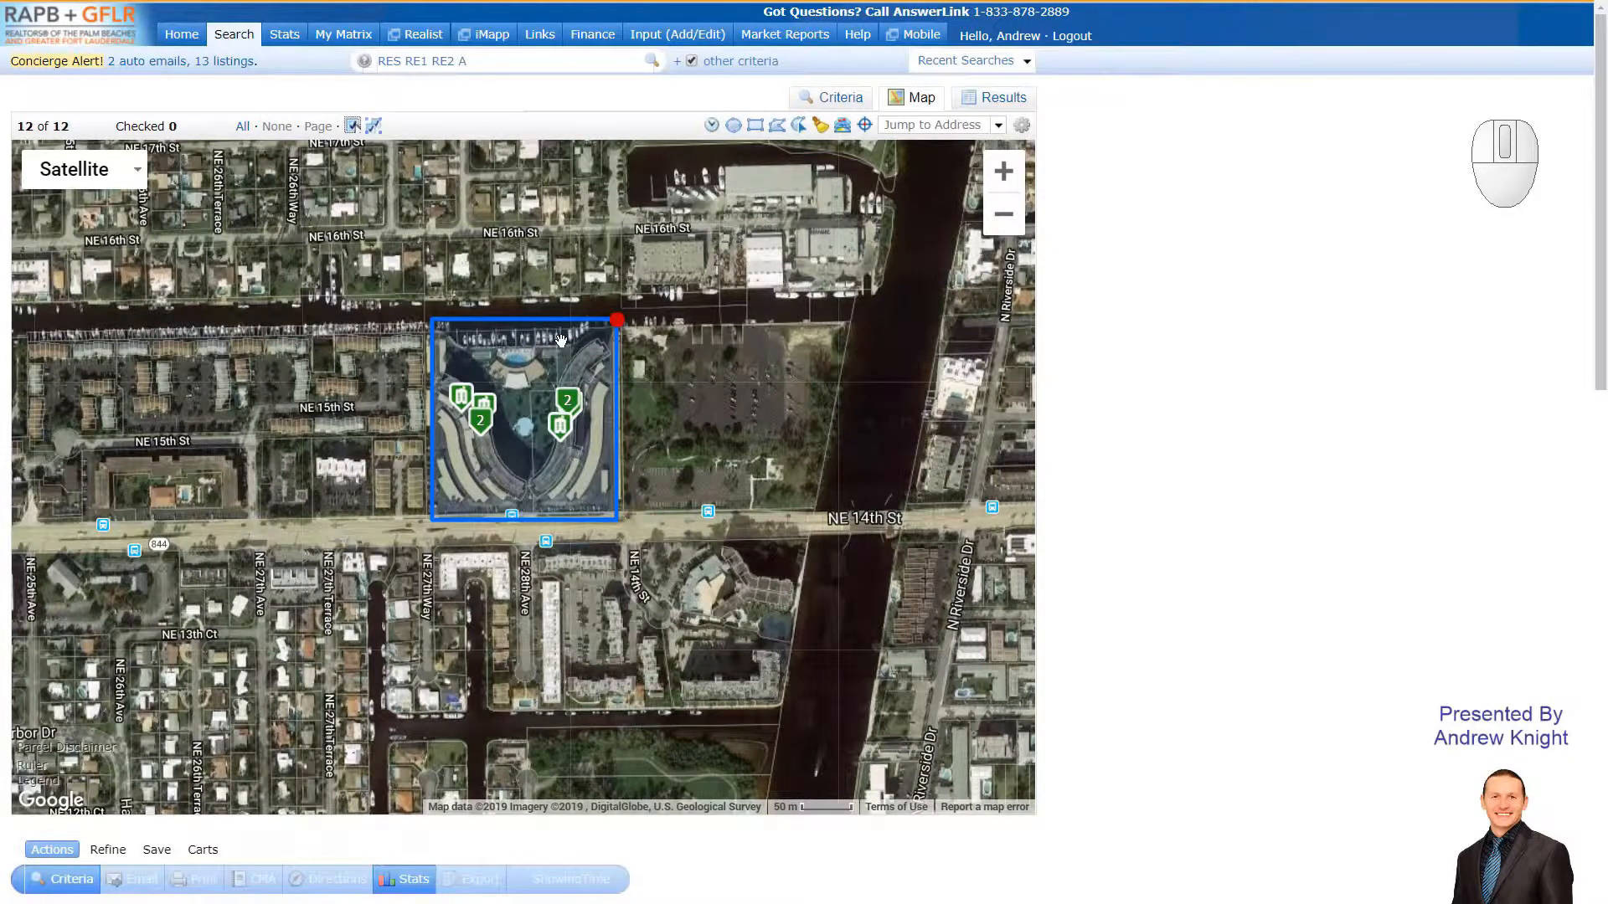
click(617, 320)
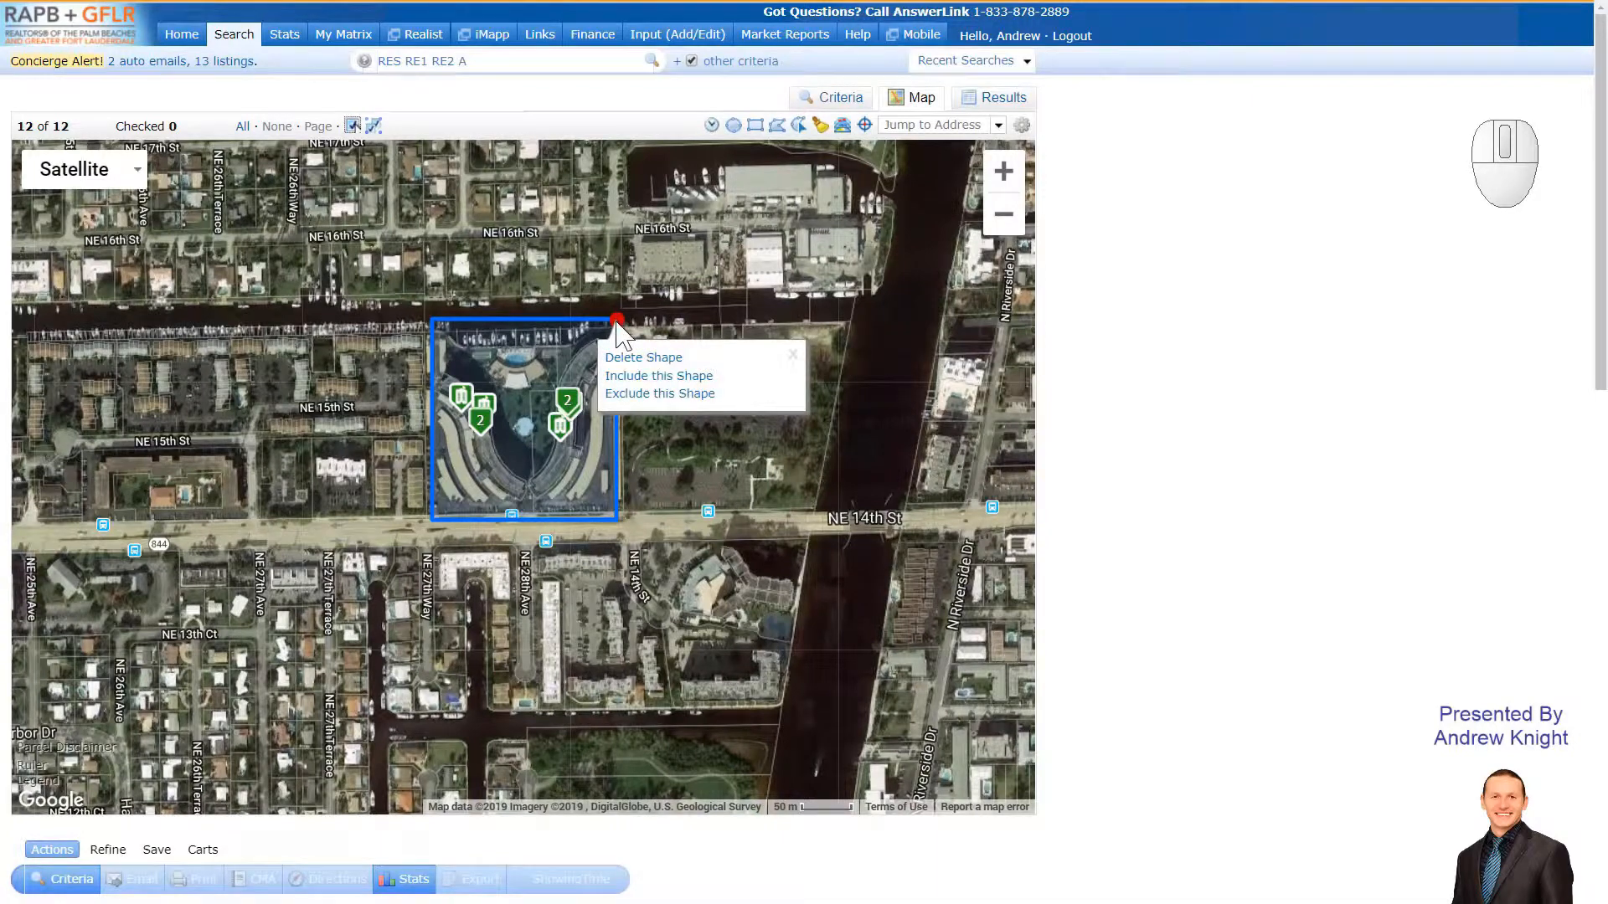
click(529, 355)
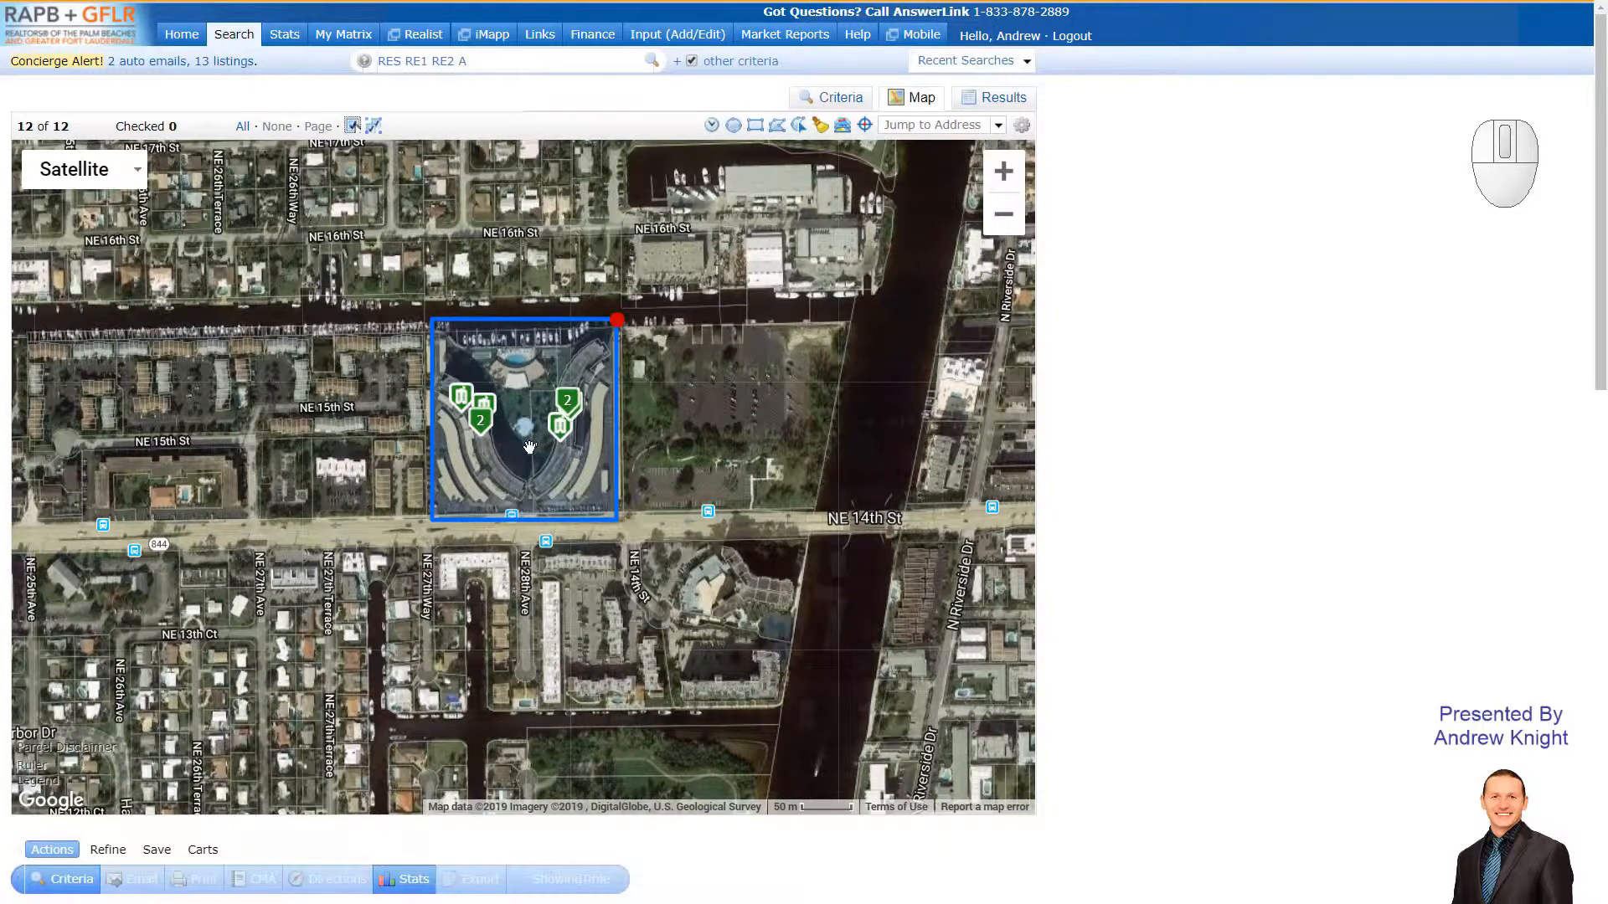
click(617, 325)
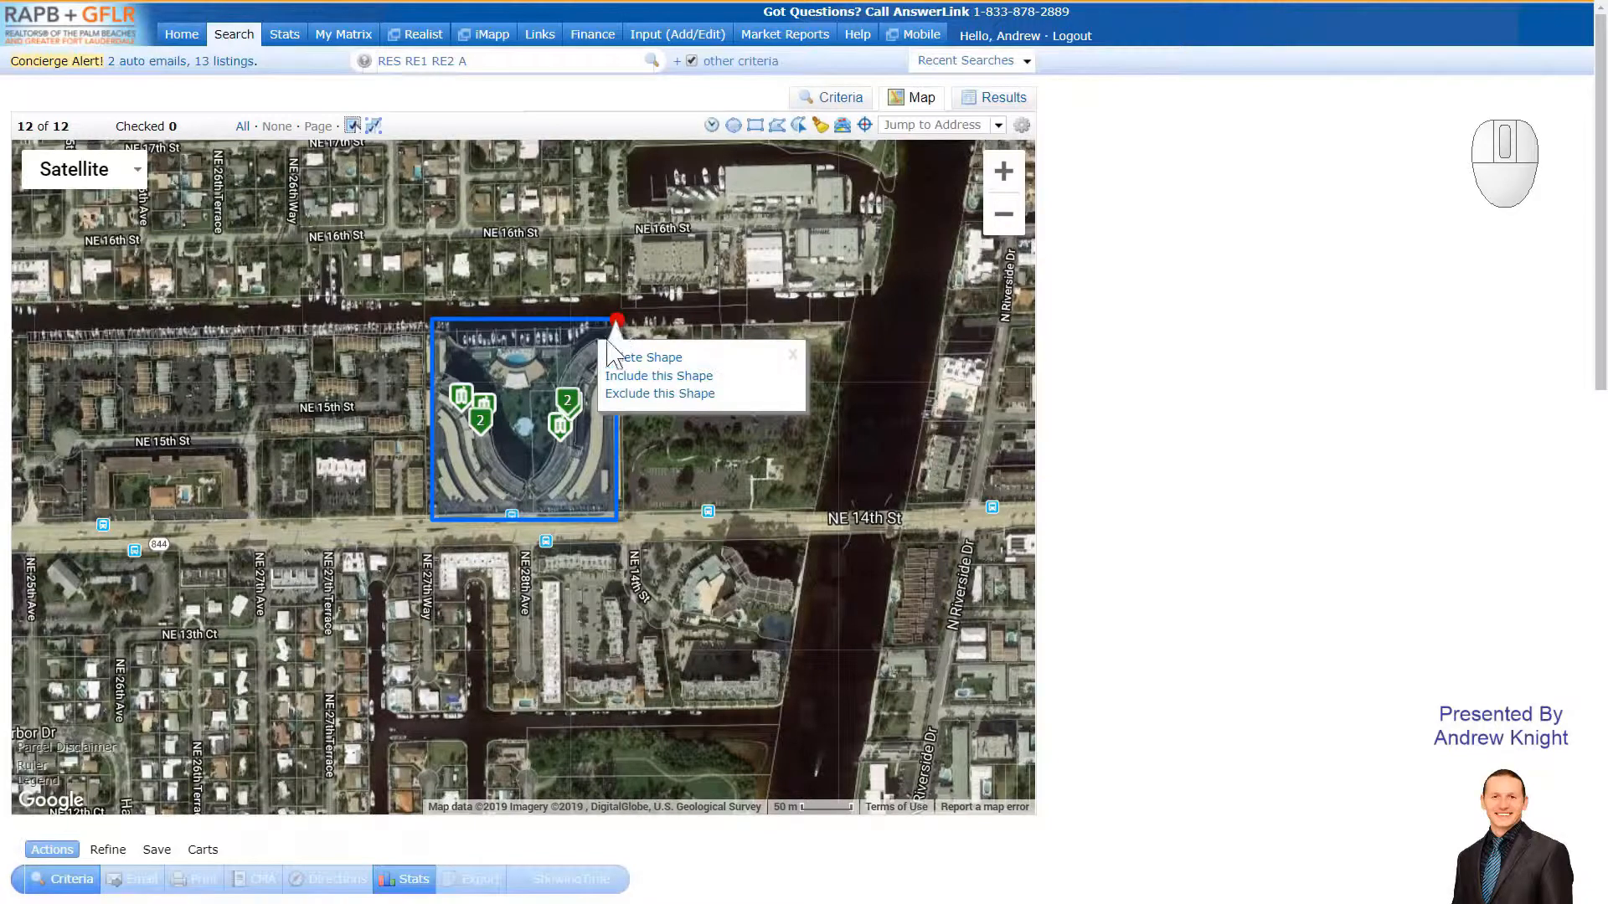
click(543, 356)
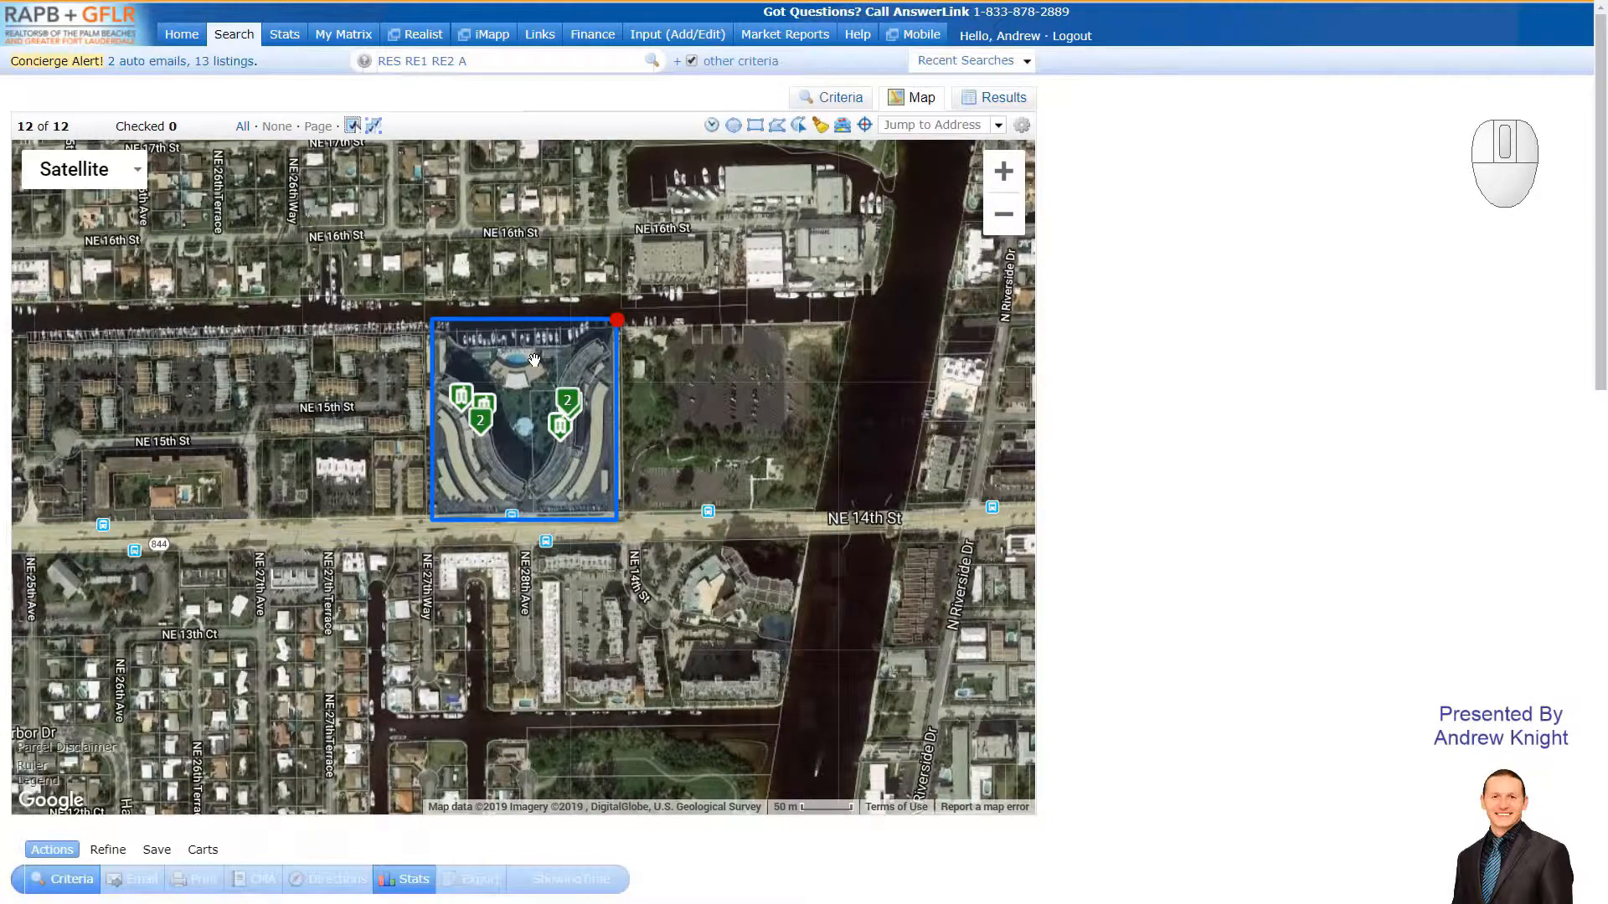
click(616, 322)
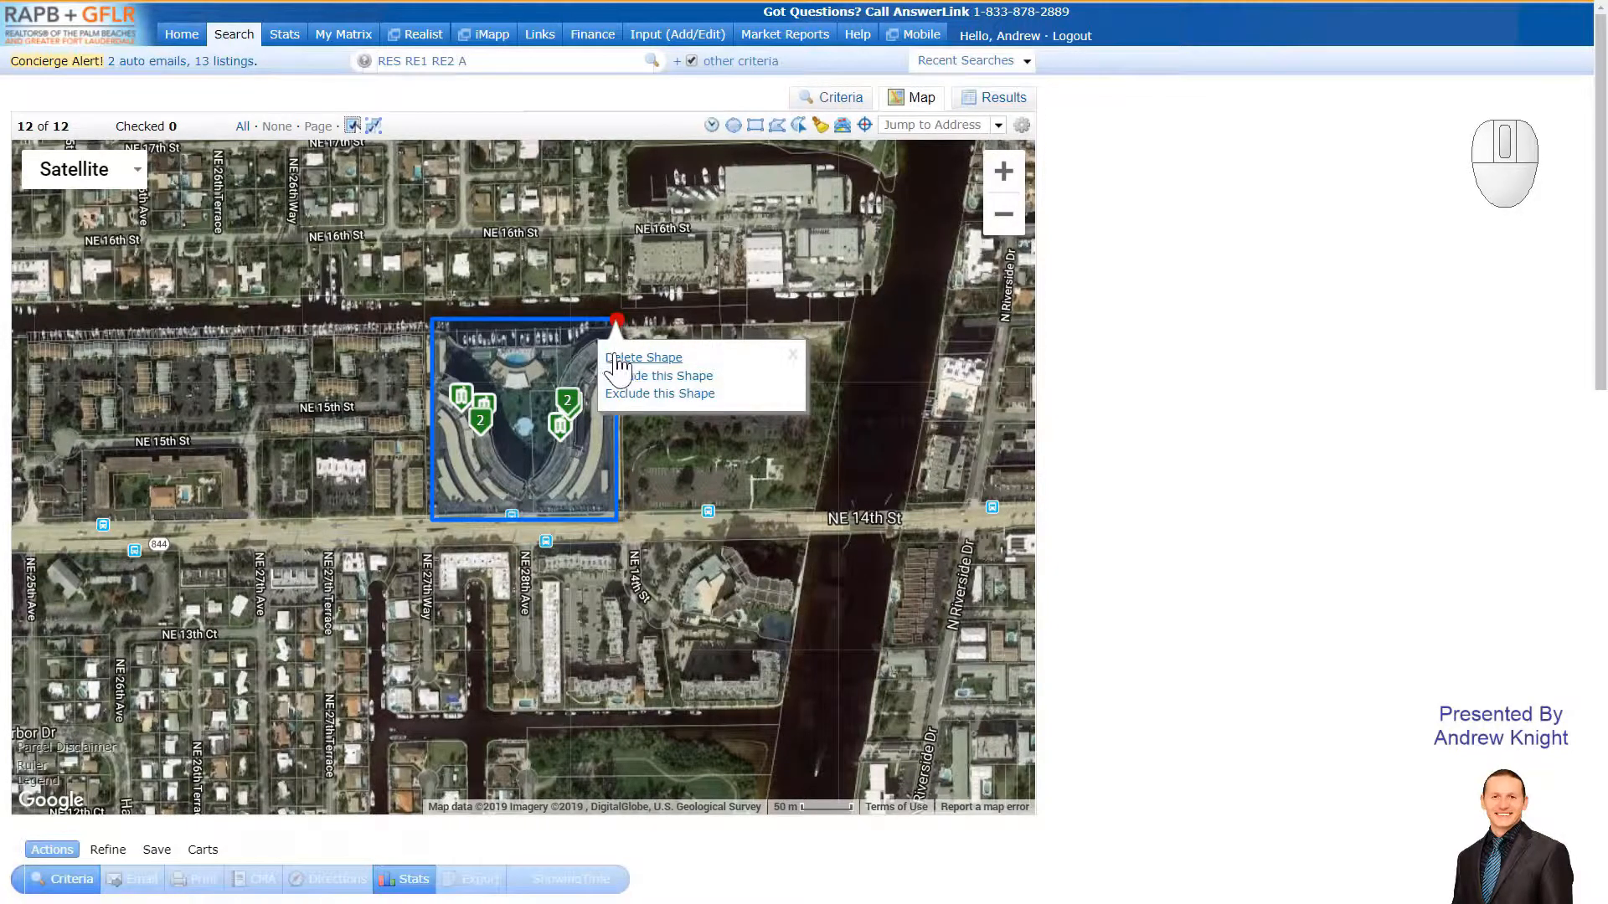
mouse_move(495, 417)
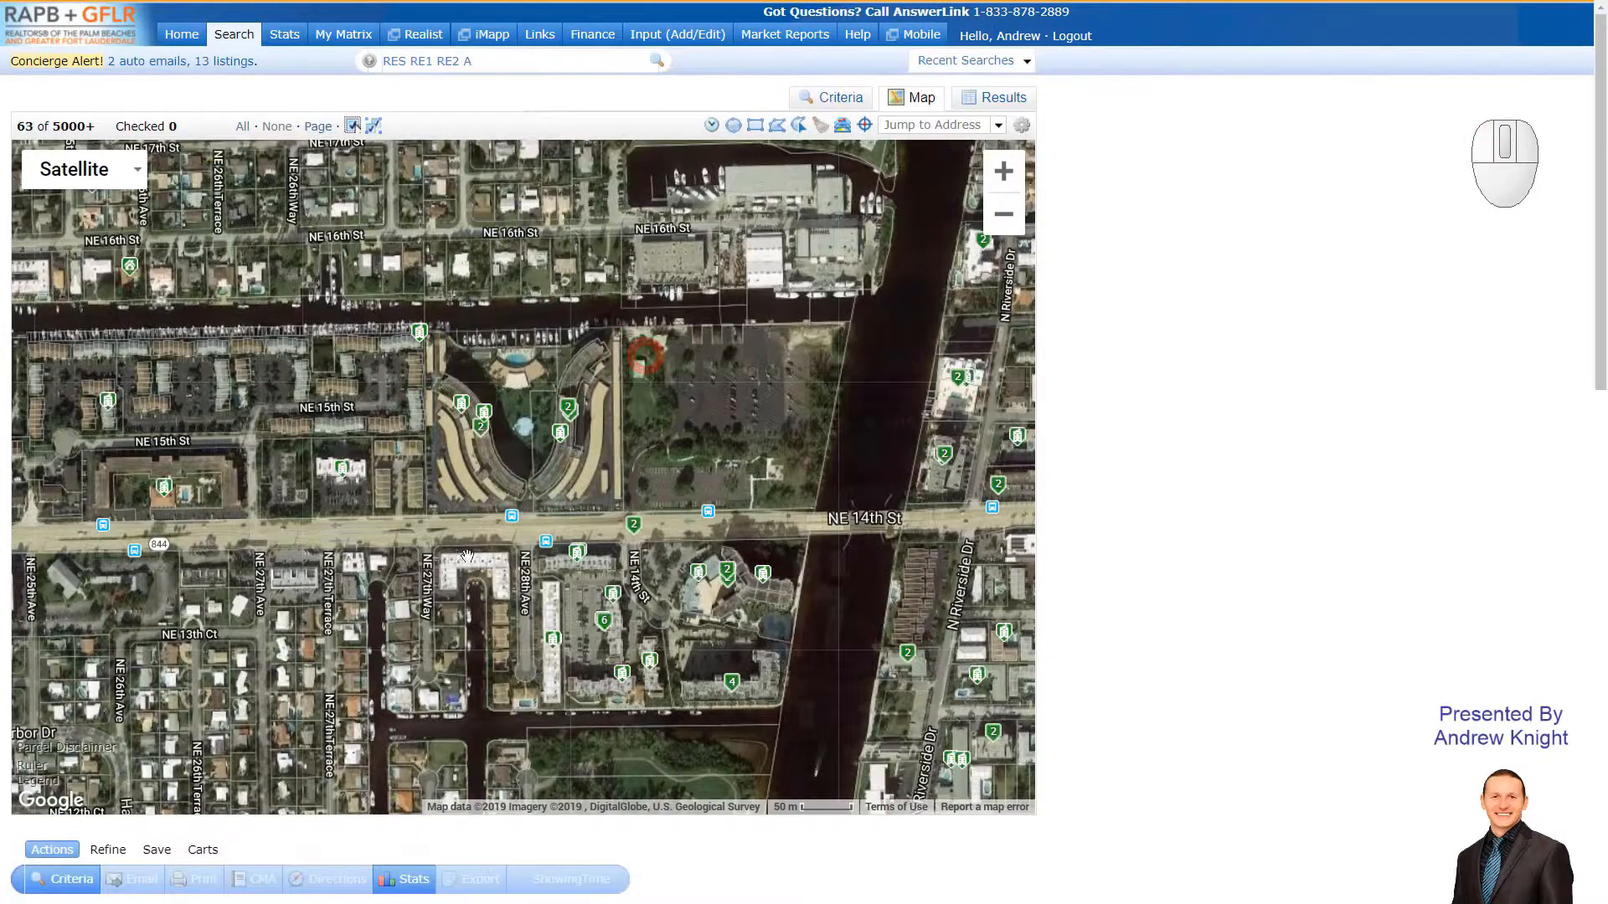
- Look over the satellite map from Pompano Beach west through Tamarac to Sunrise for an area suited to a map search
drag(463, 549, 617, 523)
scroll(617, 521, down, 1)
scroll(617, 521, down, 2)
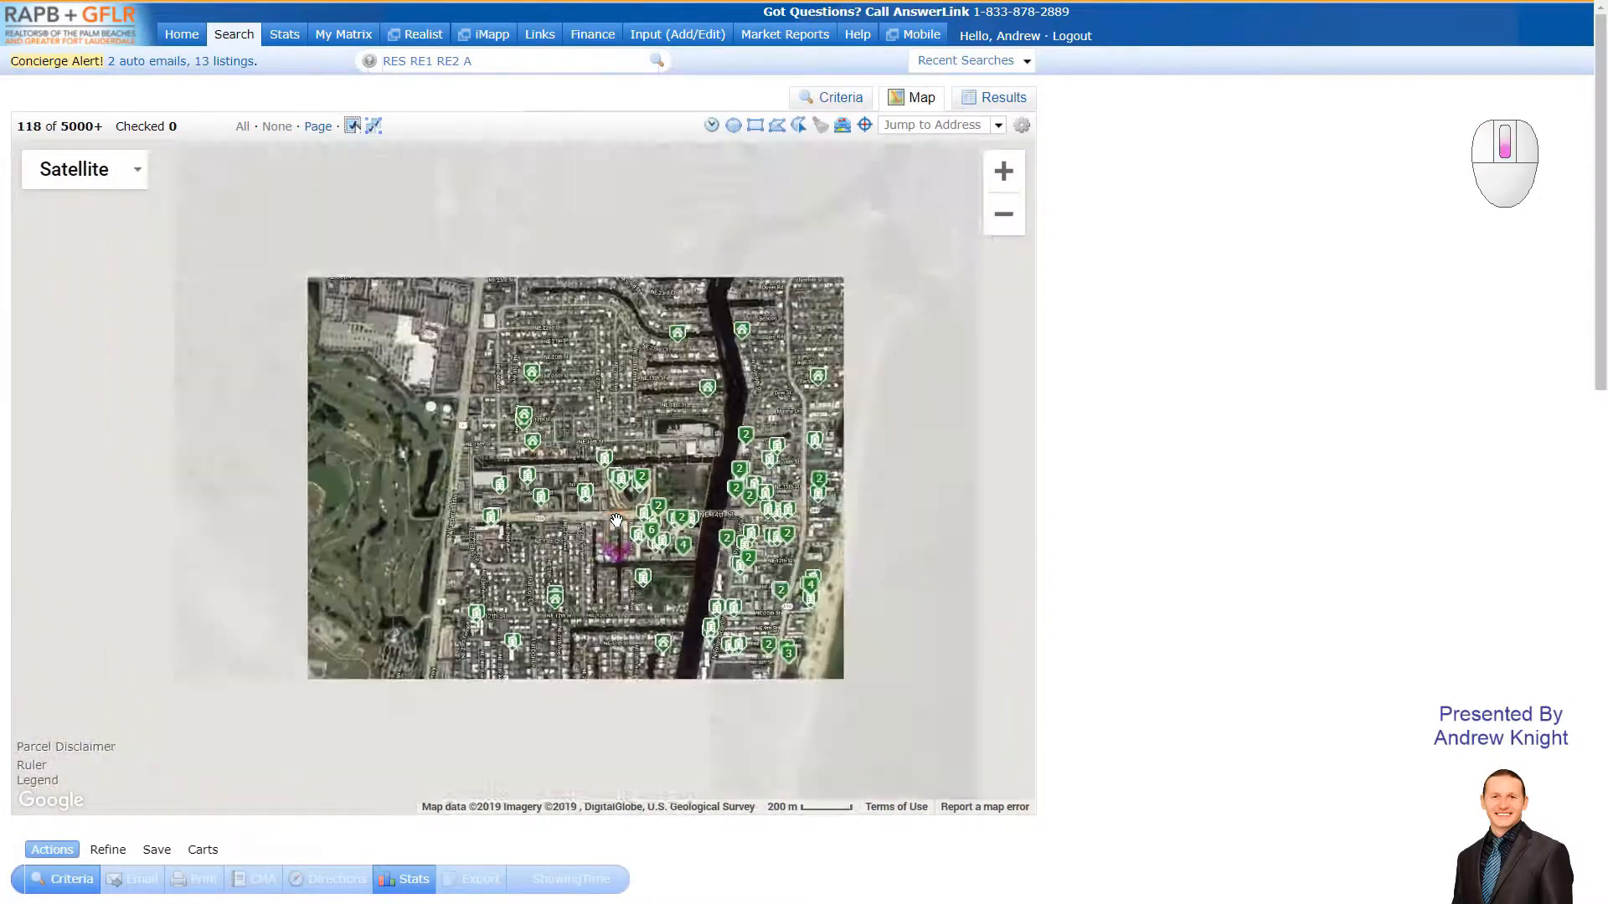
drag(465, 660, 706, 592)
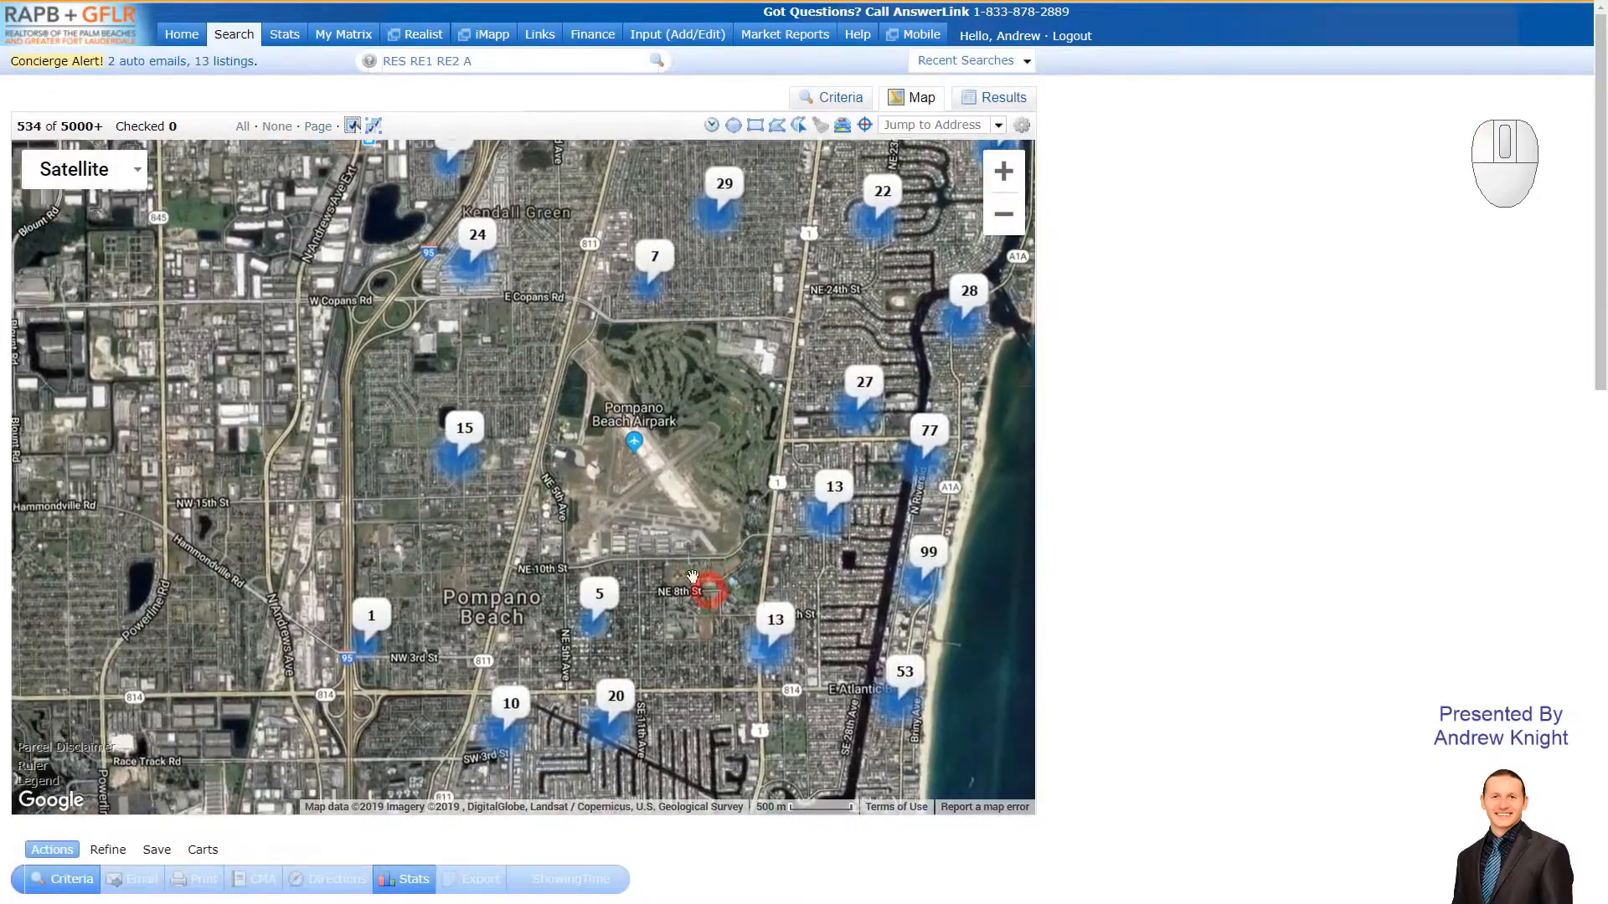
scroll(718, 581, down, 2)
drag(341, 625, 488, 518)
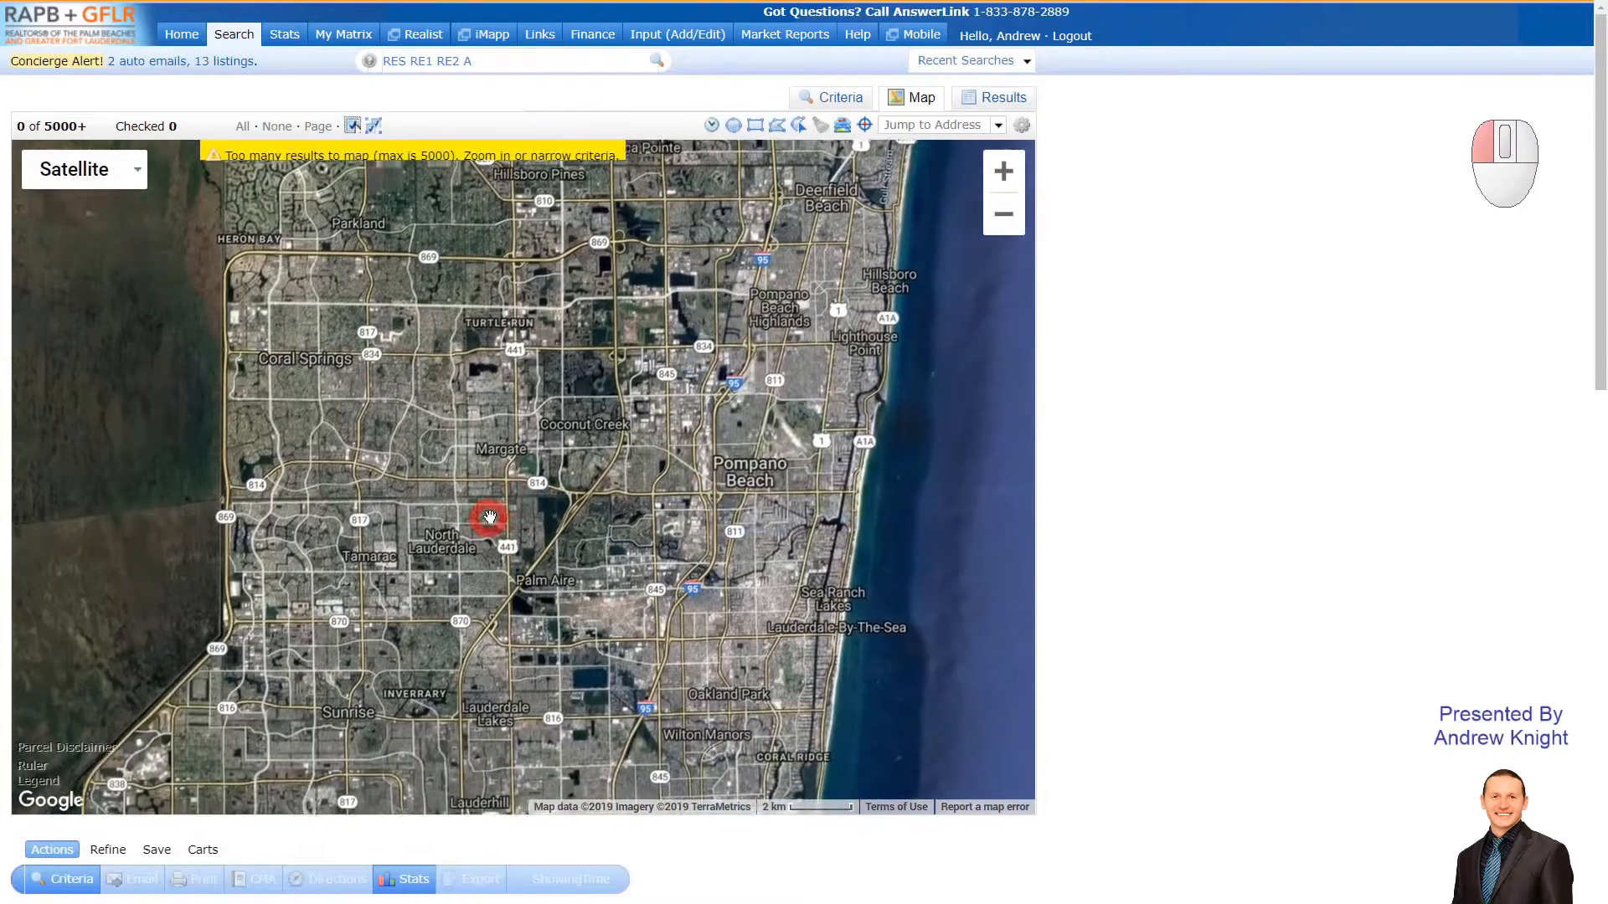
drag(401, 560, 413, 527)
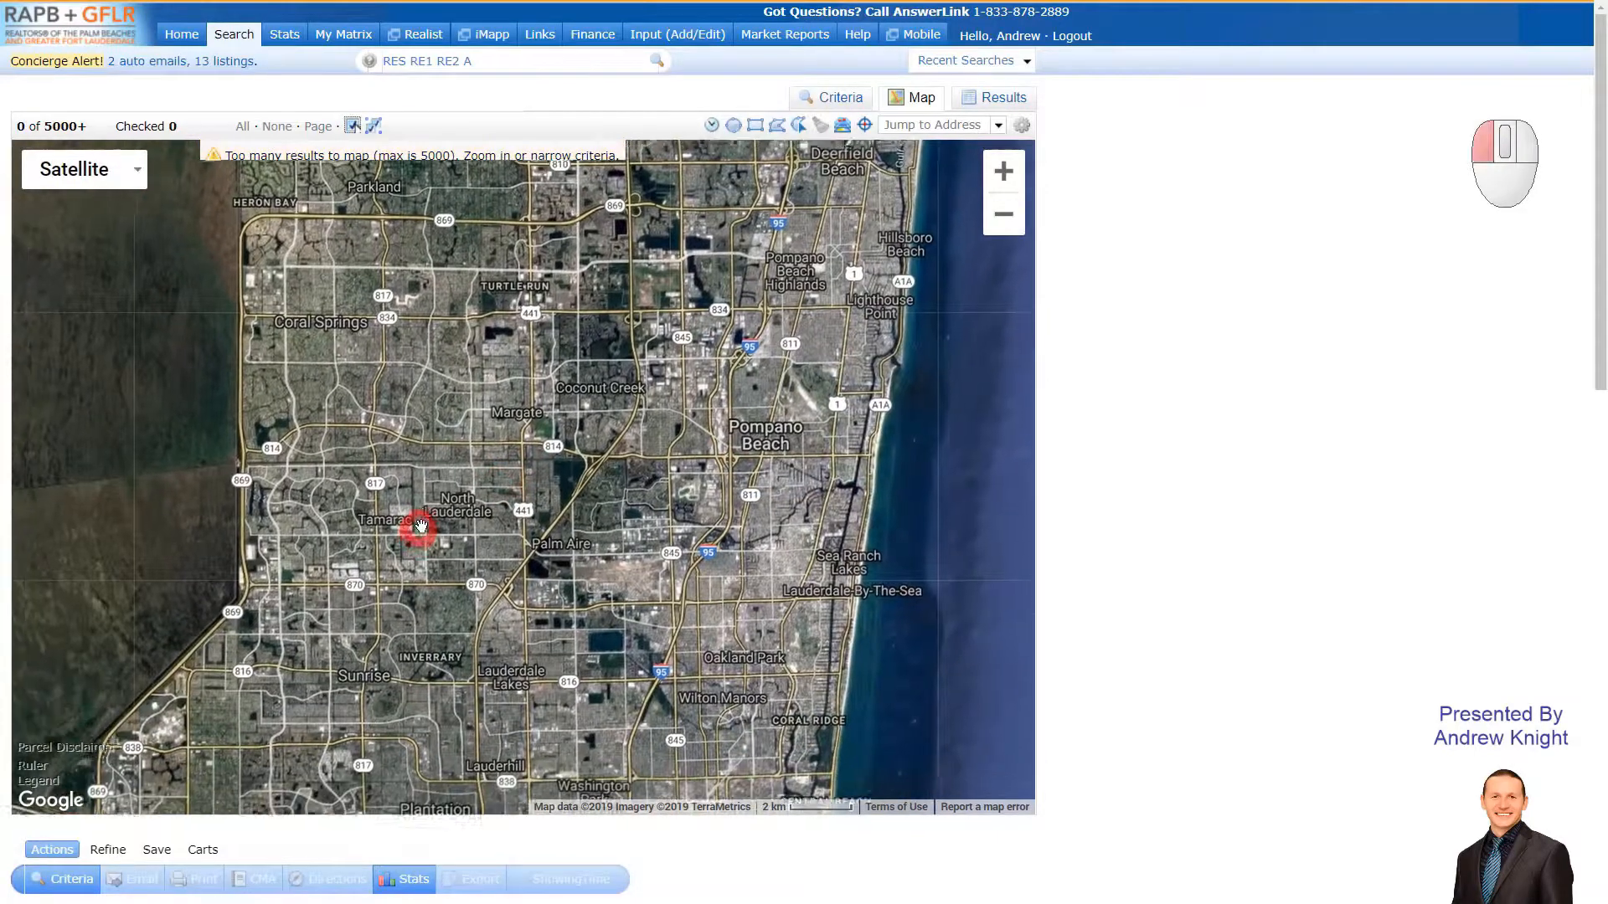
scroll(363, 561, up, 1)
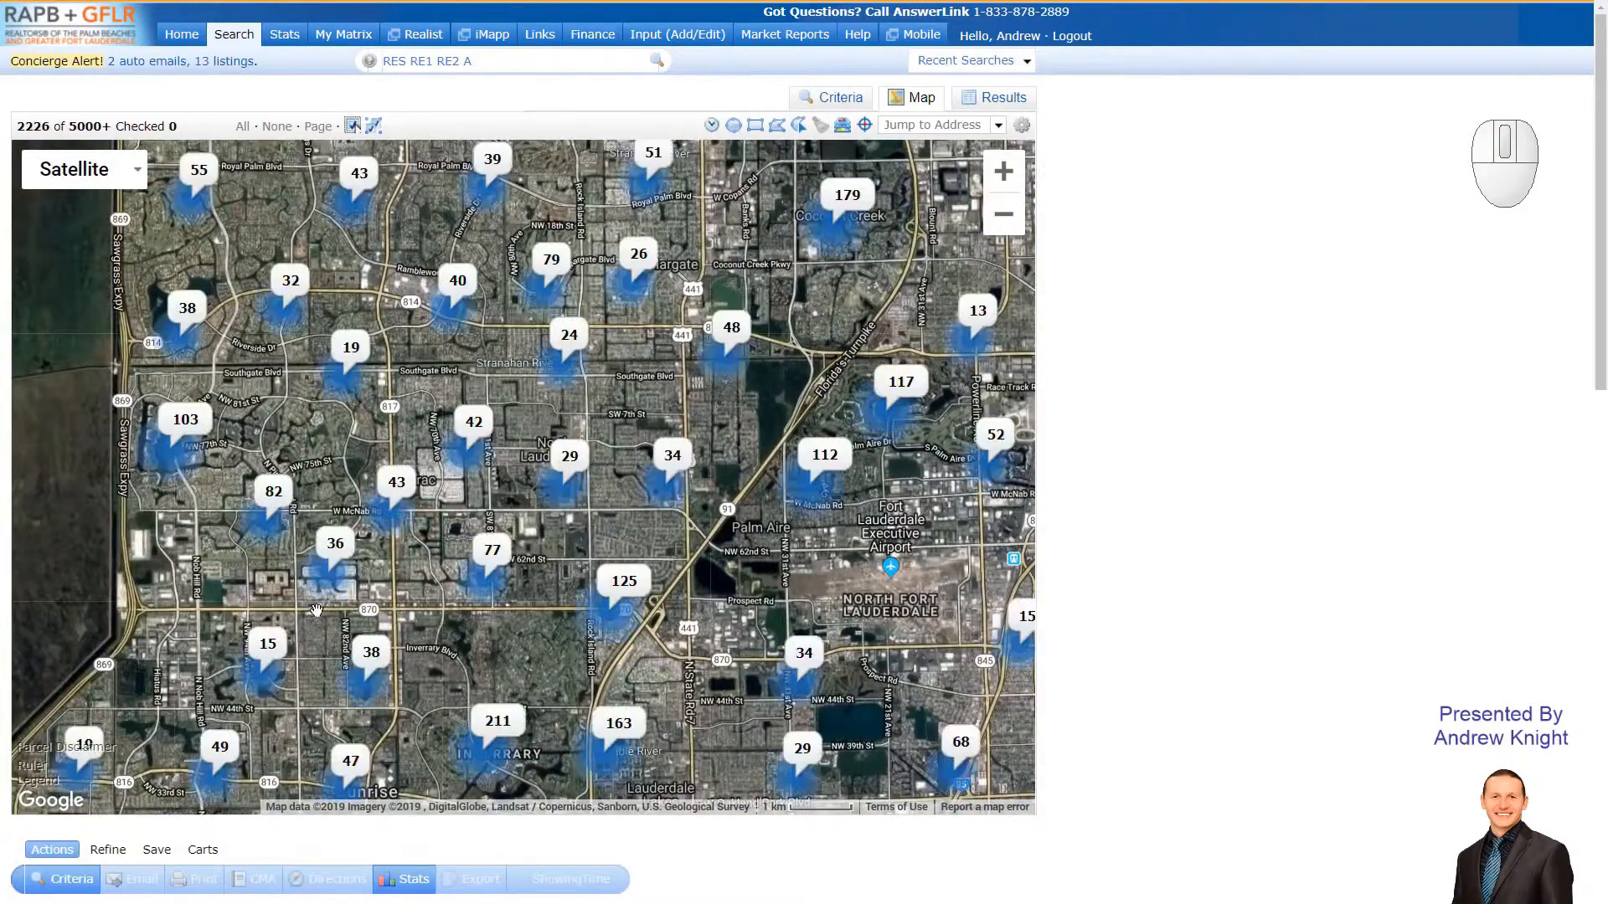
drag(350, 600, 438, 552)
scroll(344, 588, up, 1)
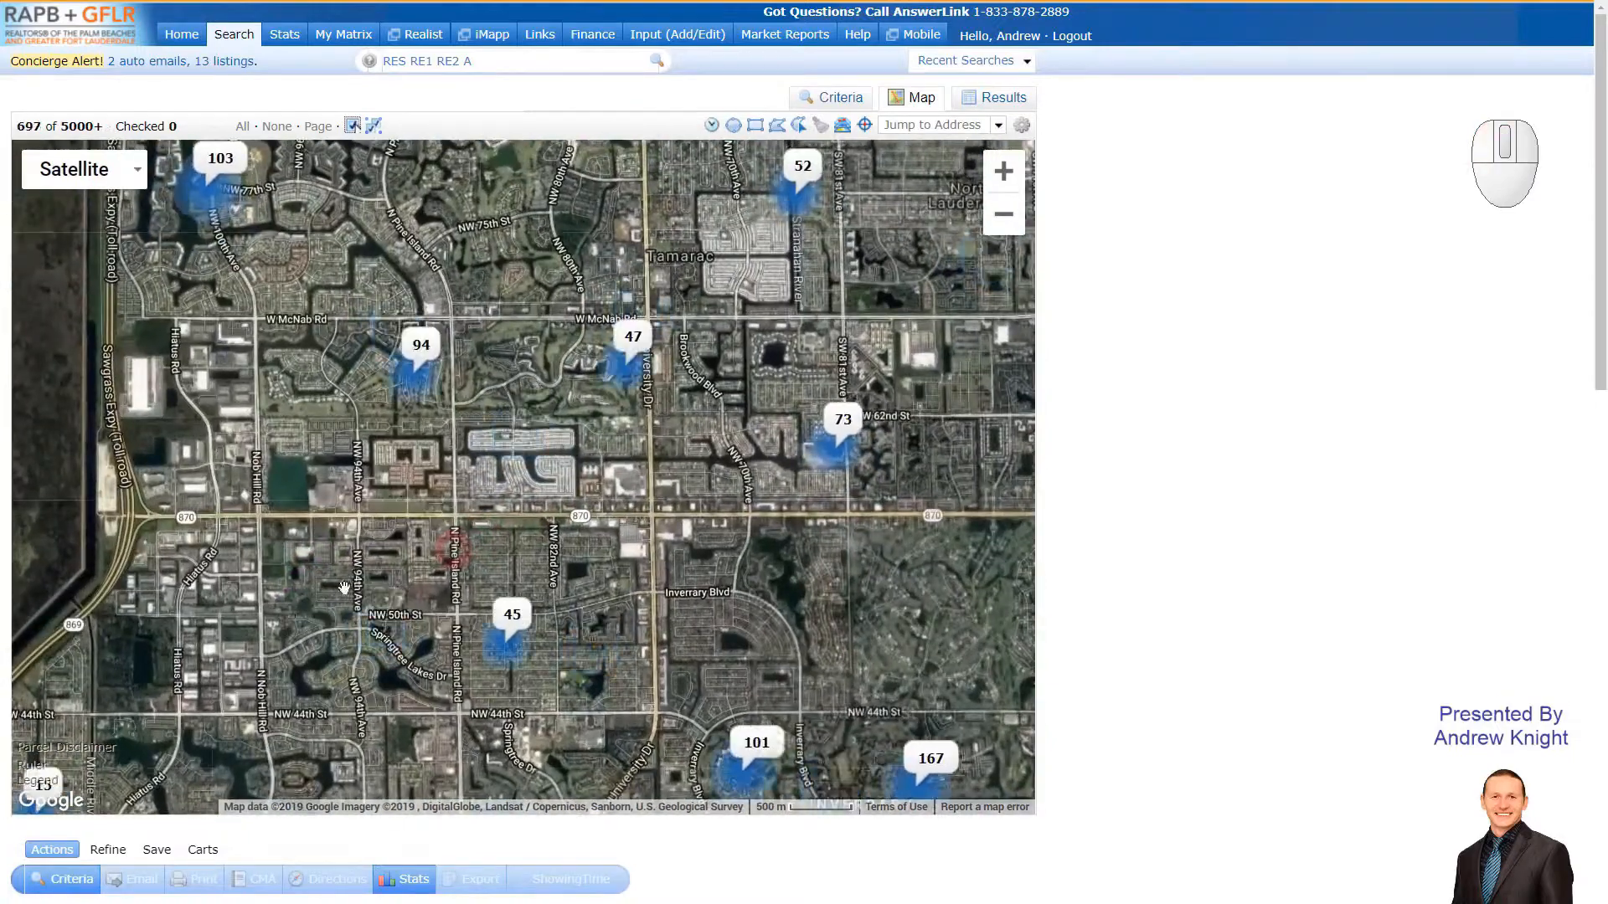
drag(210, 630, 497, 336)
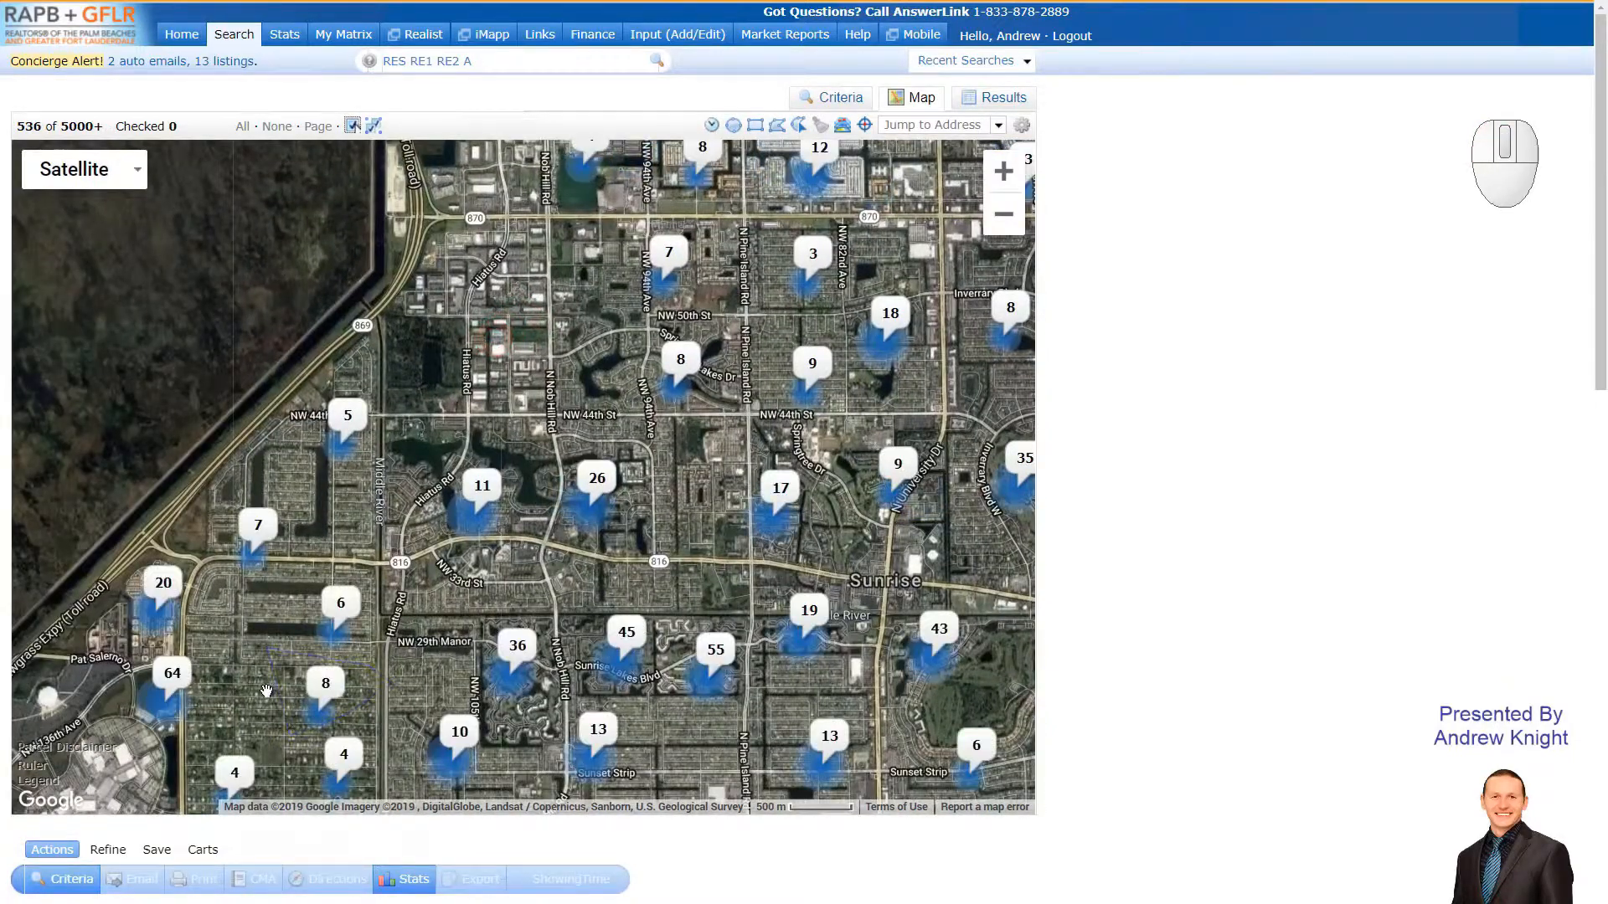
drag(266, 691, 356, 519)
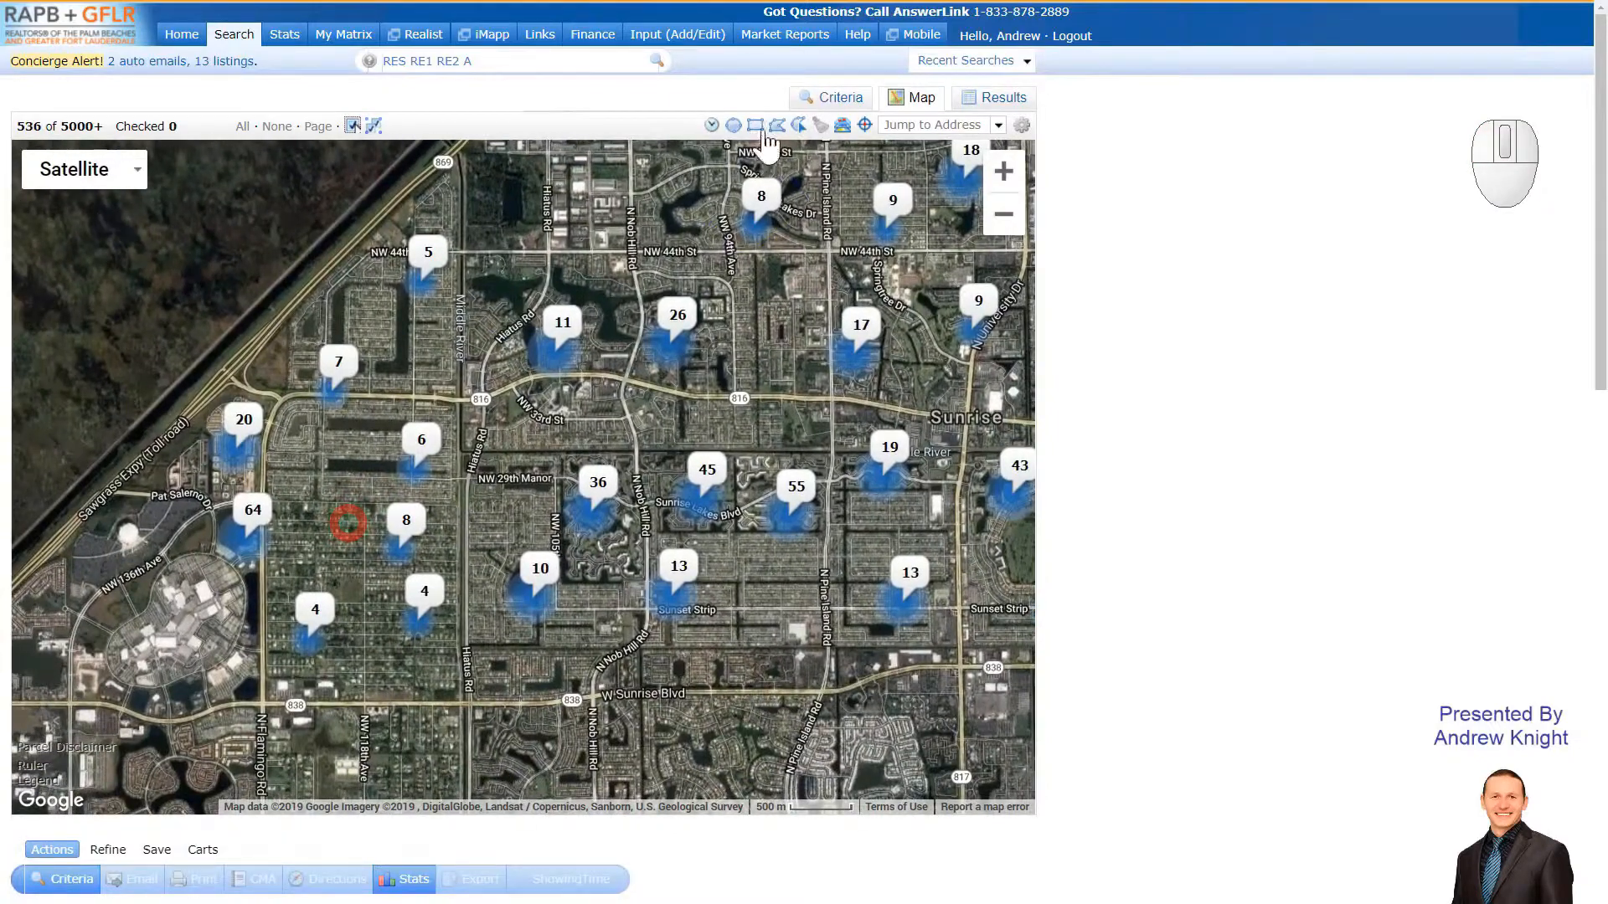
- Draw a rectangular search area over northwest Coral Springs, from Sawgrass Expy south to road 834 and east to N University Dr
drag(646, 206, 570, 514)
drag(556, 419, 534, 580)
drag(542, 241, 530, 544)
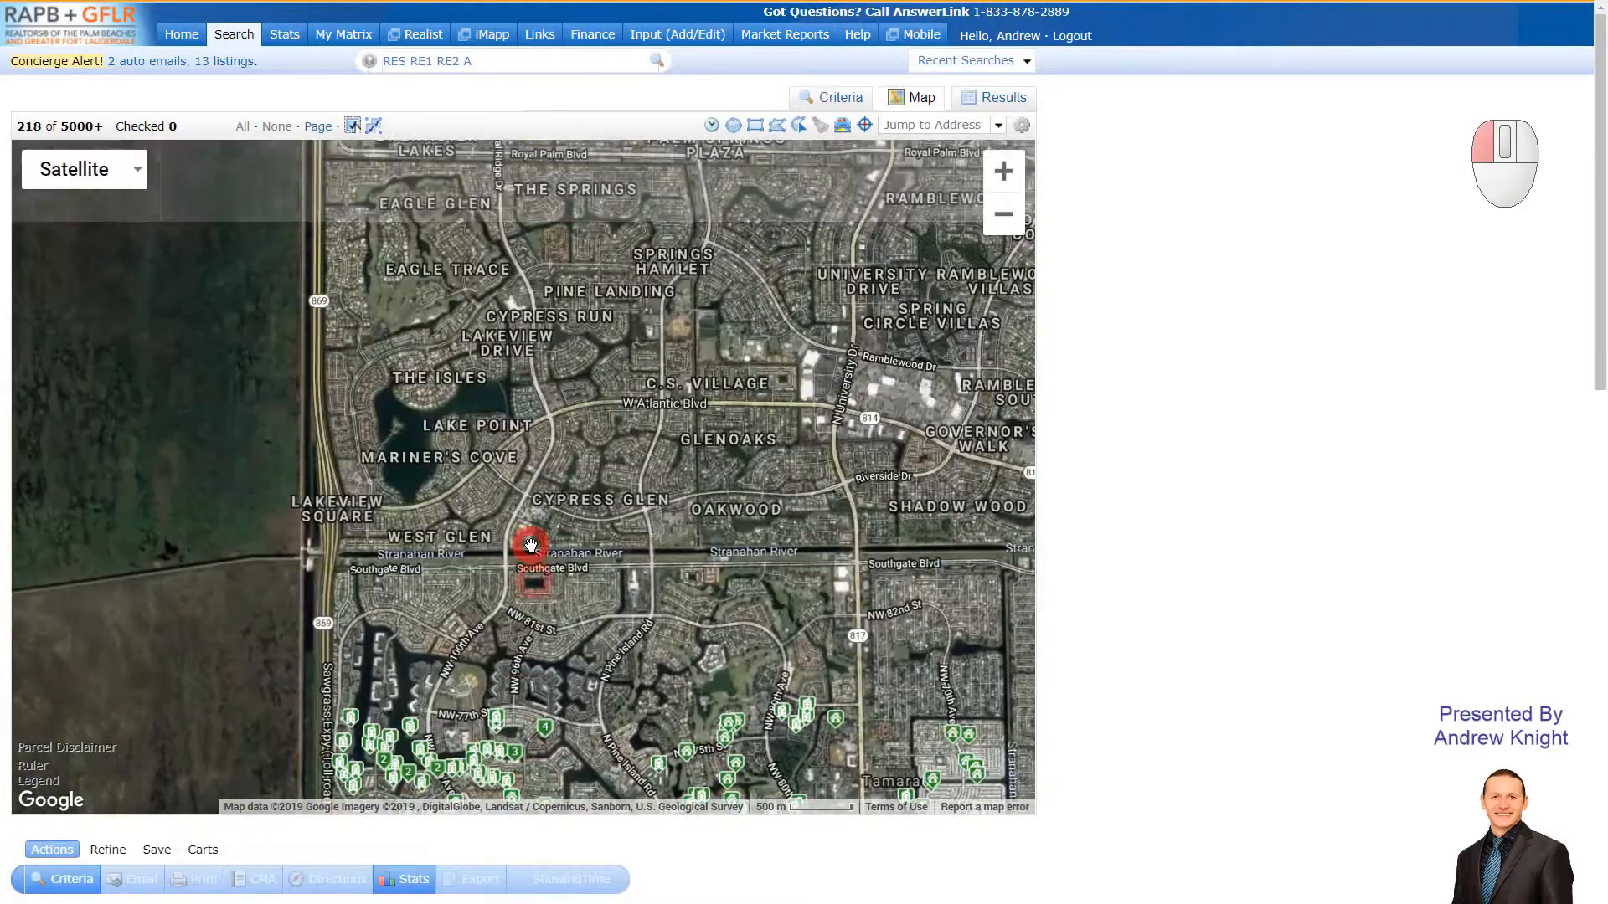
drag(573, 238, 385, 578)
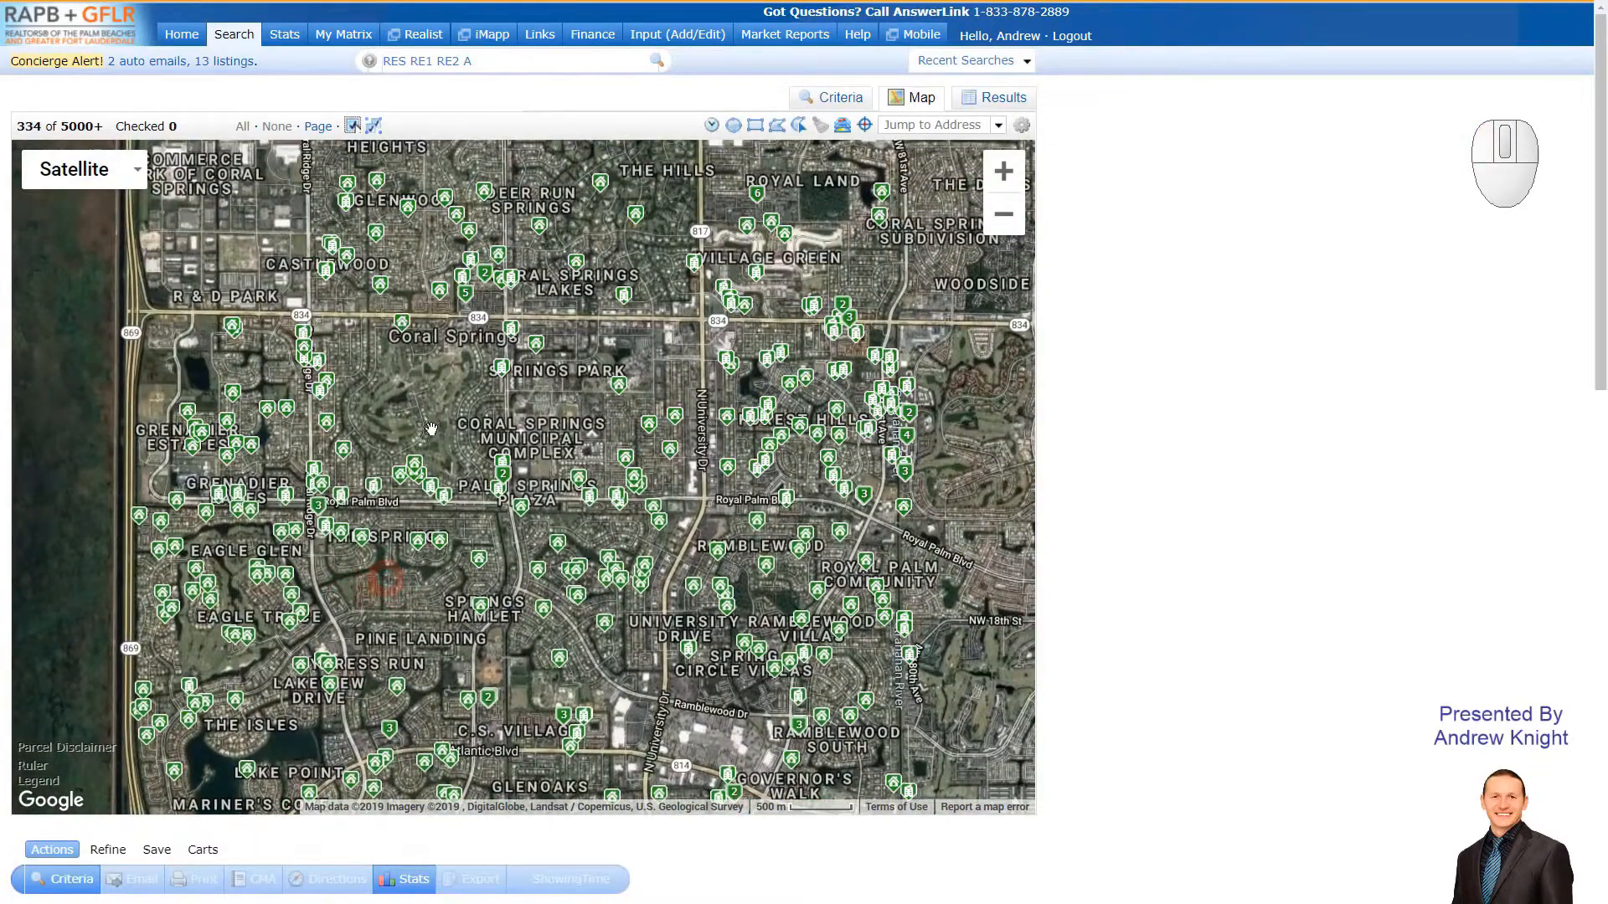
drag(413, 409, 368, 657)
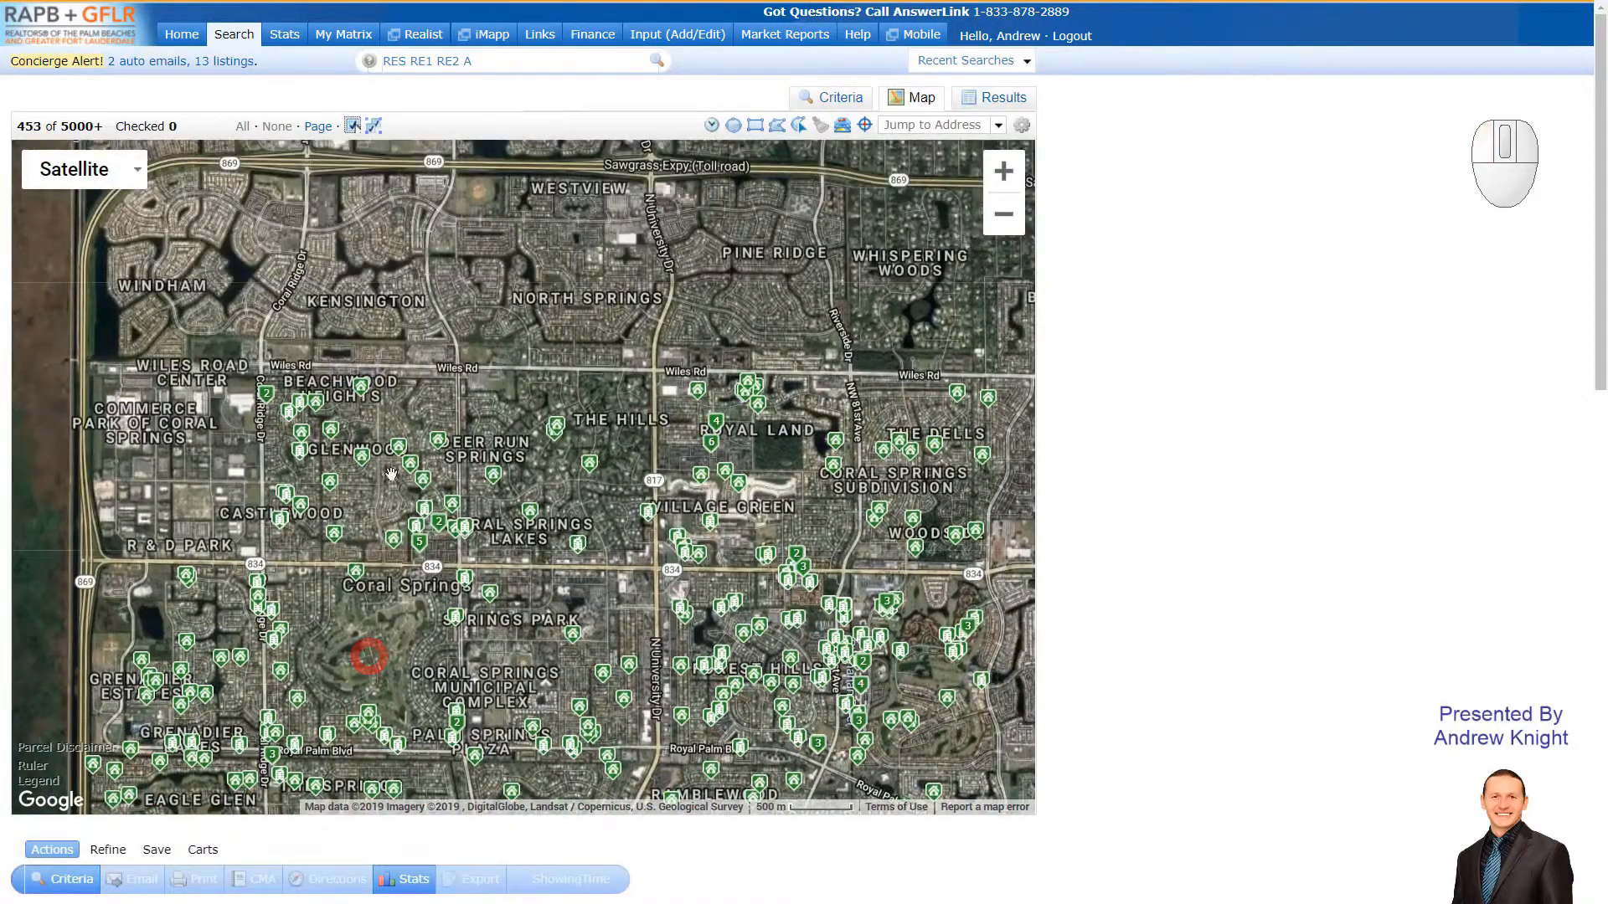
drag(577, 286, 620, 416)
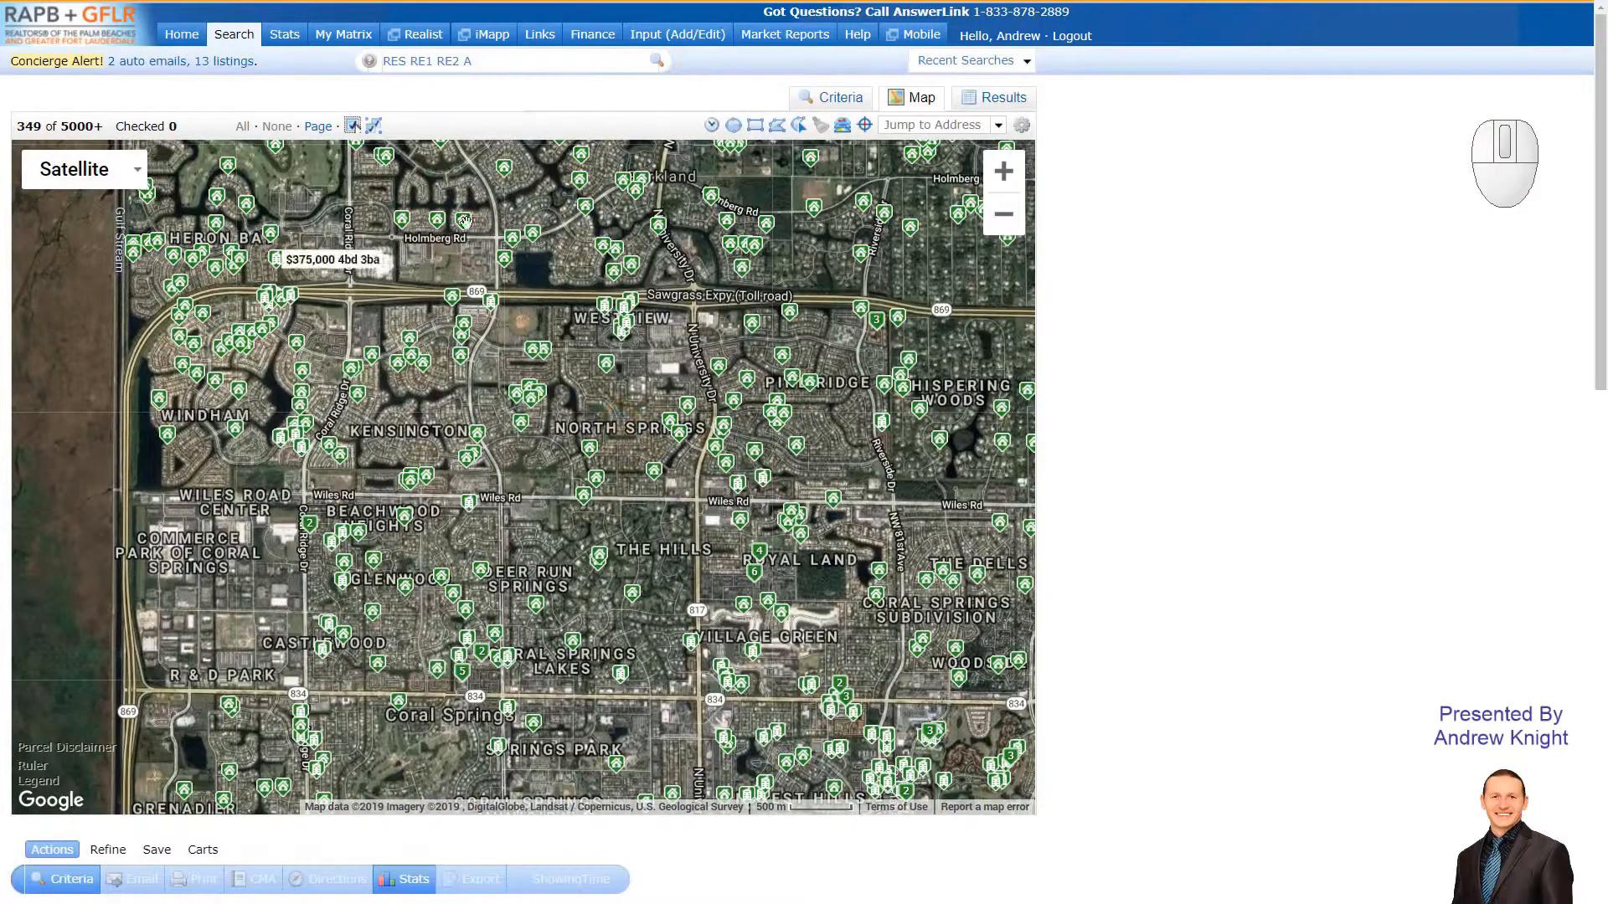
drag(697, 302, 121, 692)
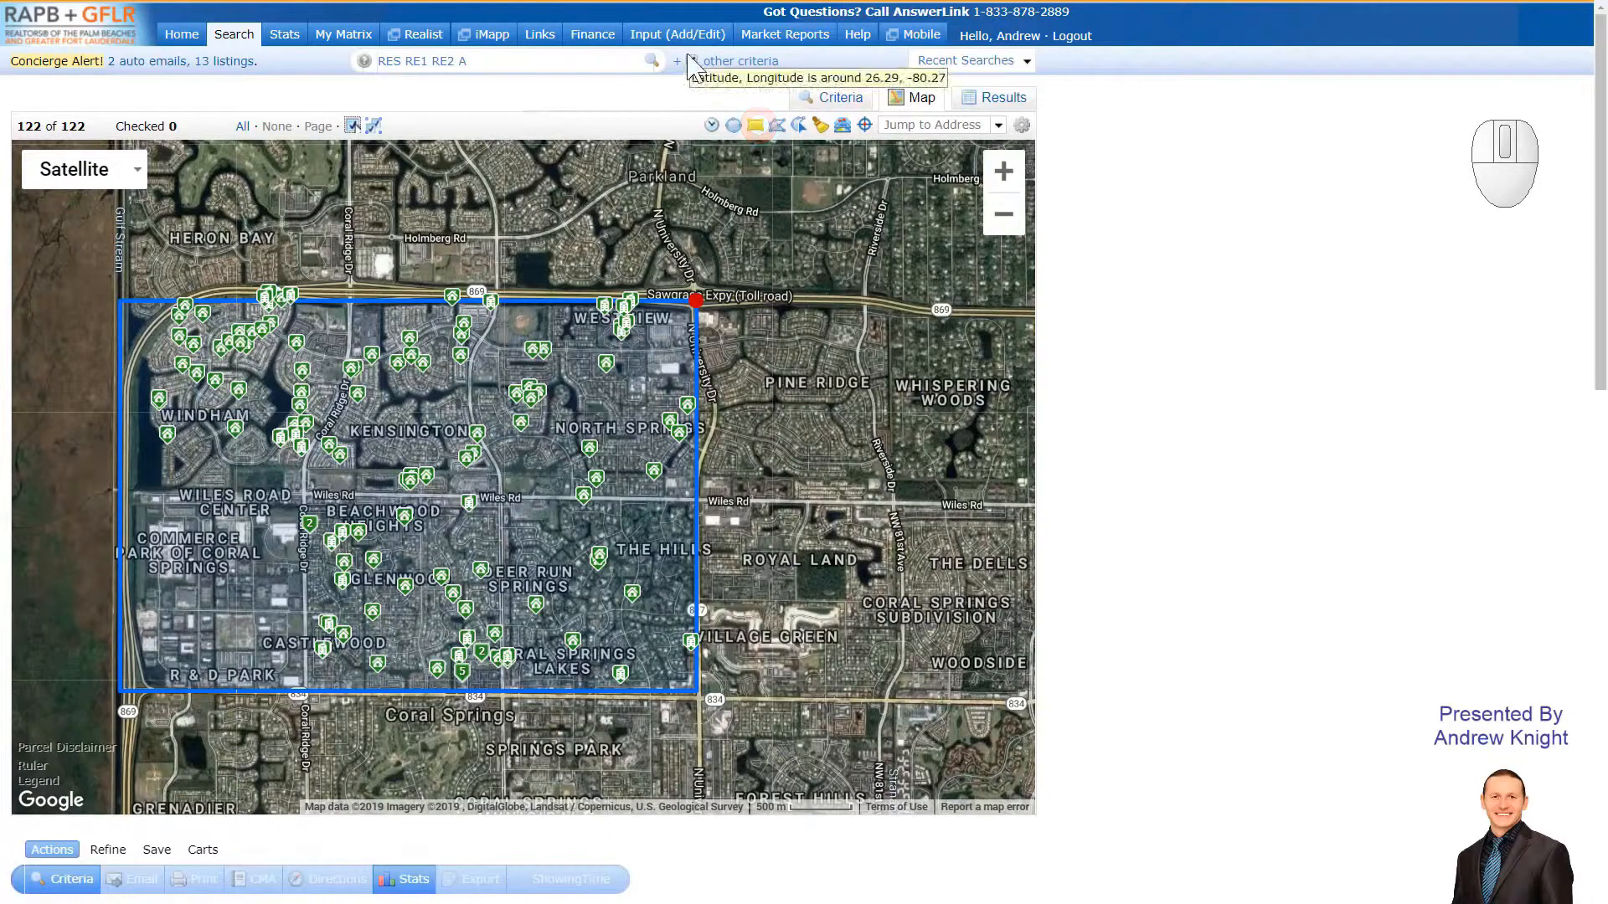
- Draw a second rectangle over The Hills and Coral Springs Lakes south of Wiles Rd and exclude it from the search
click(757, 127)
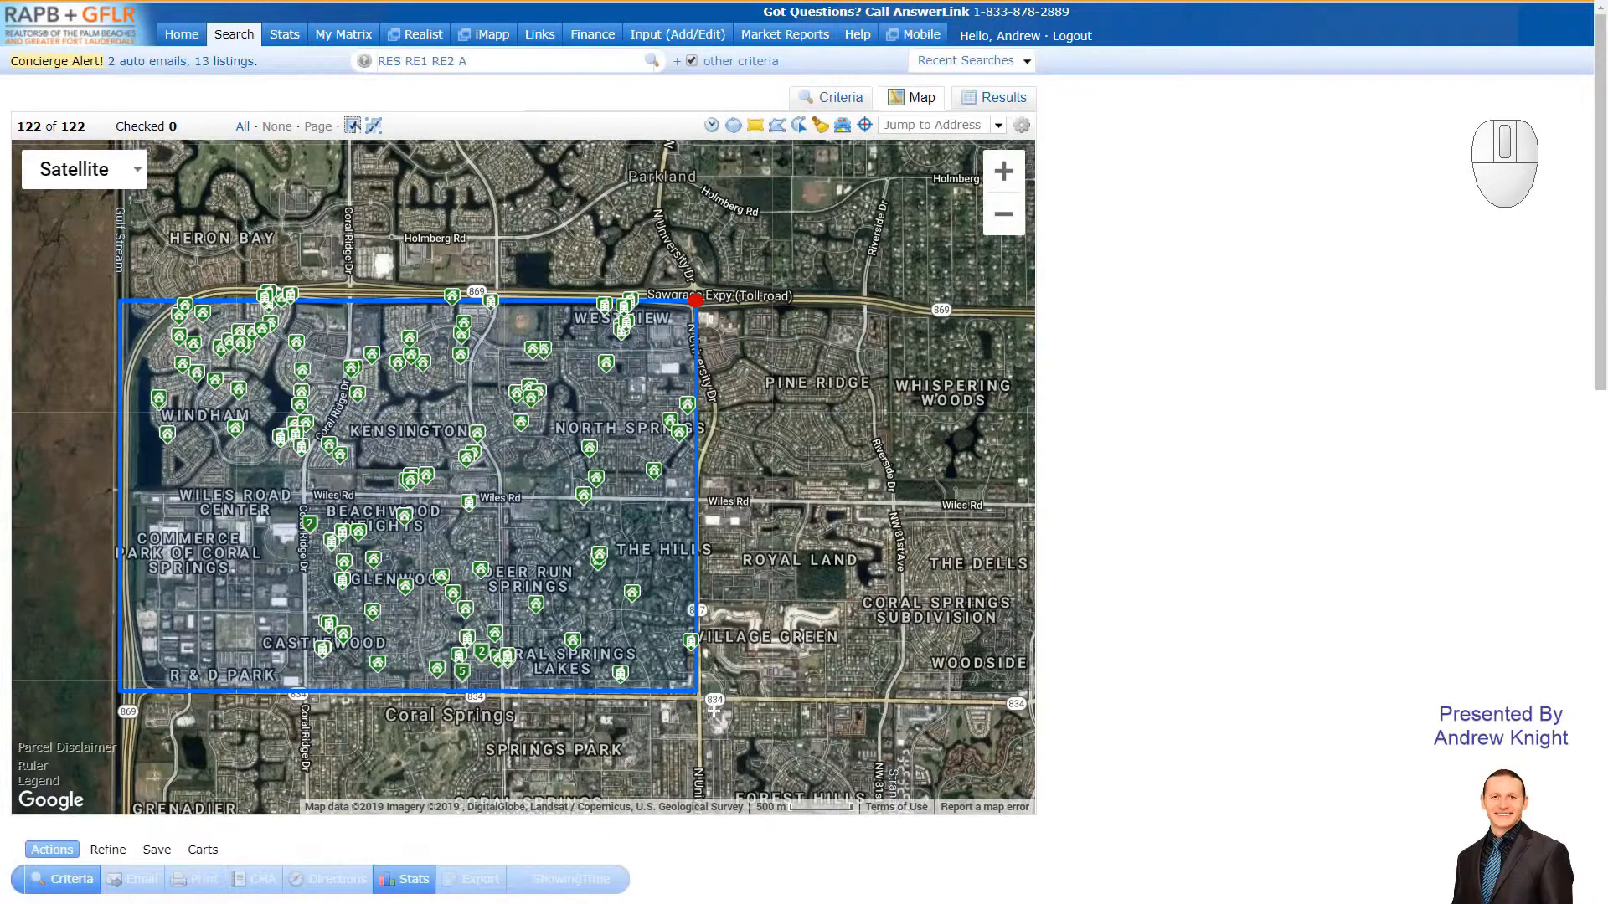
mouse_move(713, 717)
mouse_down()
mouse_move(617, 657)
mouse_move(499, 497)
mouse_up()
click(703, 501)
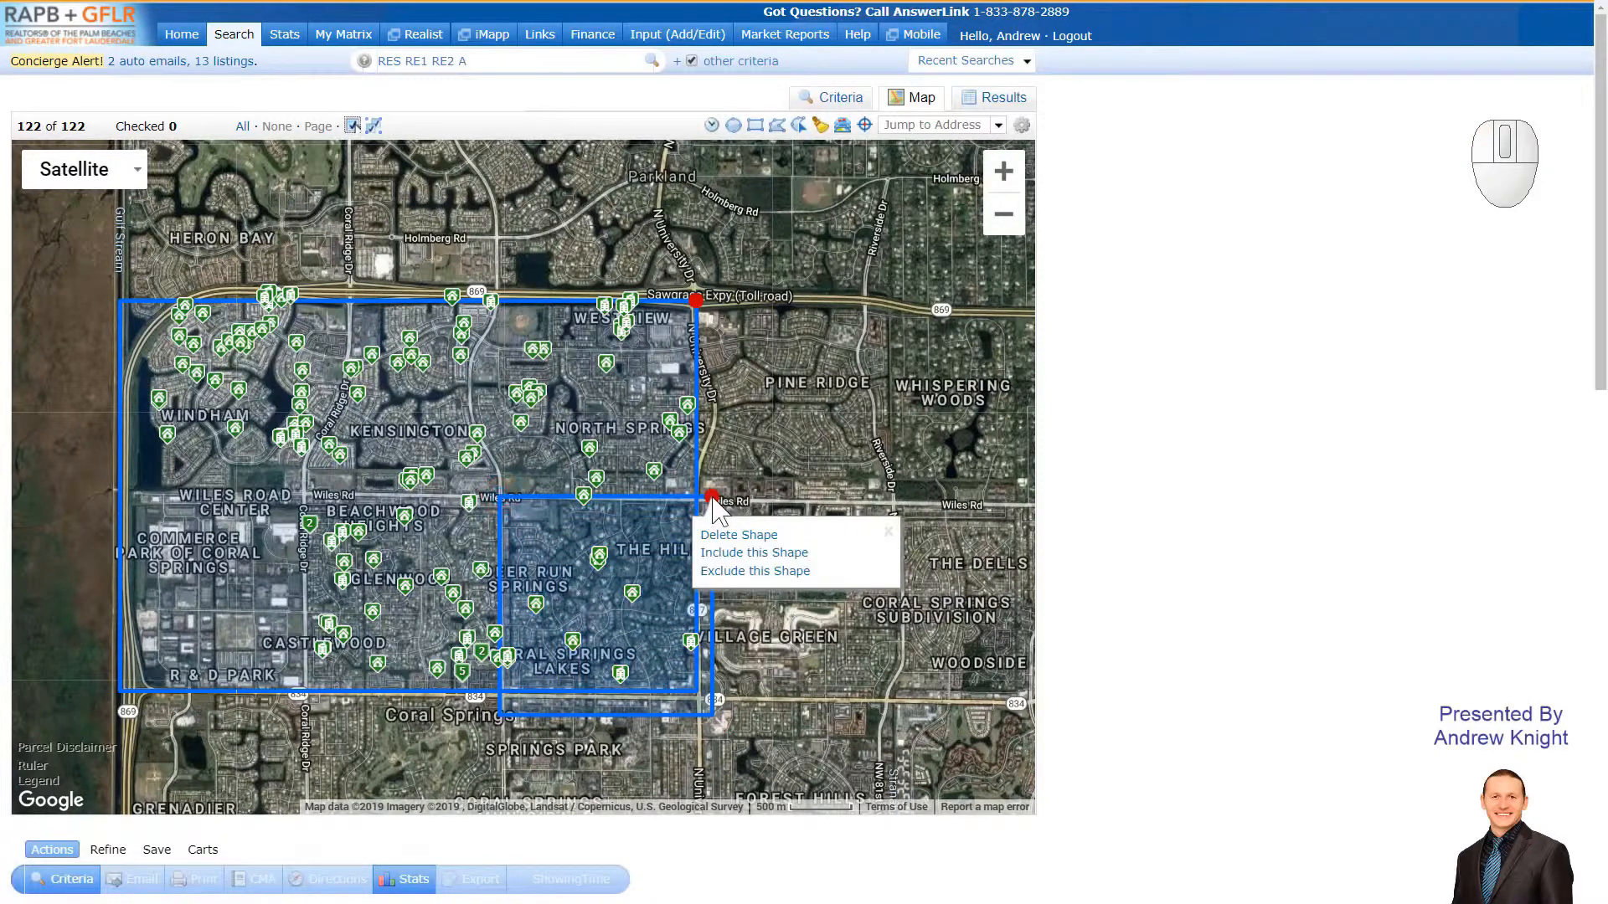
click(716, 510)
click(711, 495)
click(725, 572)
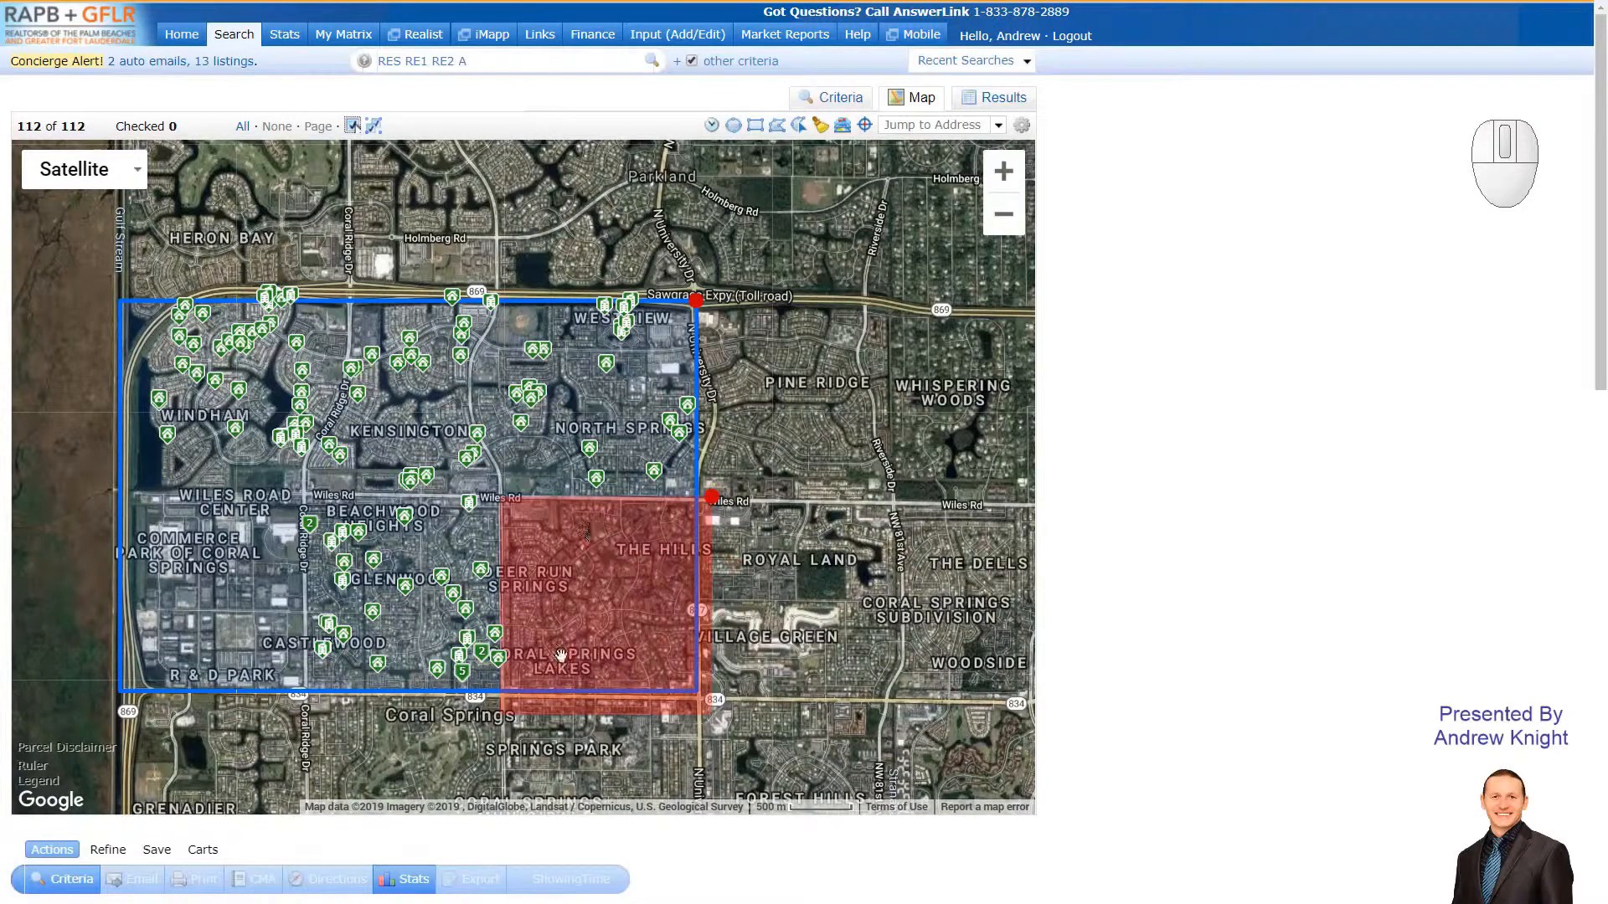
- Draw another rectangle over the Windham area in the large rectangle's northwest corner and exclude it from the search
click(696, 300)
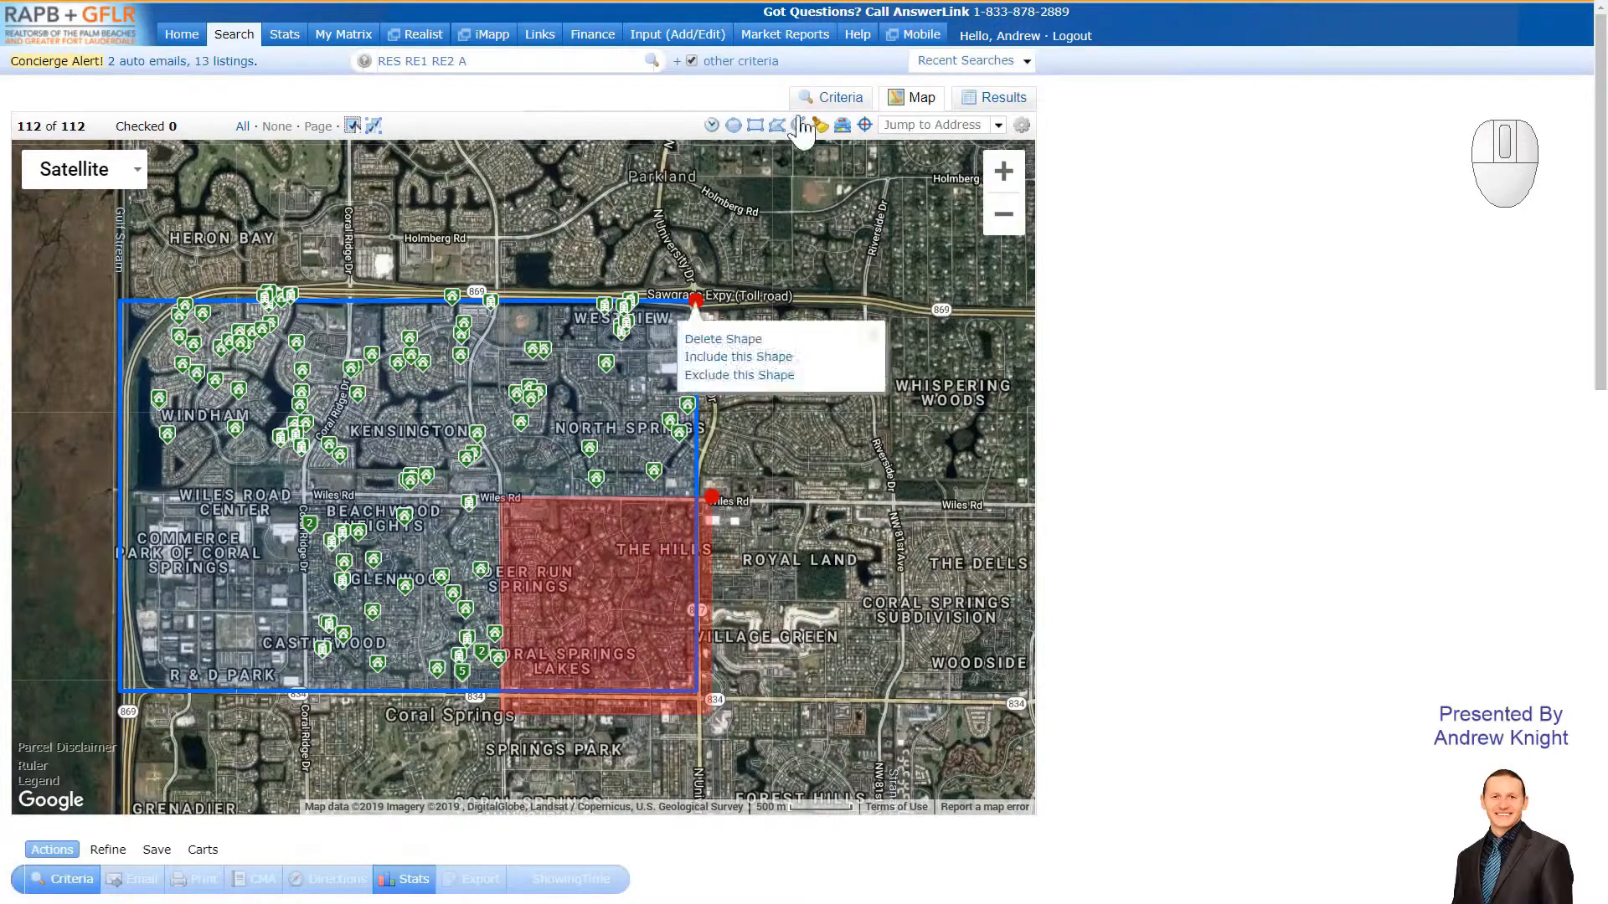
click(755, 125)
mouse_move(123, 272)
mouse_down()
mouse_move(179, 340)
mouse_move(275, 397)
mouse_move(315, 494)
mouse_up()
click(313, 274)
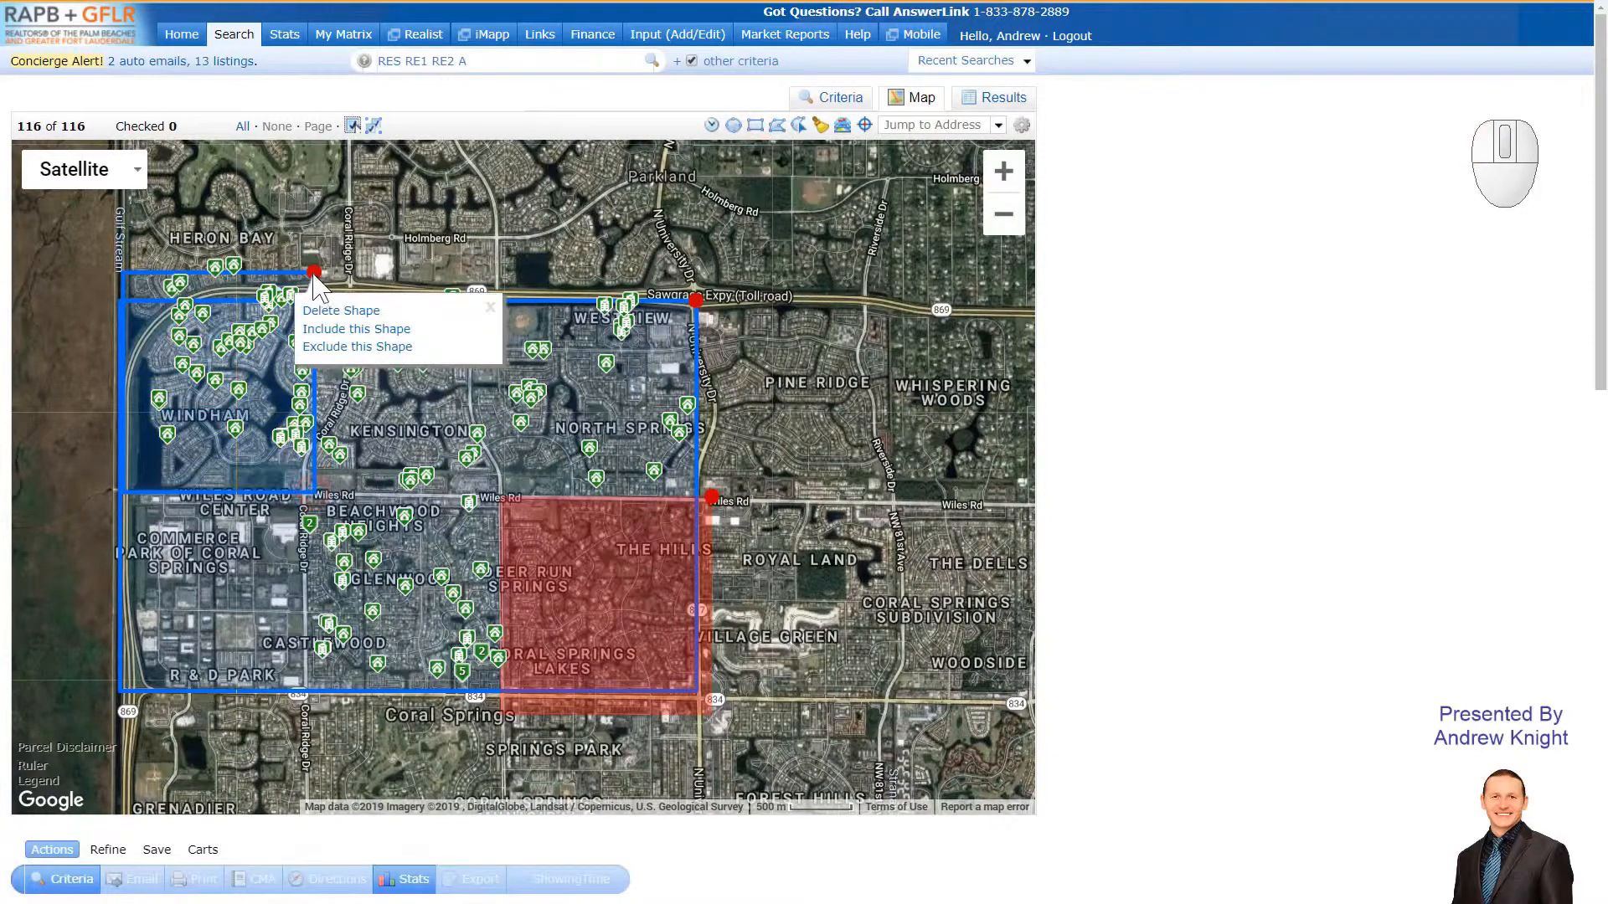
click(326, 347)
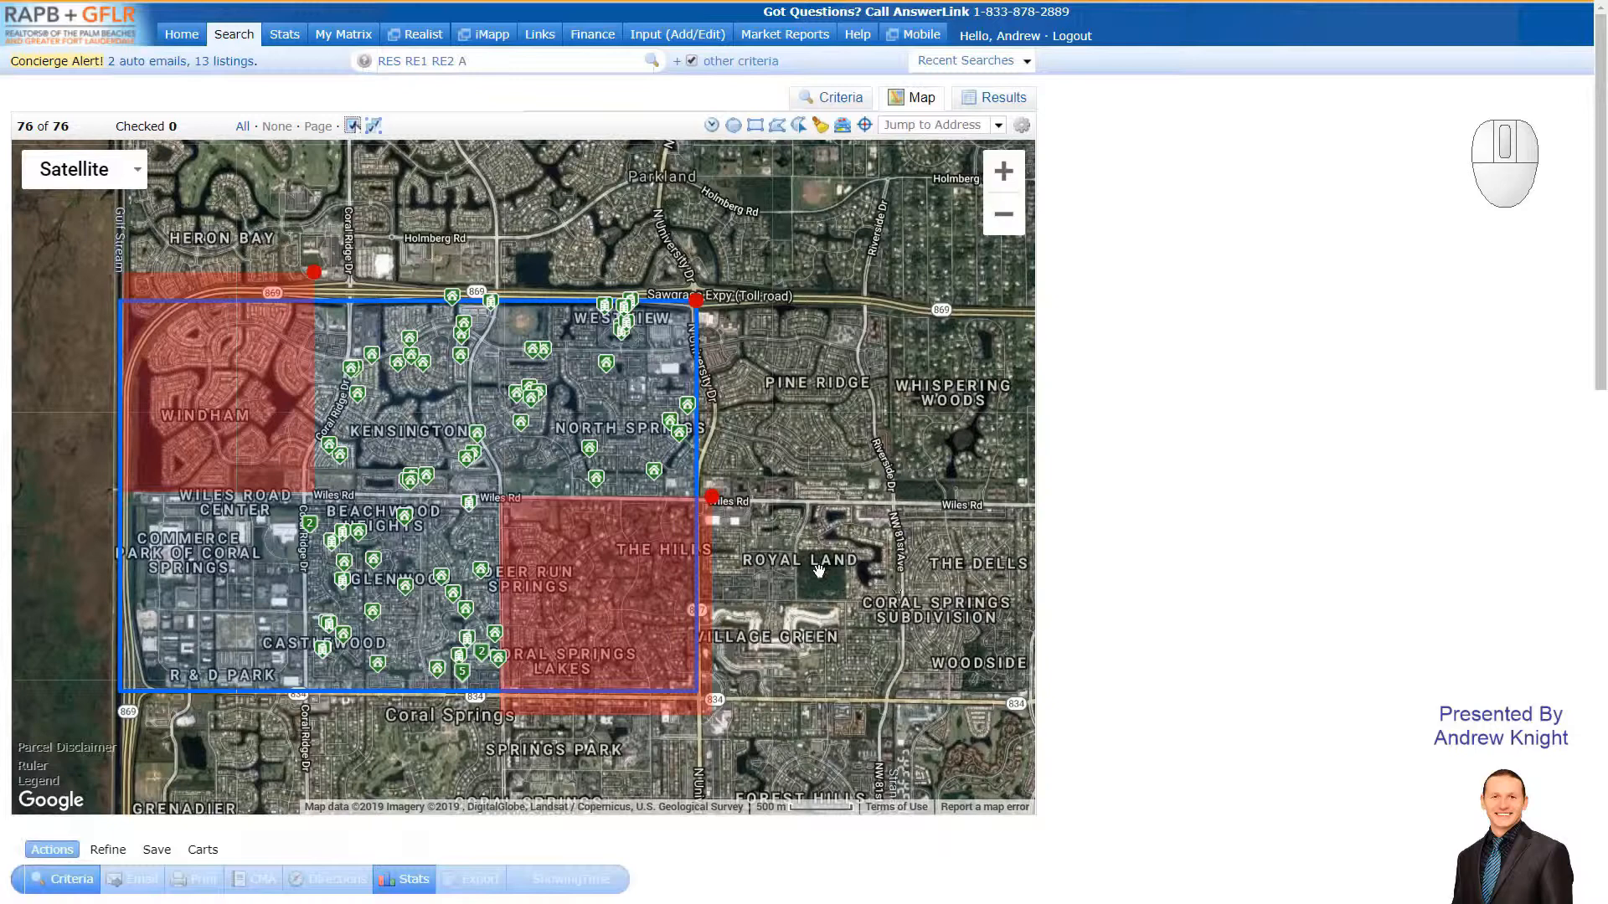
- Delete the excluded rectangle over the Windham area
click(314, 273)
click(309, 268)
click(333, 311)
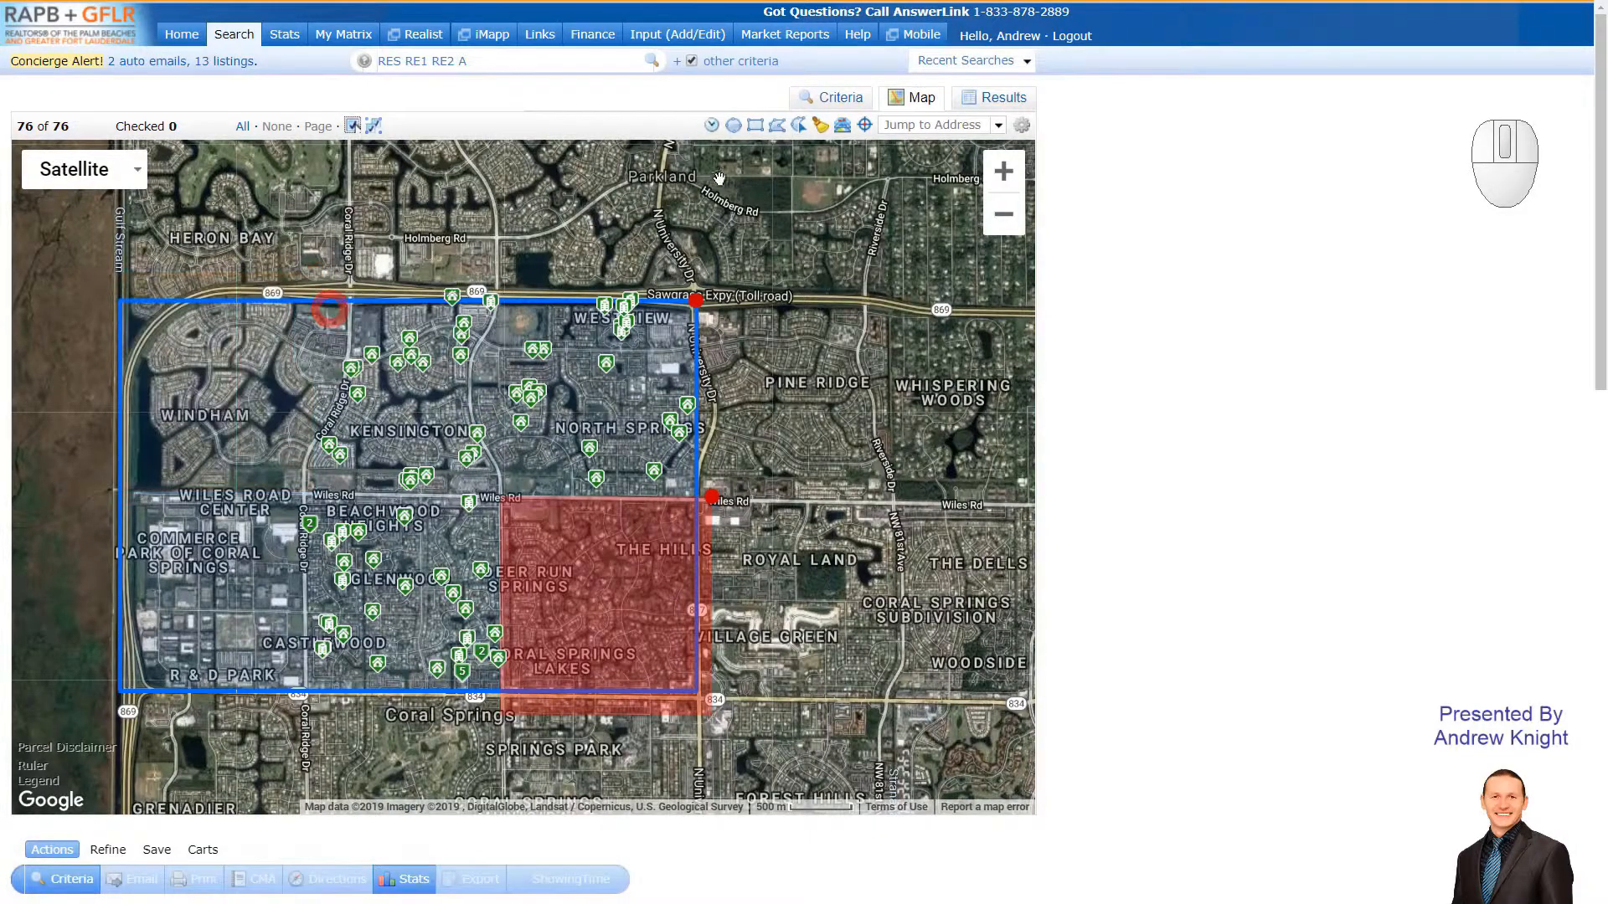
- Draw a polygon around Windham along Coral Ridge Dr, Wiles Rd and Sawgrass Expy, and exclude it from the search
click(778, 126)
click(349, 290)
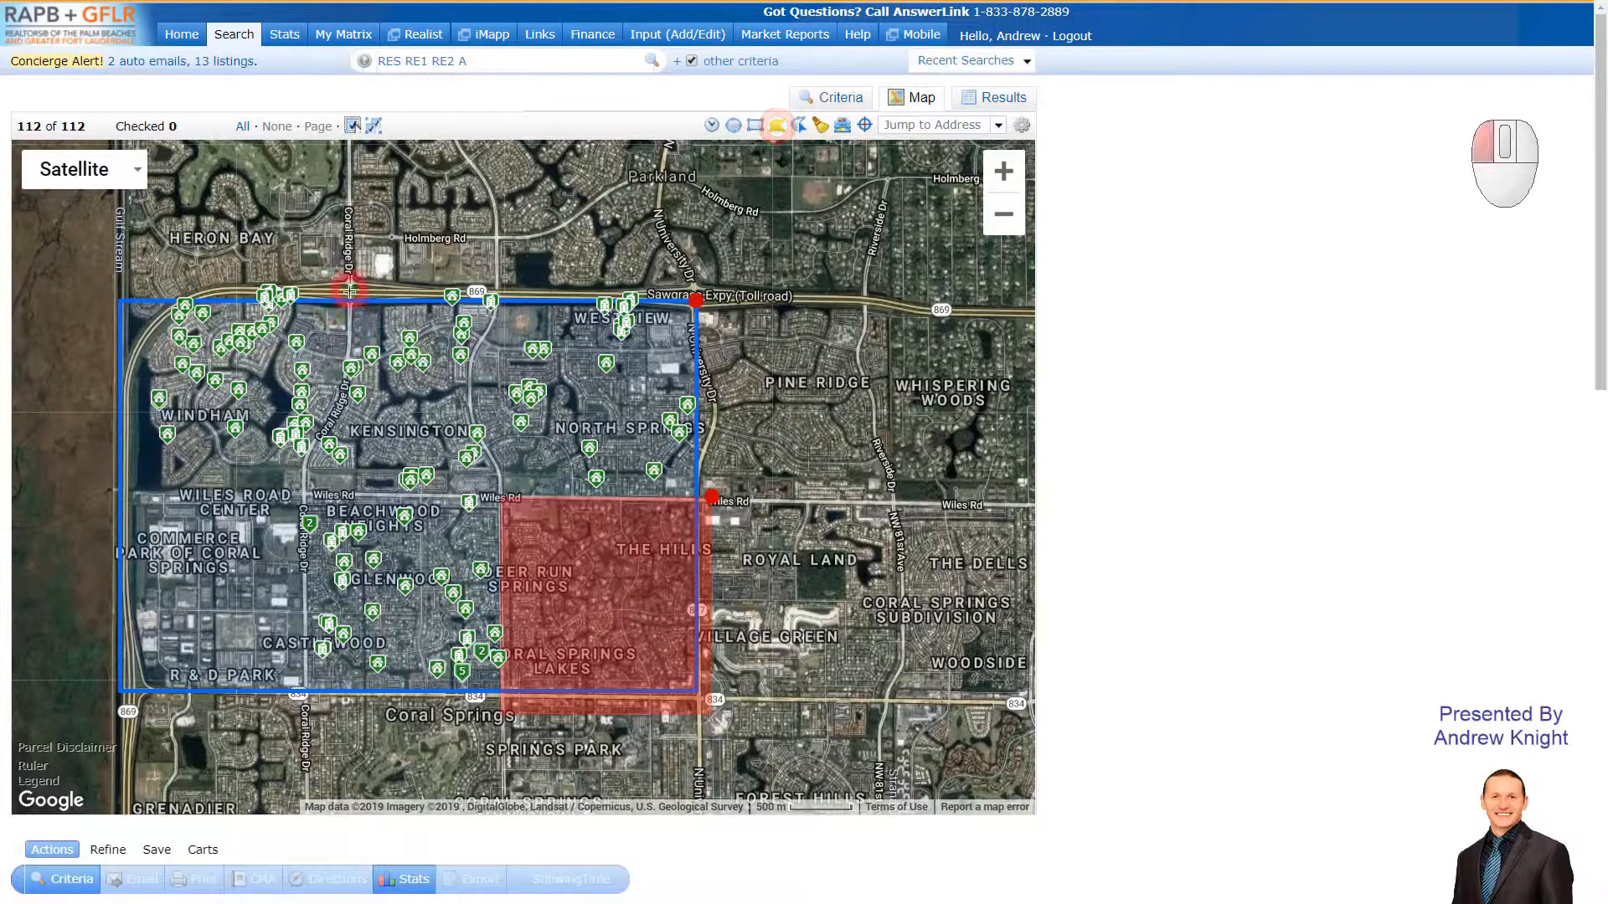
click(350, 354)
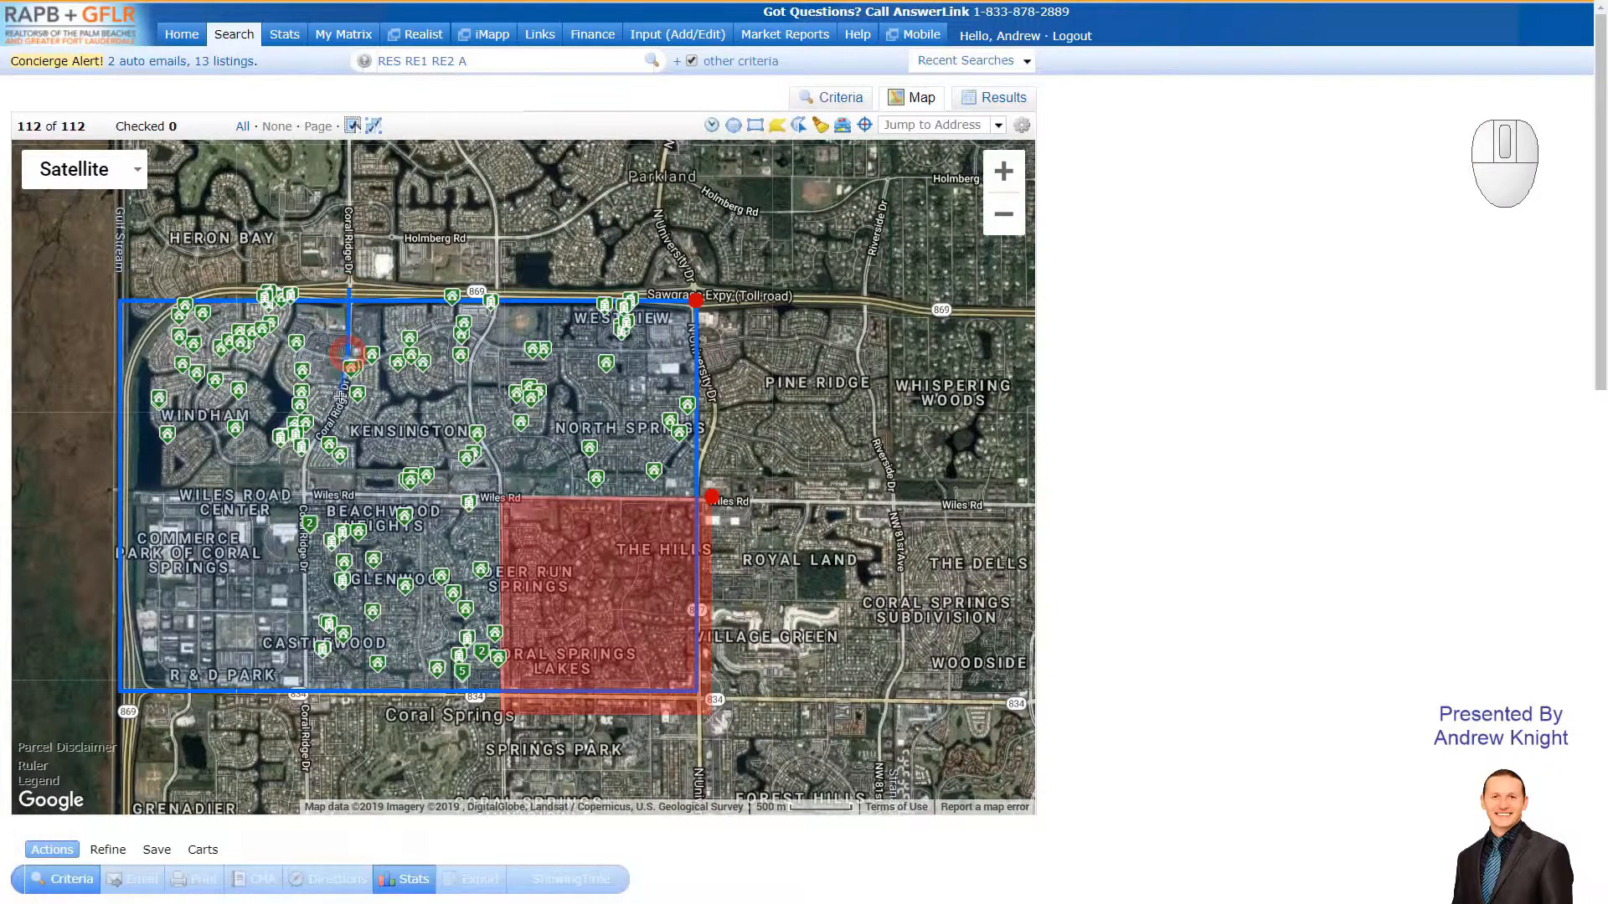
click(324, 429)
click(303, 461)
click(304, 493)
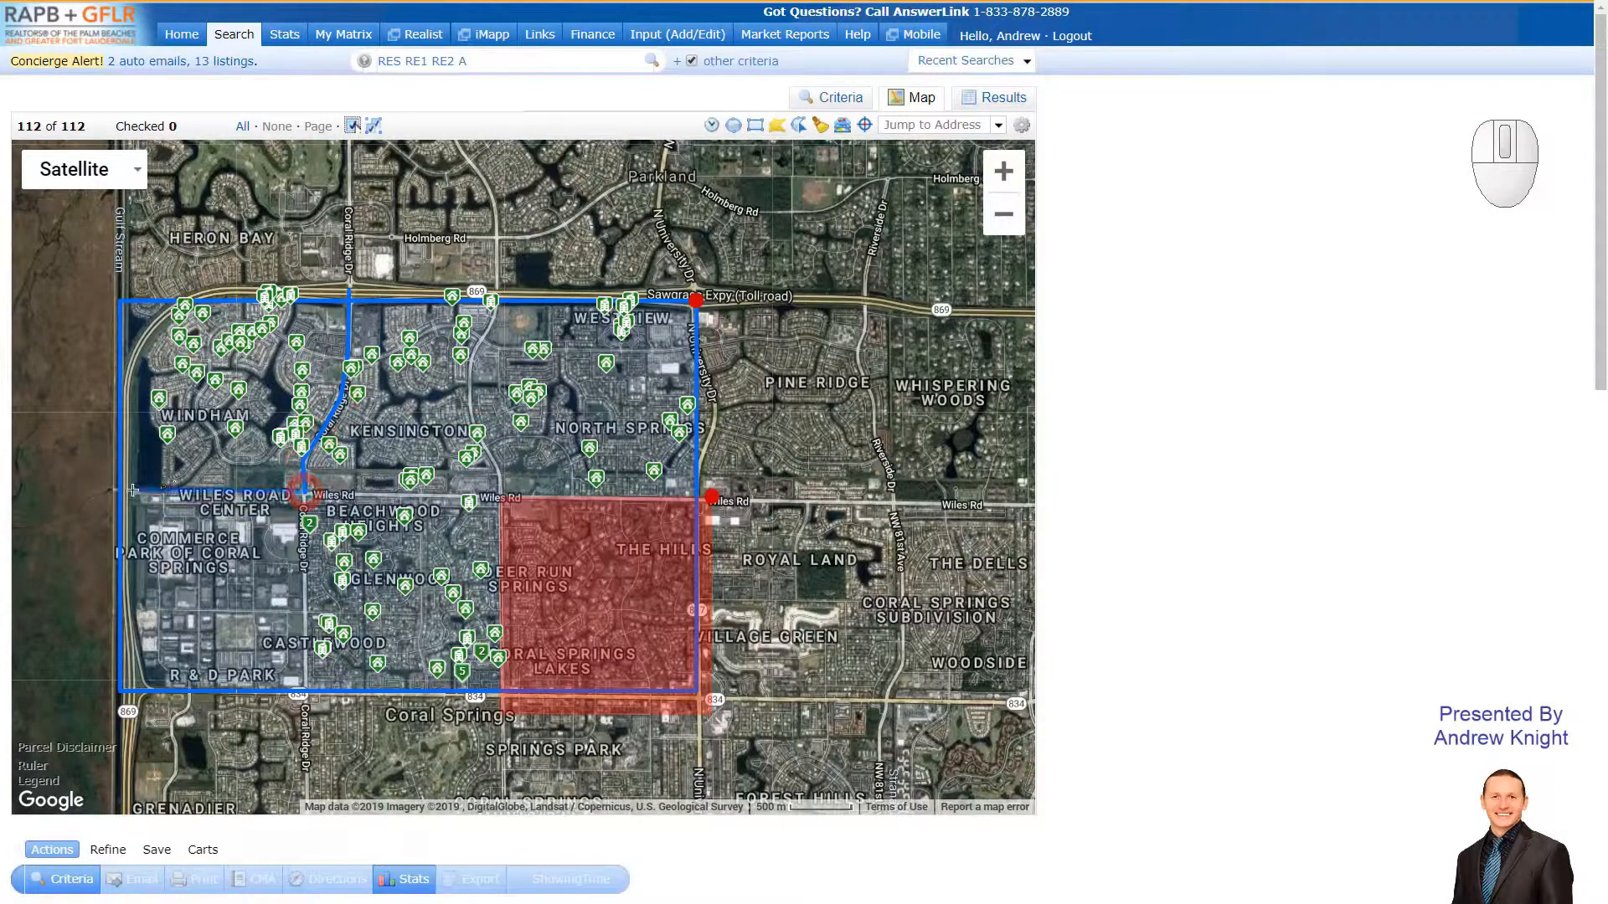
click(131, 494)
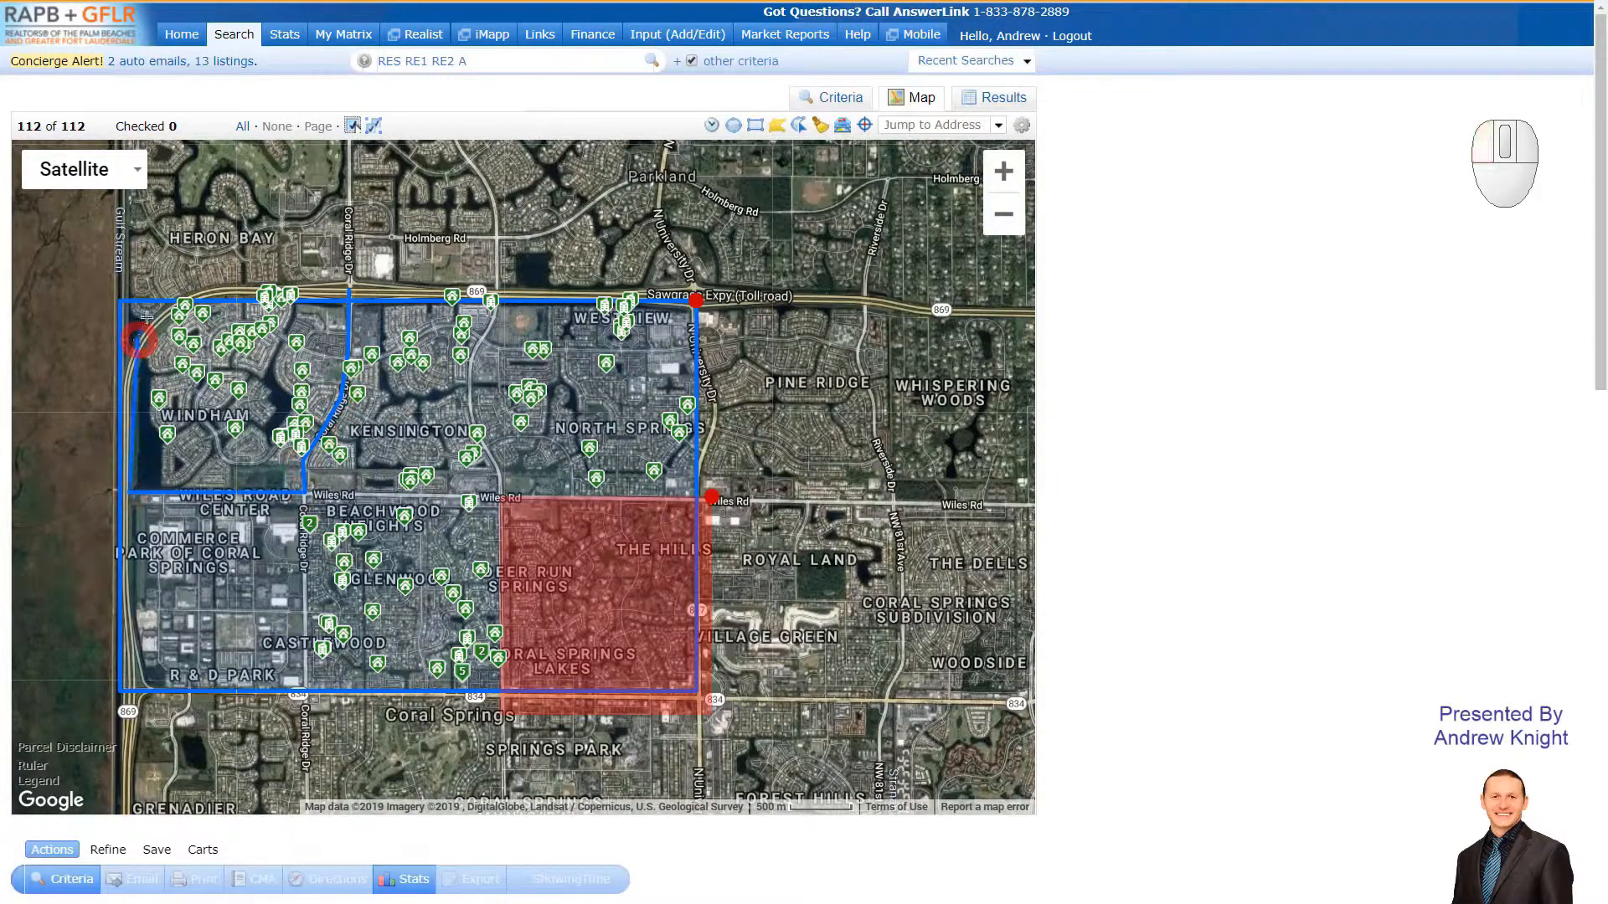
double_click(177, 283)
click(347, 288)
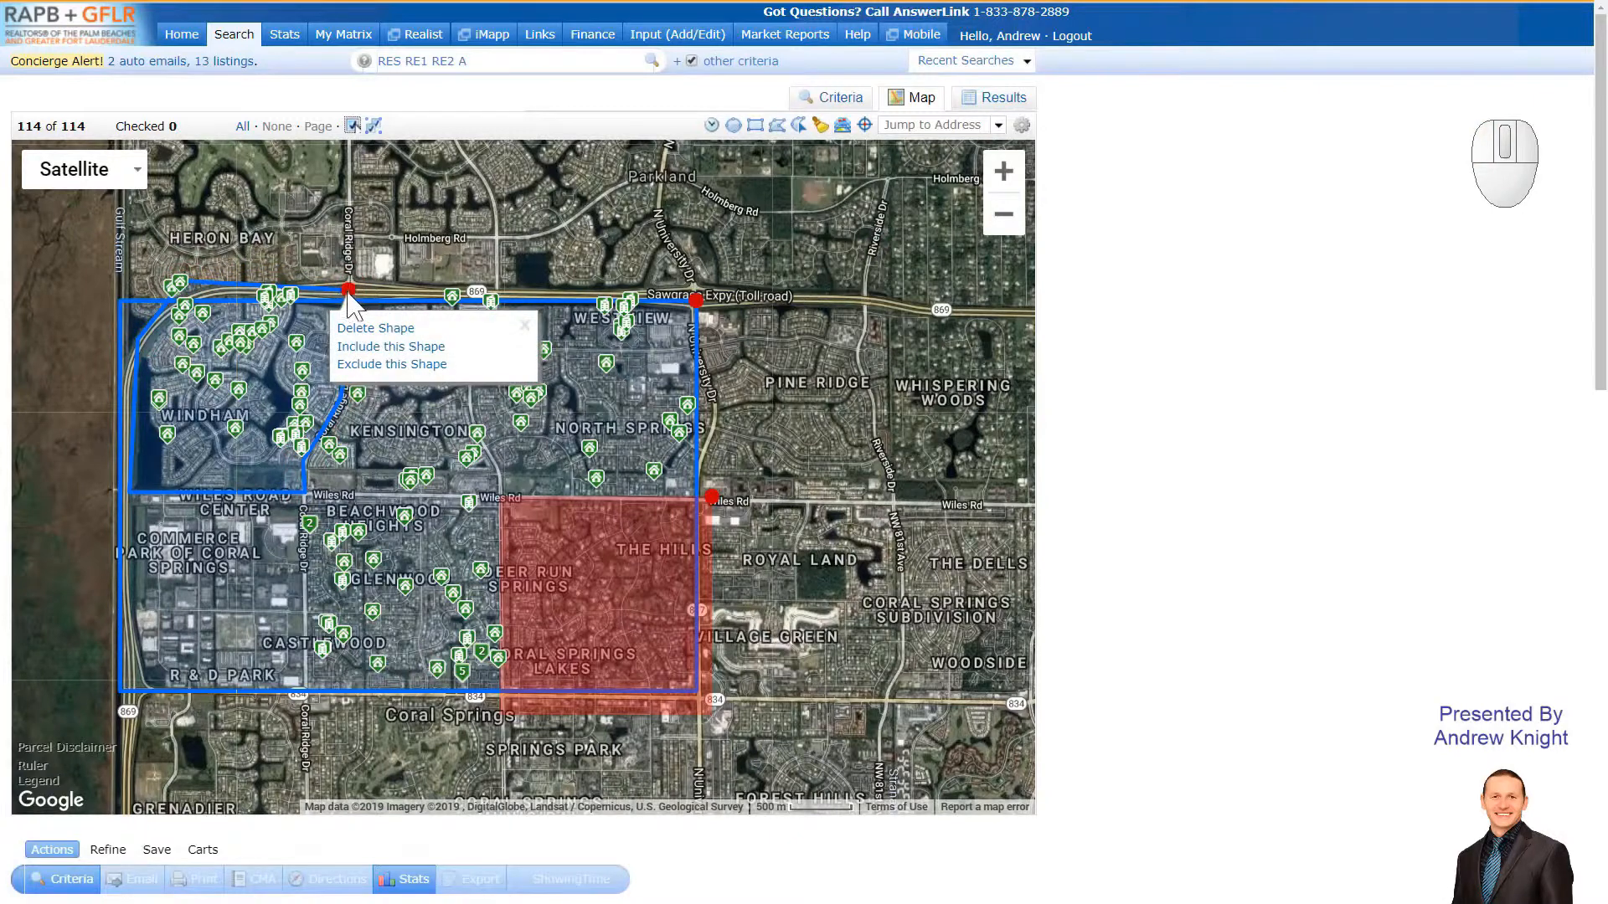
click(361, 364)
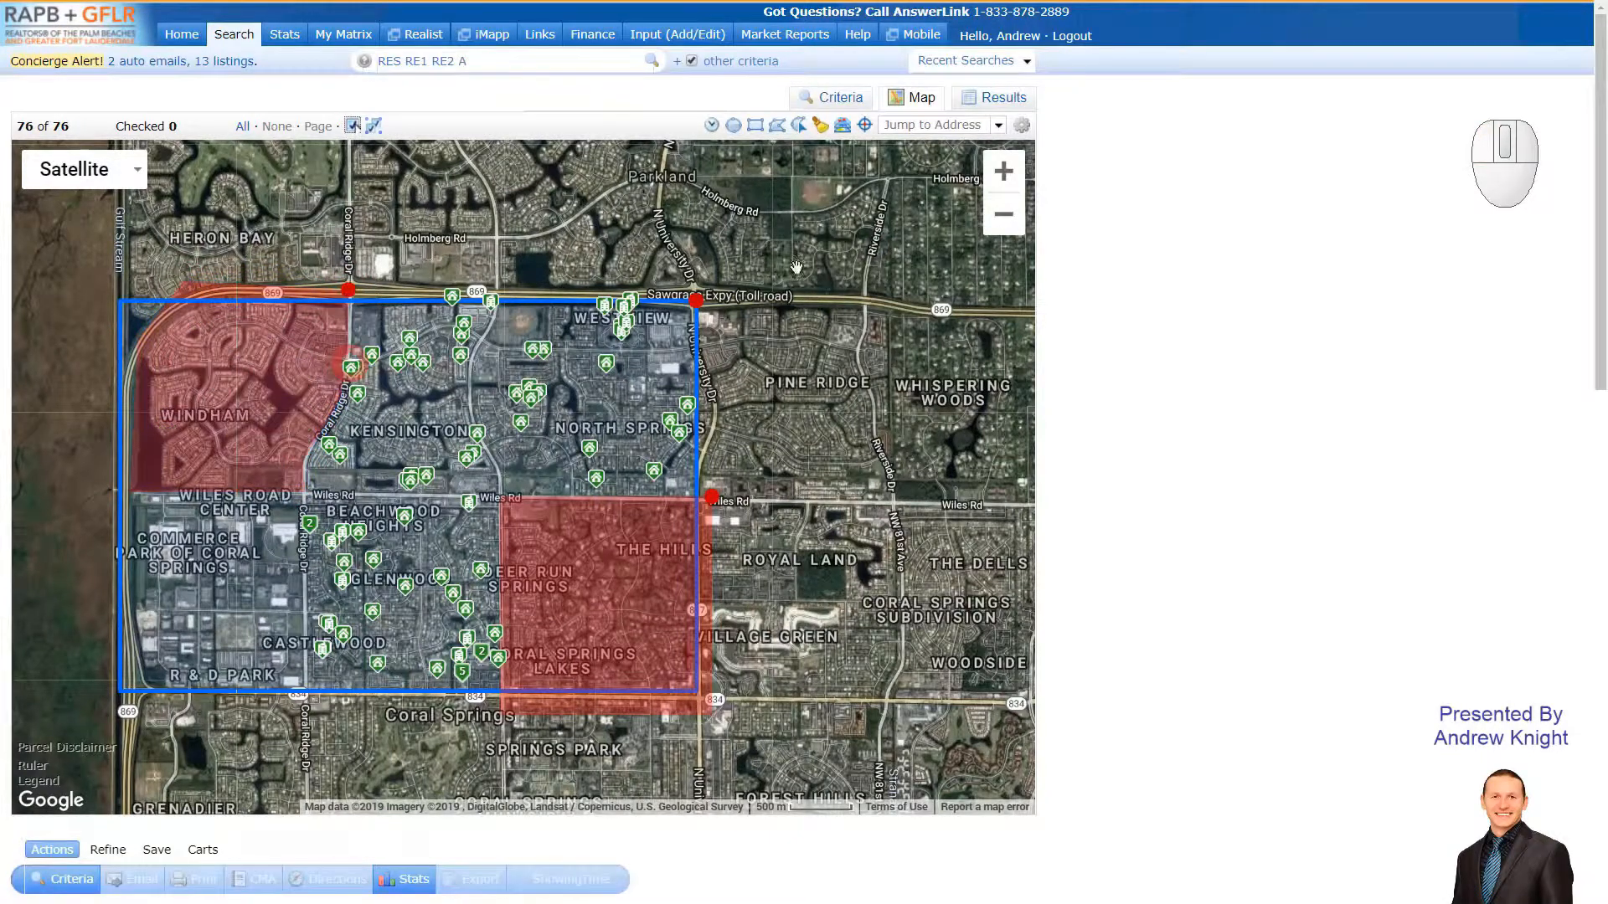
- Check how the excluded polygon's edge follows Coral Ridge Dr up to Sawgrass Expy, and delete the polygon
scroll(363, 407, up, 2)
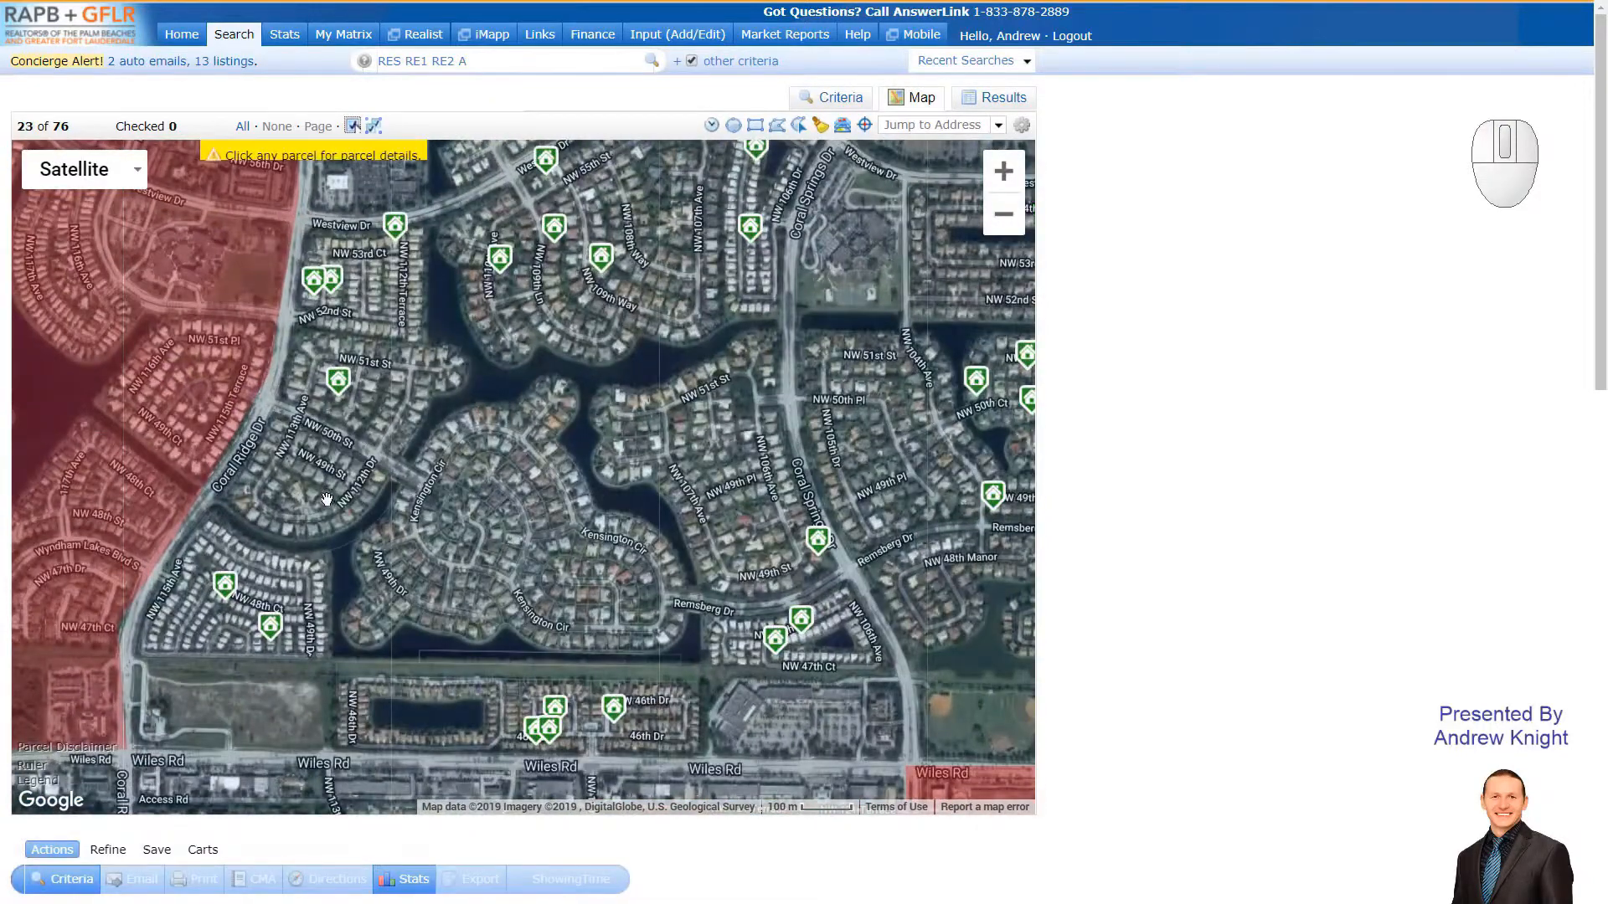
drag(326, 499, 768, 549)
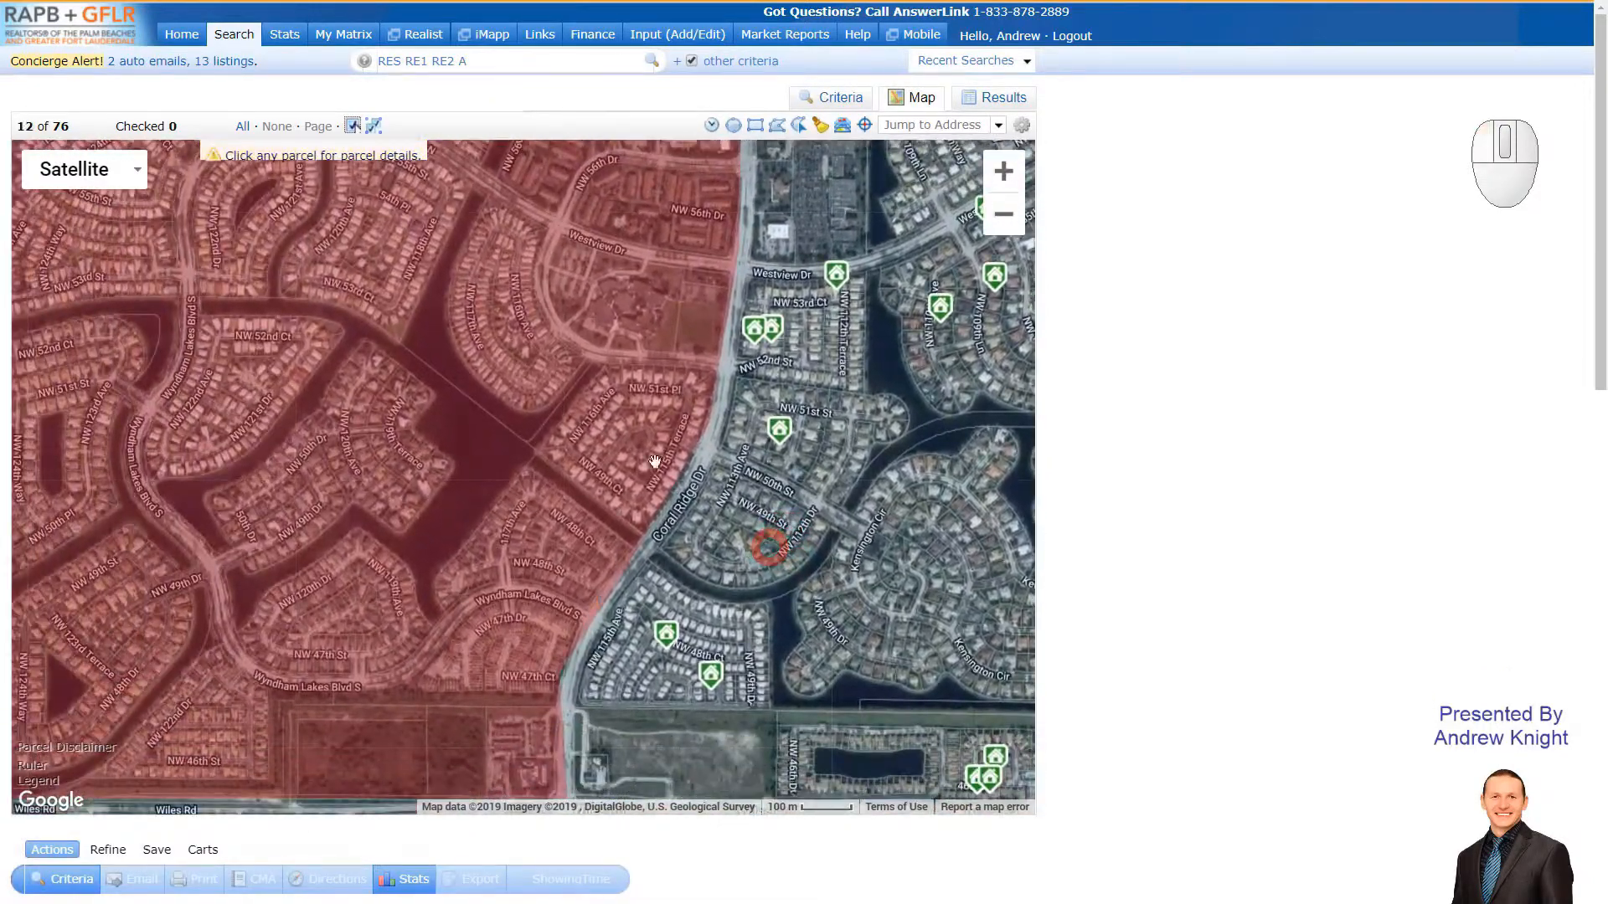
drag(789, 197, 627, 557)
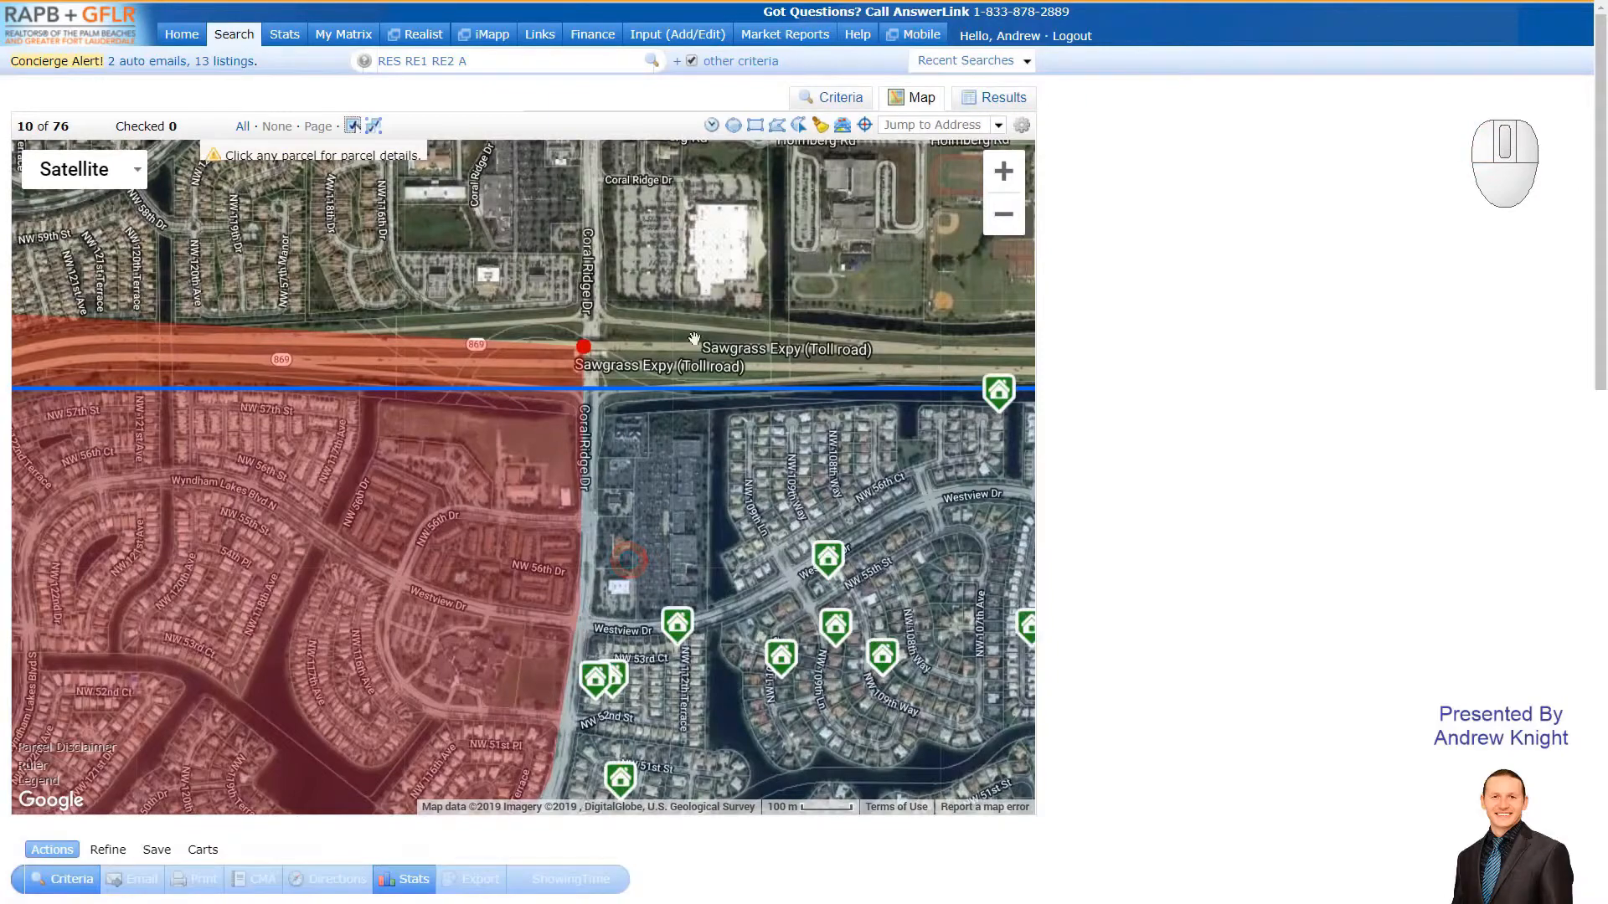
click(584, 343)
scroll(710, 266, down, 1)
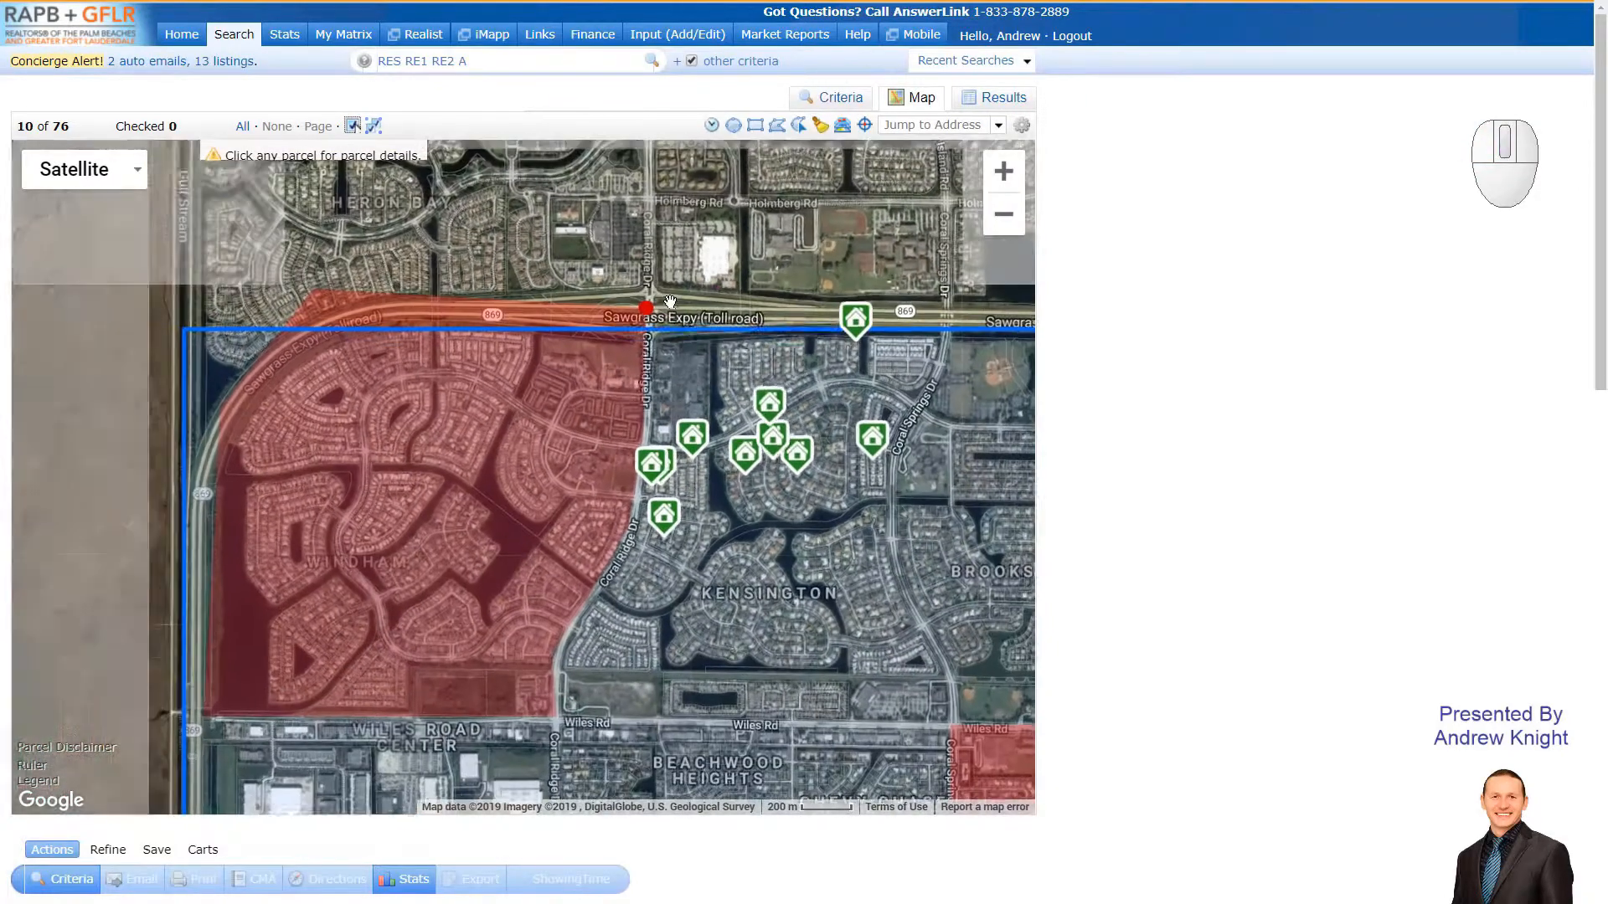
click(661, 346)
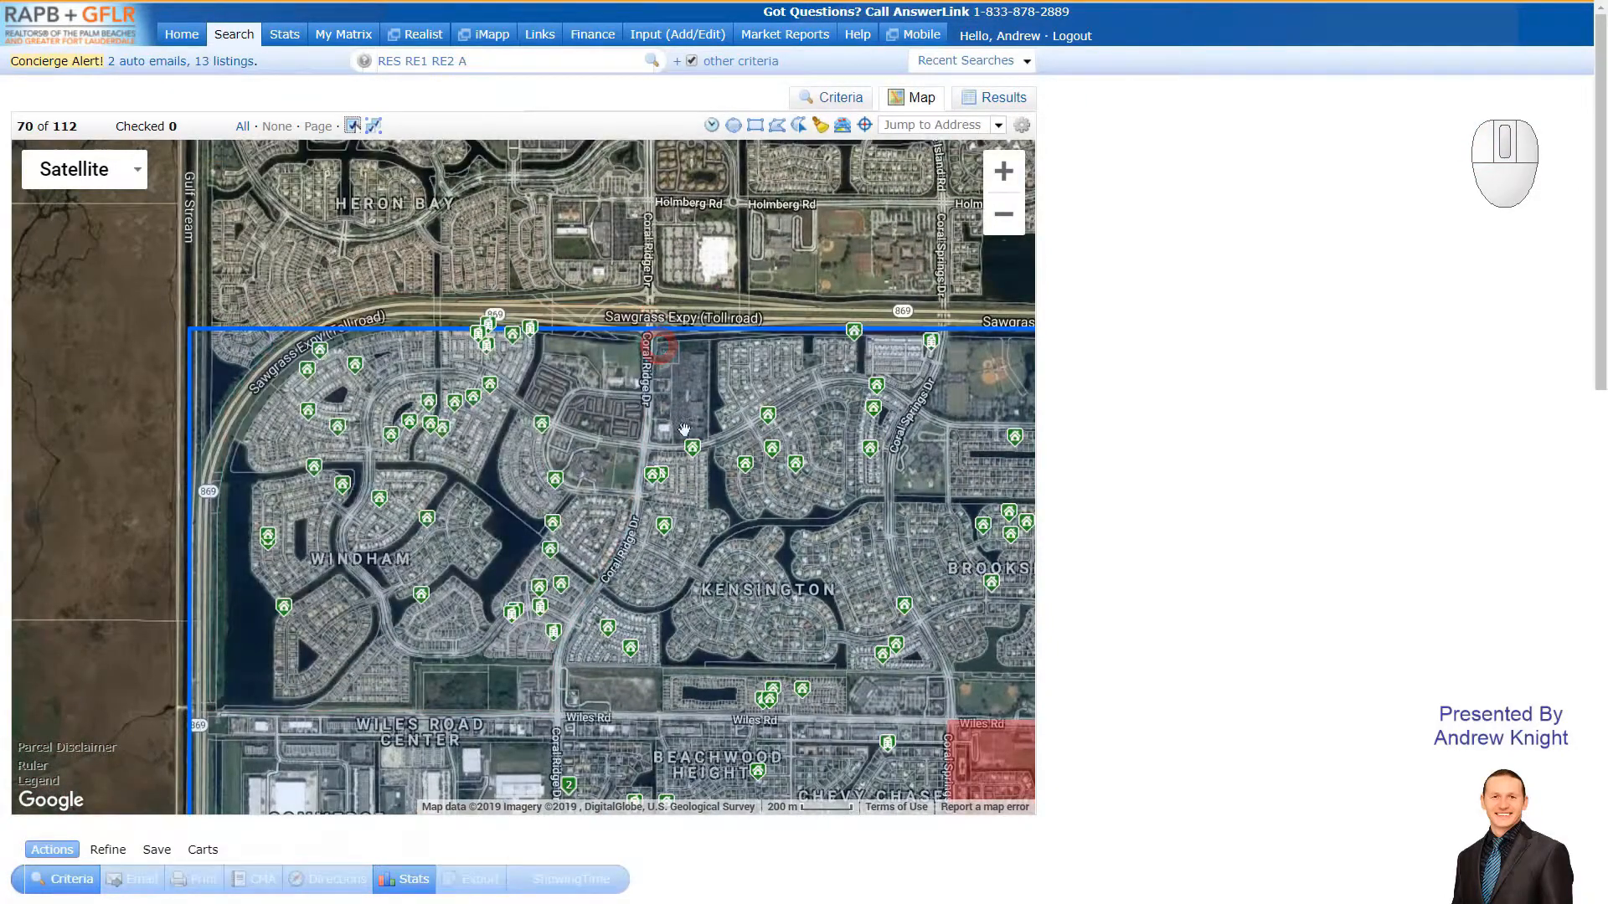
- Delete the large Coral Springs rectangle and the excluded rectangle south of Wiles Rd
scroll(647, 401, down, 1)
click(1013, 365)
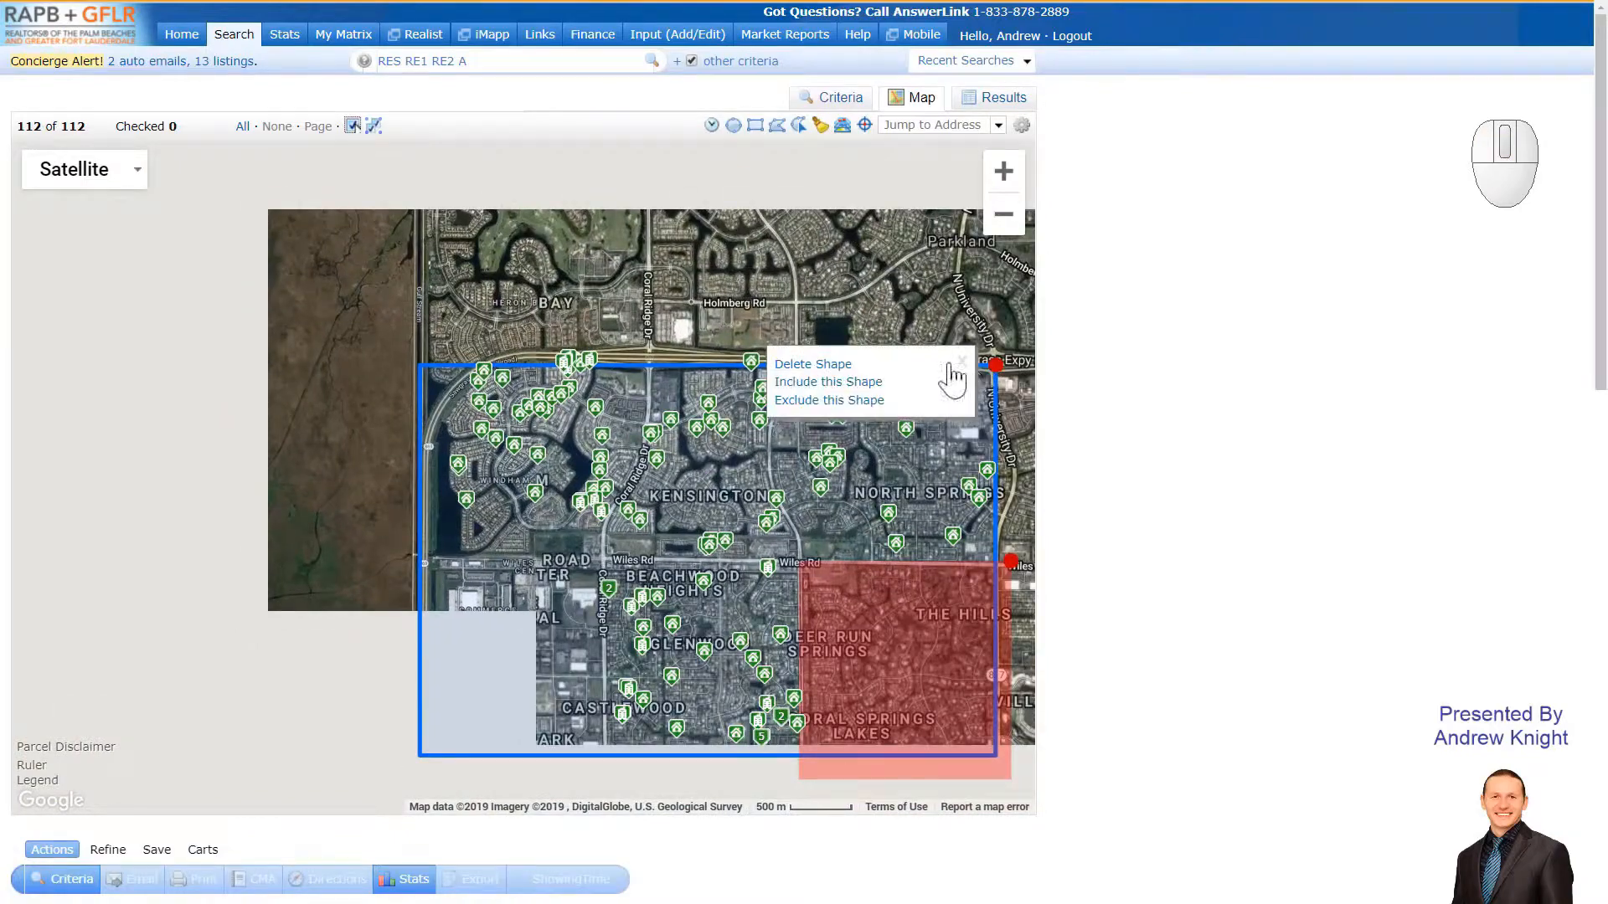
click(813, 364)
click(1010, 561)
click(919, 559)
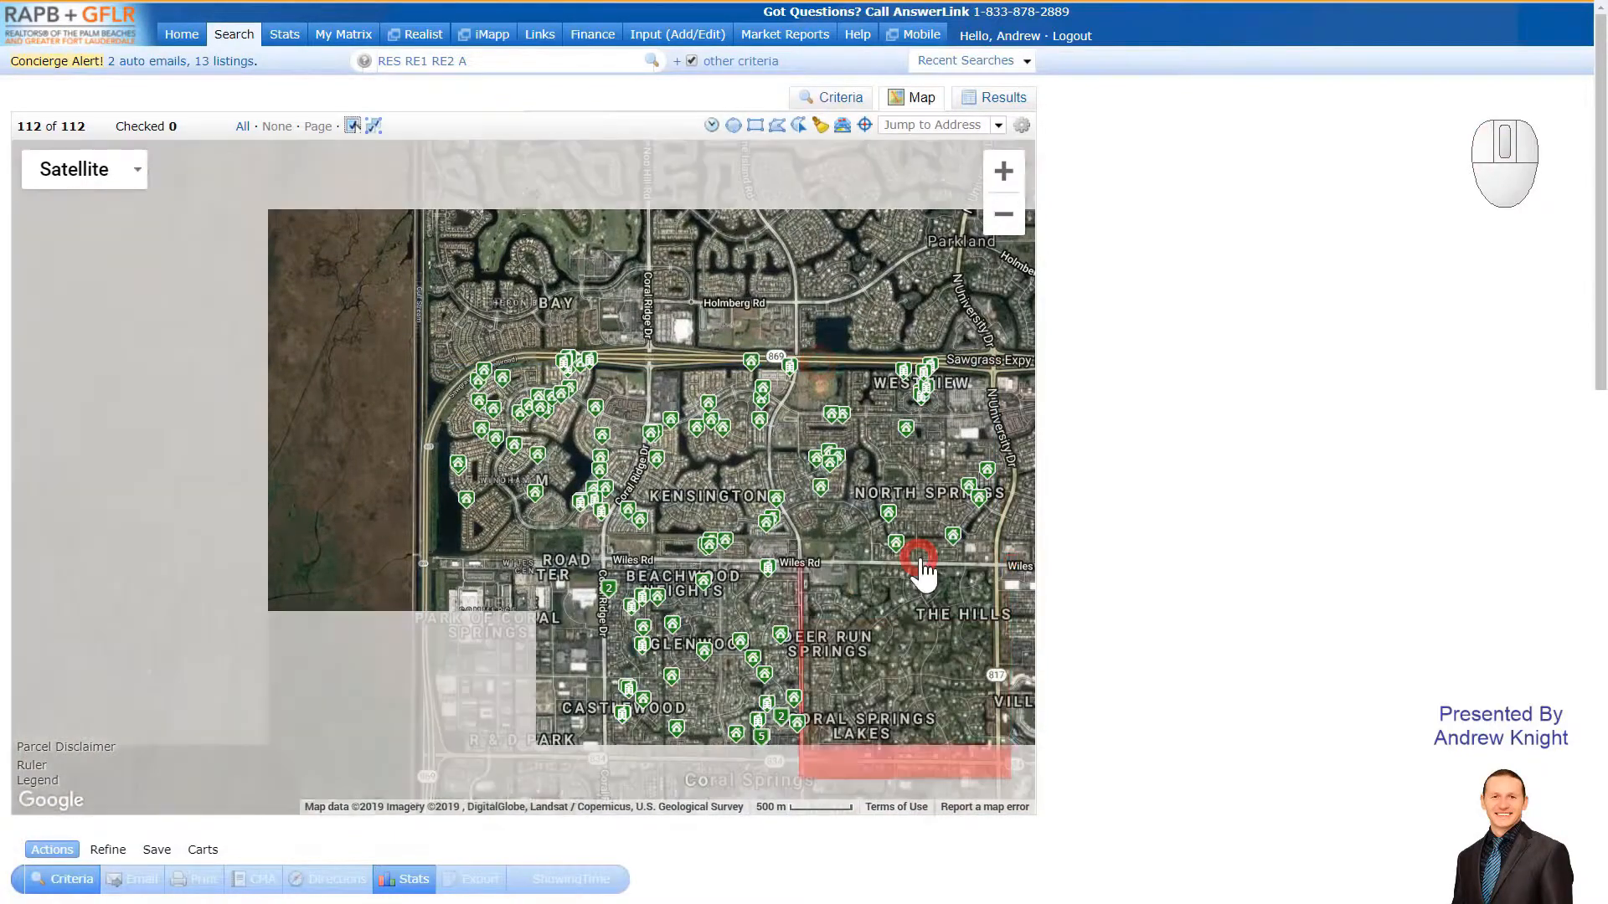
- Draw a circular search area centred on the large complex beside NW 136th Ave, reaching just east of Hiatus Rd
drag(705, 742, 779, 328)
drag(676, 584, 553, 263)
drag(585, 592, 521, 379)
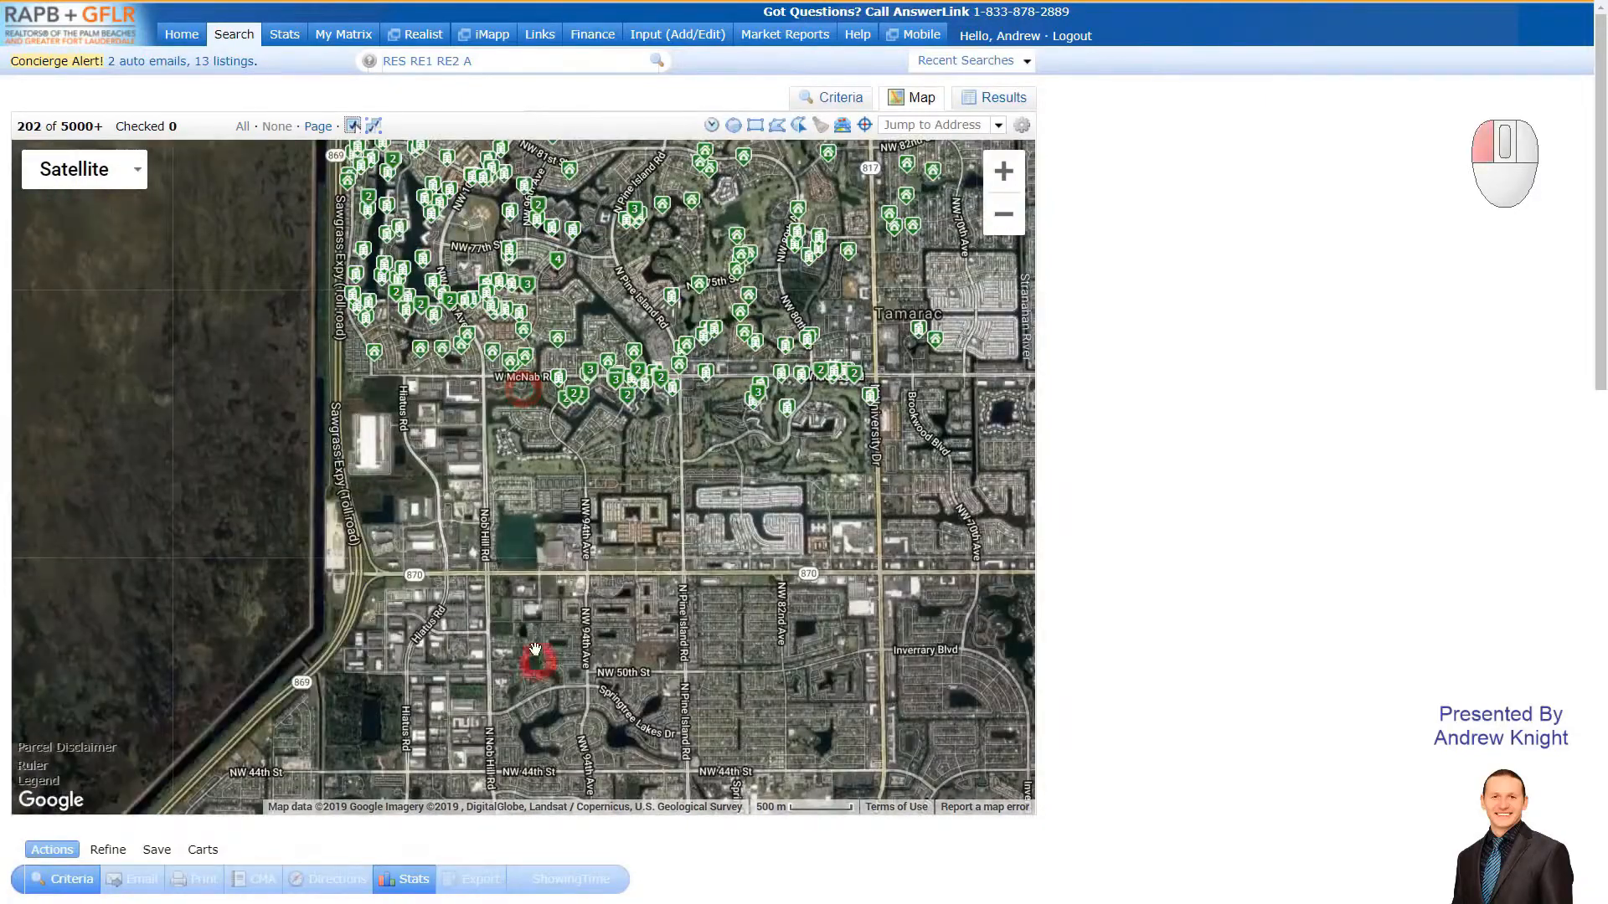
drag(535, 650, 541, 350)
drag(375, 655, 651, 352)
drag(662, 480, 722, 480)
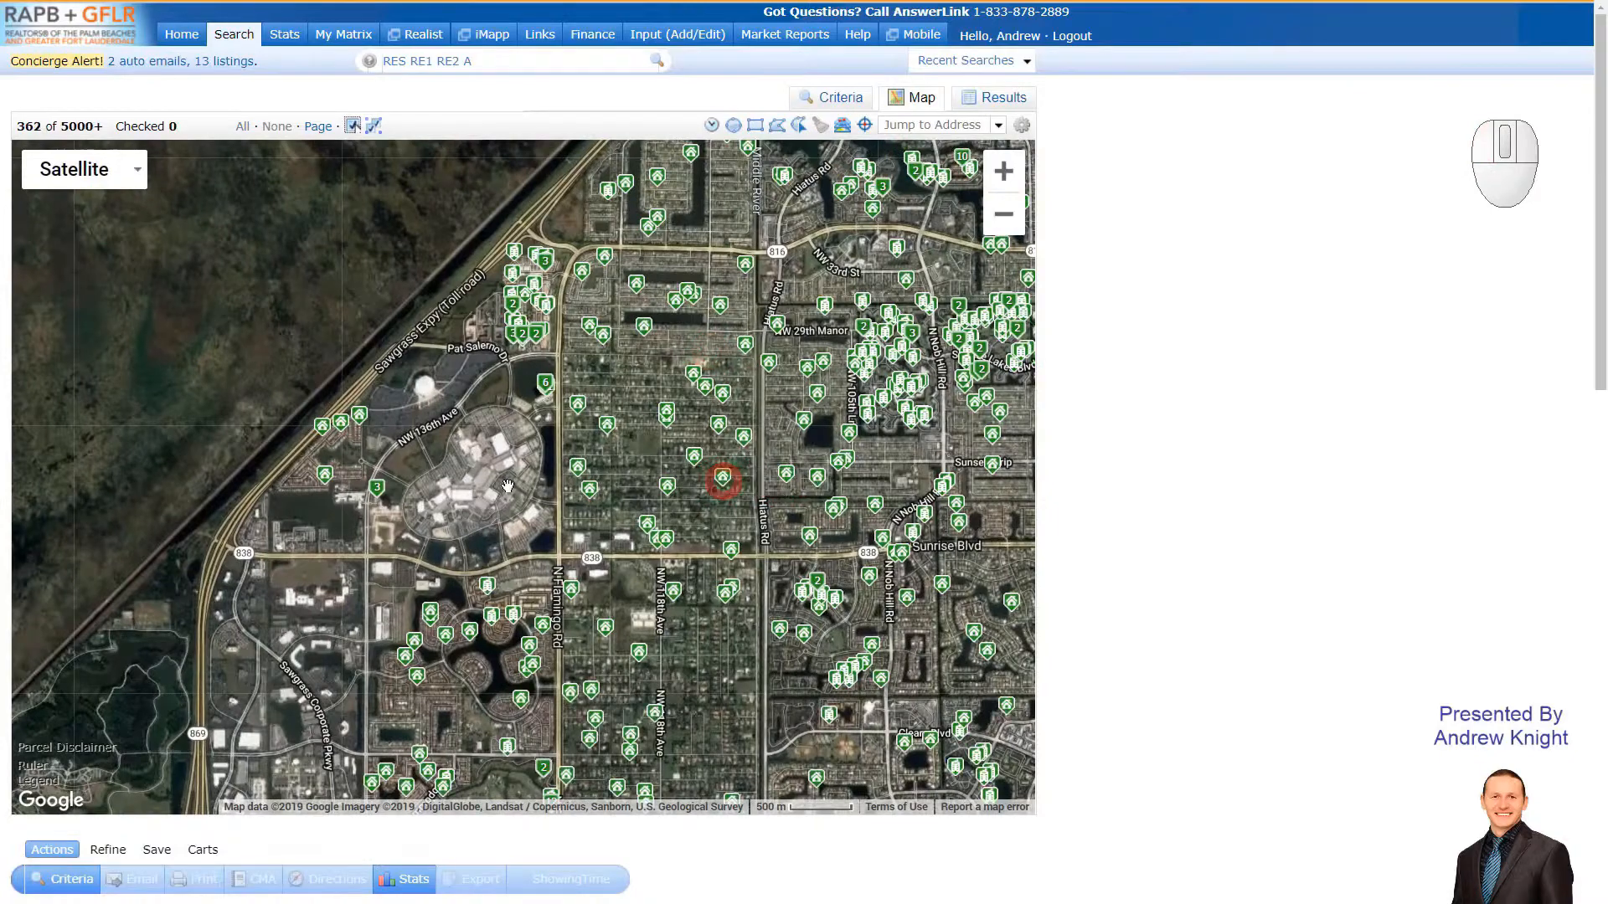
scroll(534, 406, down, 1)
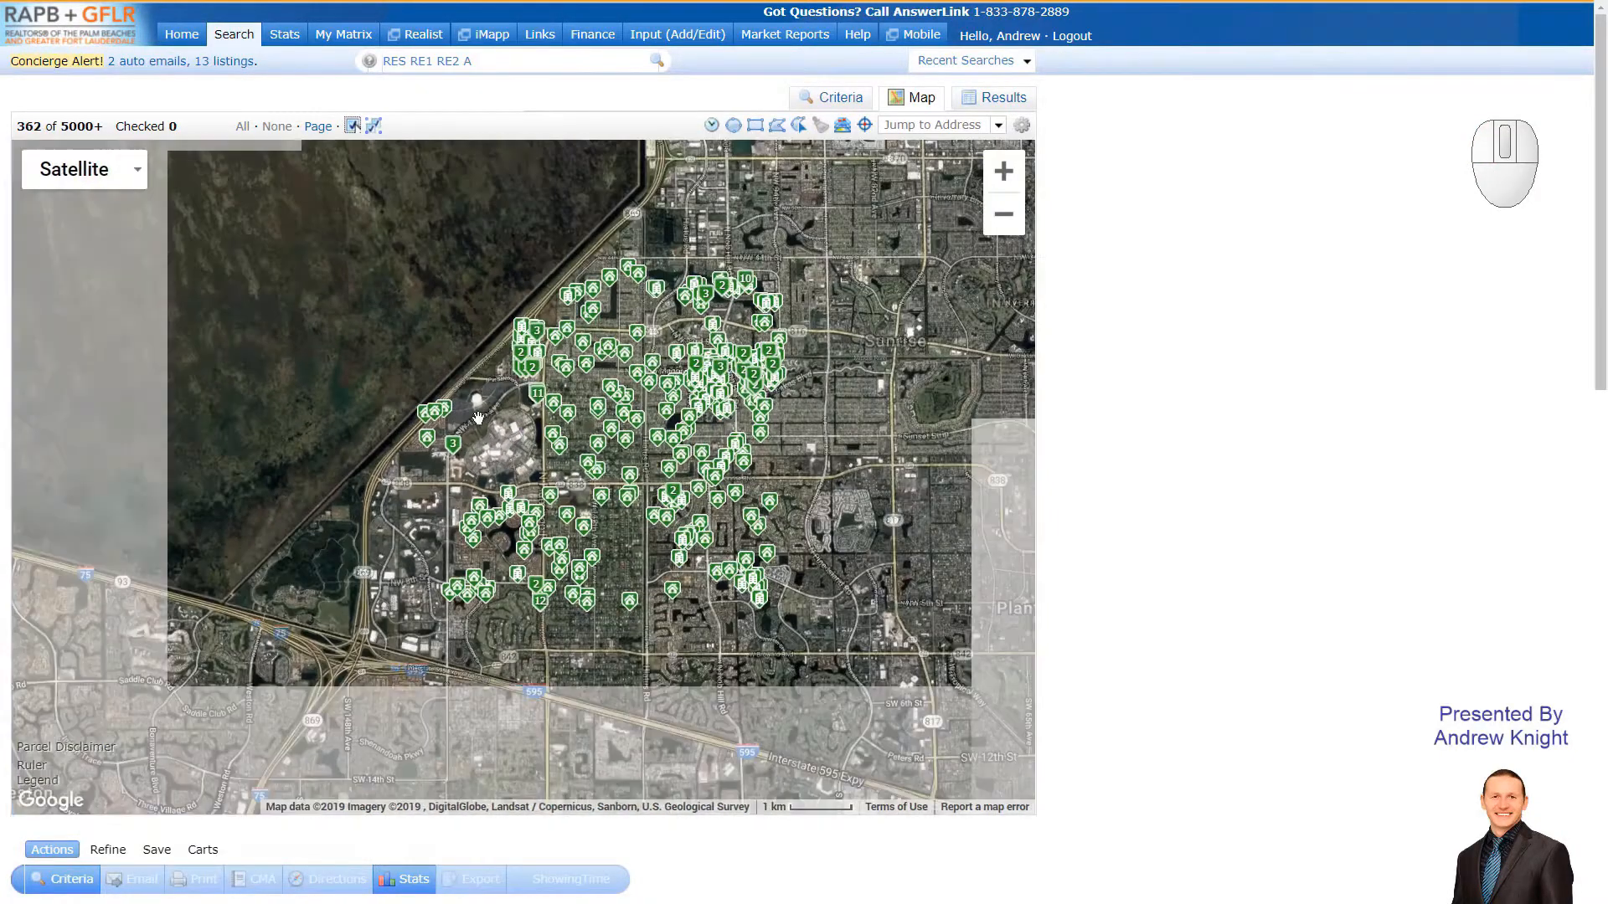
click(733, 125)
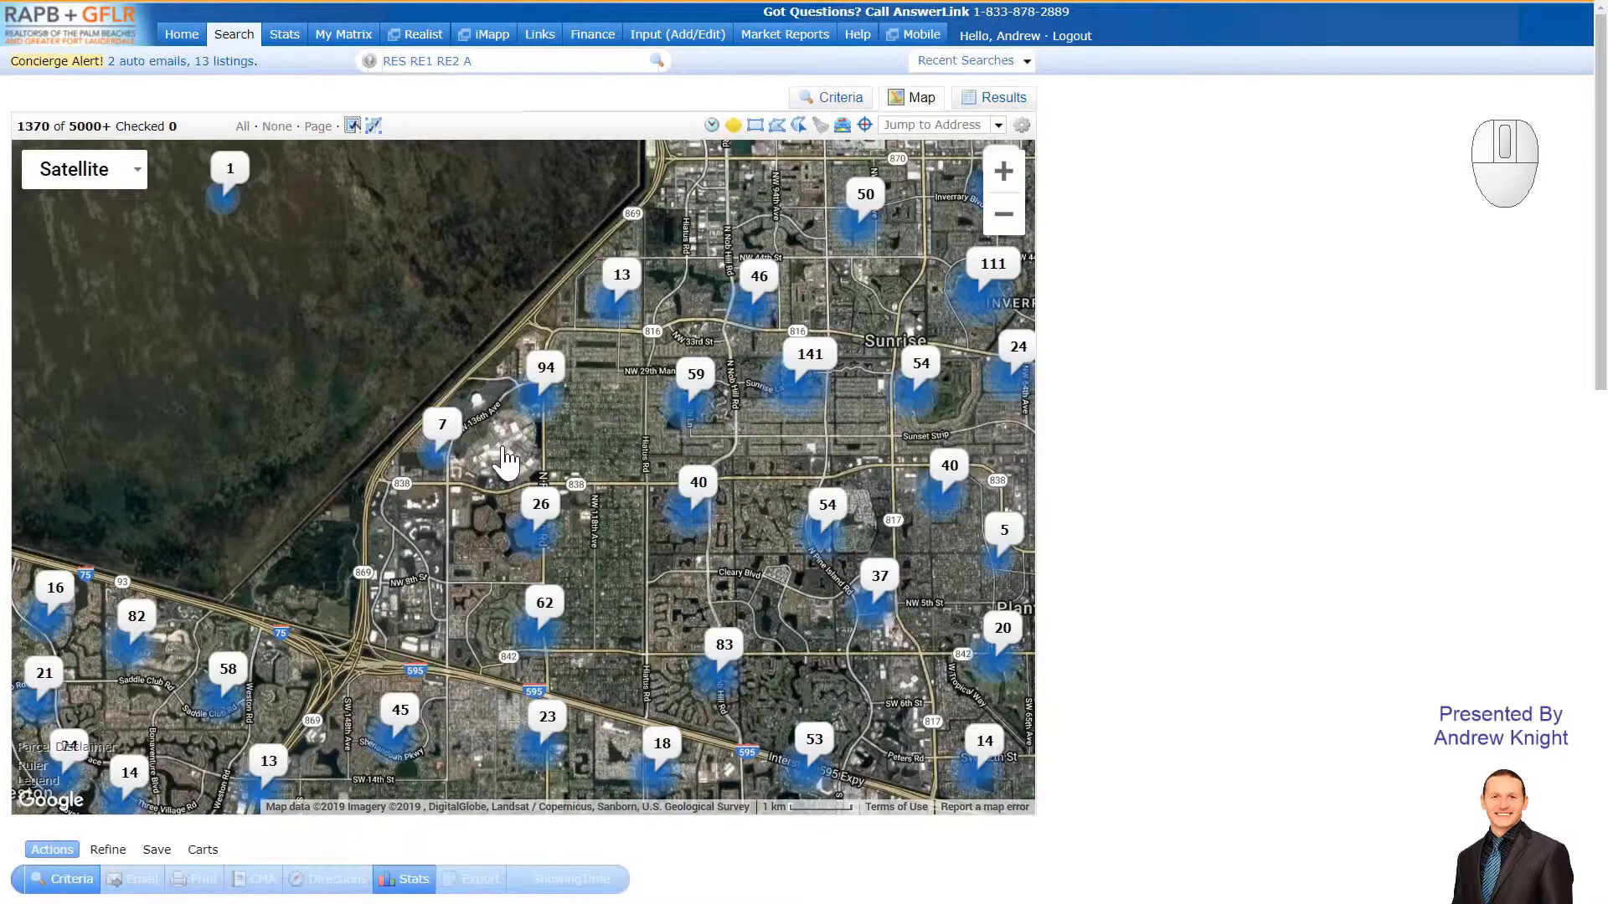
drag(504, 452, 676, 557)
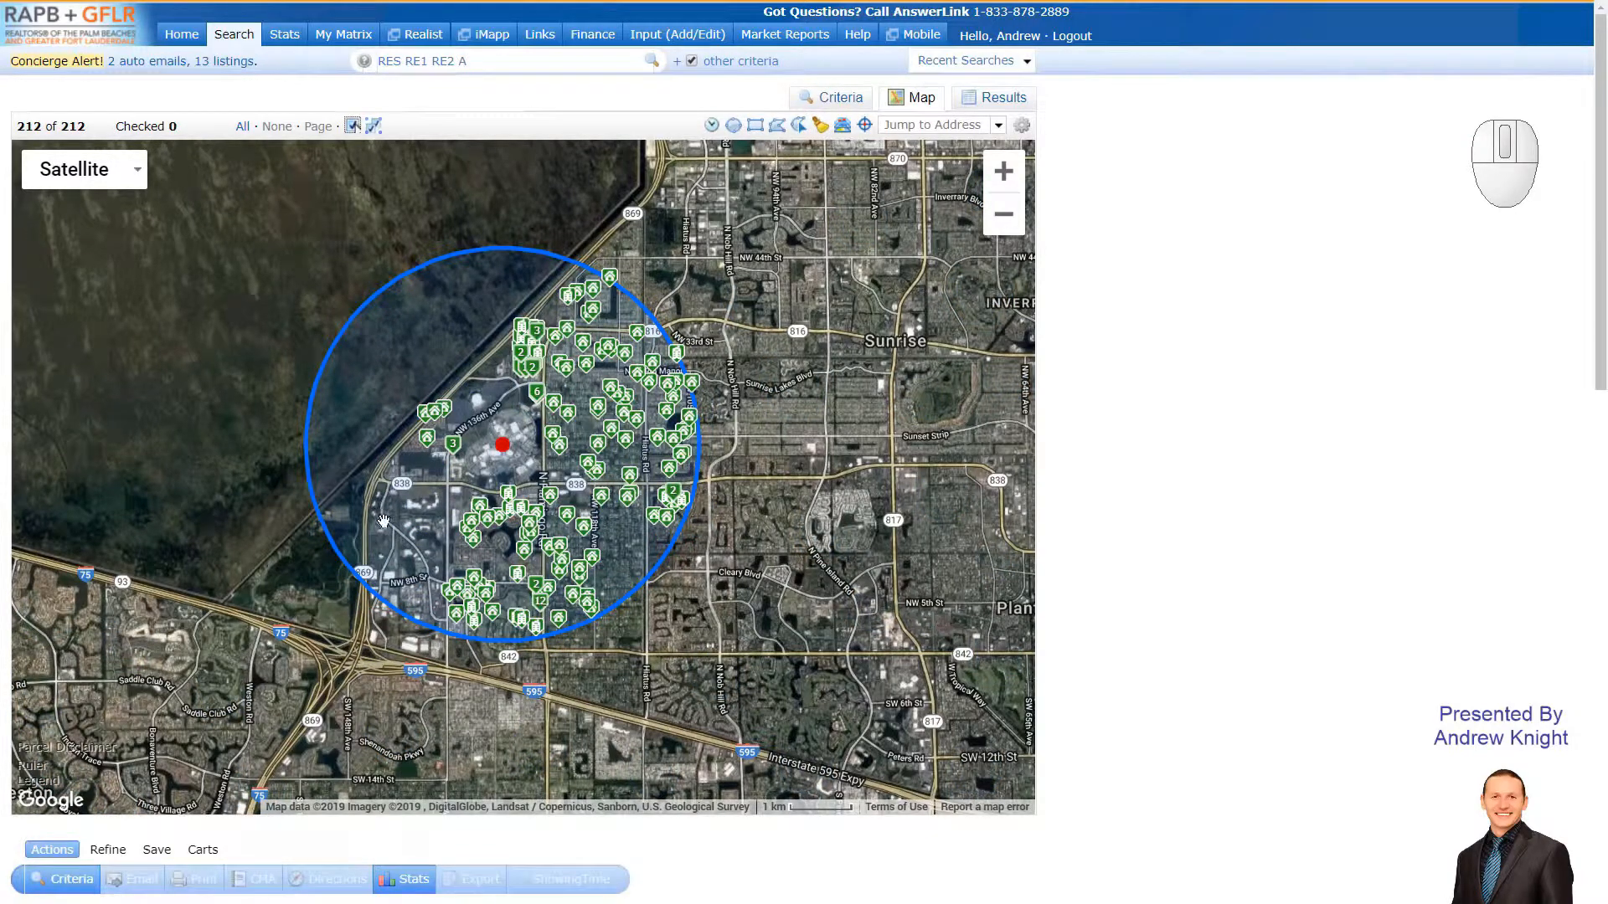
- Draw a rectangle west of Flamingo Rd over the circle's southern edge, reaching down to road 842, and exclude it from the search
scroll(407, 513, up, 1)
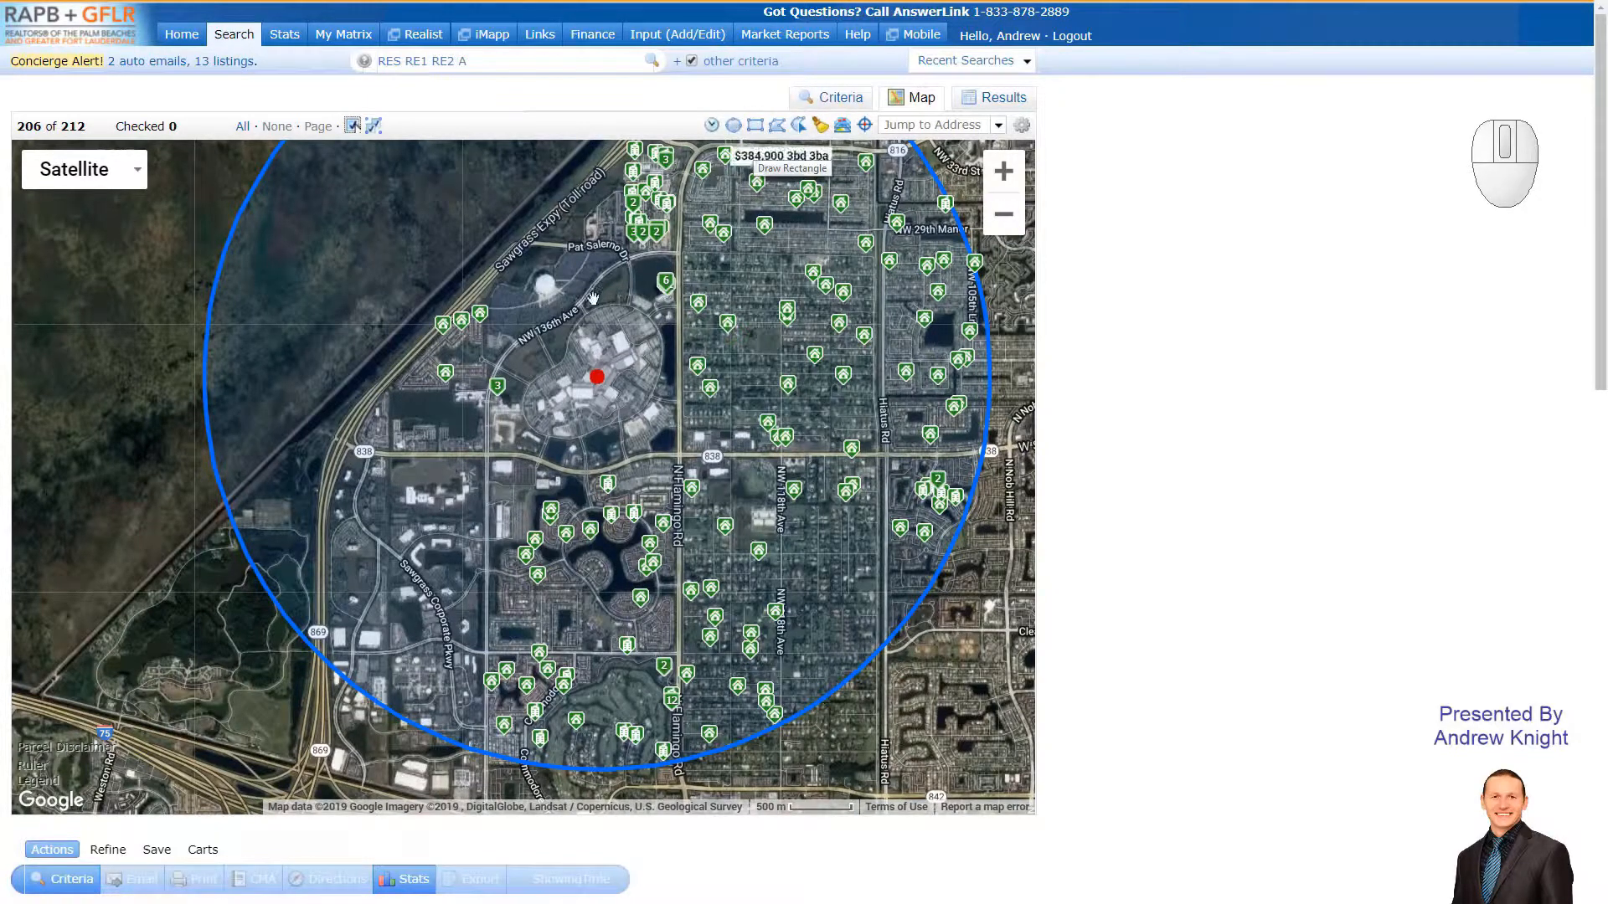
drag(509, 632, 416, 529)
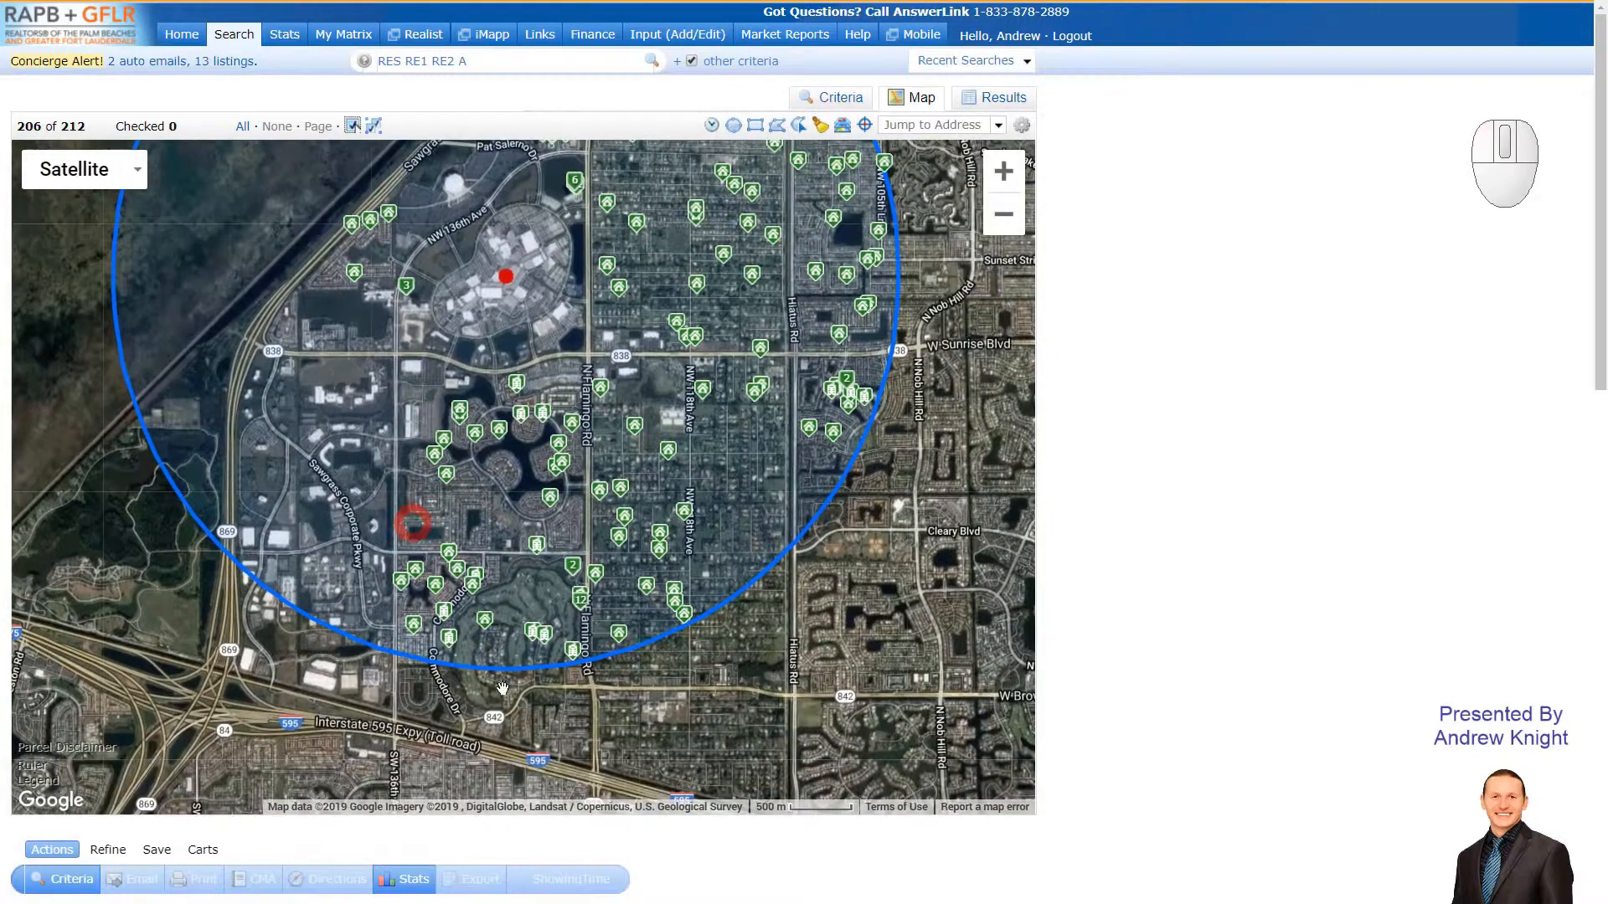
click(755, 125)
drag(394, 694, 590, 555)
click(590, 556)
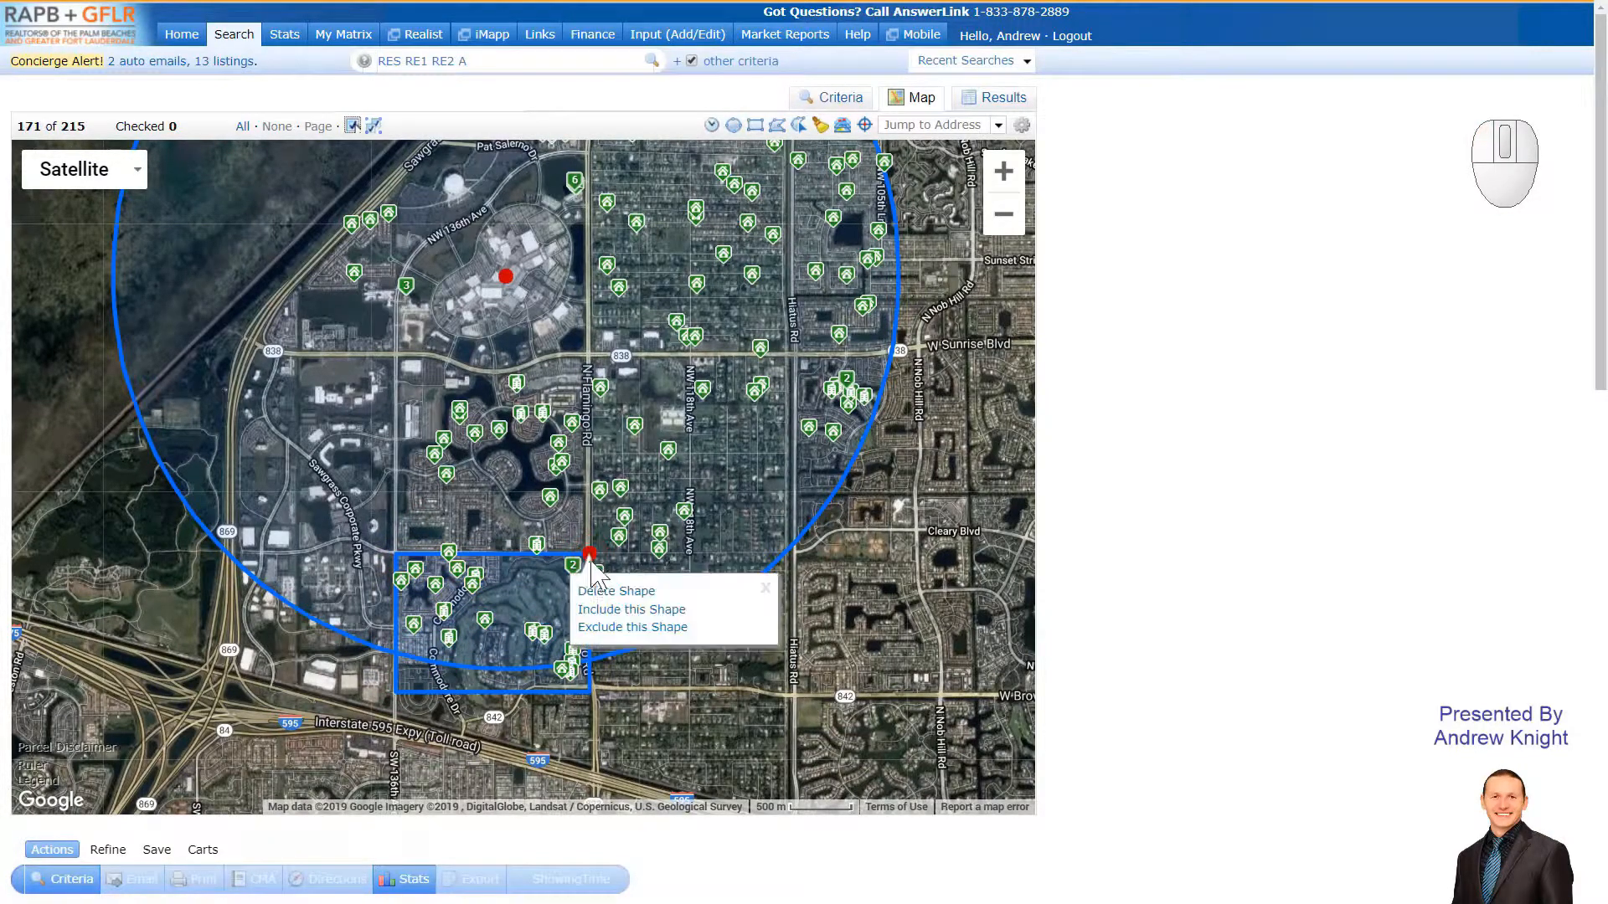
click(605, 627)
- Draw a polygon around the housing between Sawgrass Expy, Flamingo Rd and Pat Salerno Dr, and exclude it from the search
drag(909, 549, 787, 697)
drag(907, 387, 914, 528)
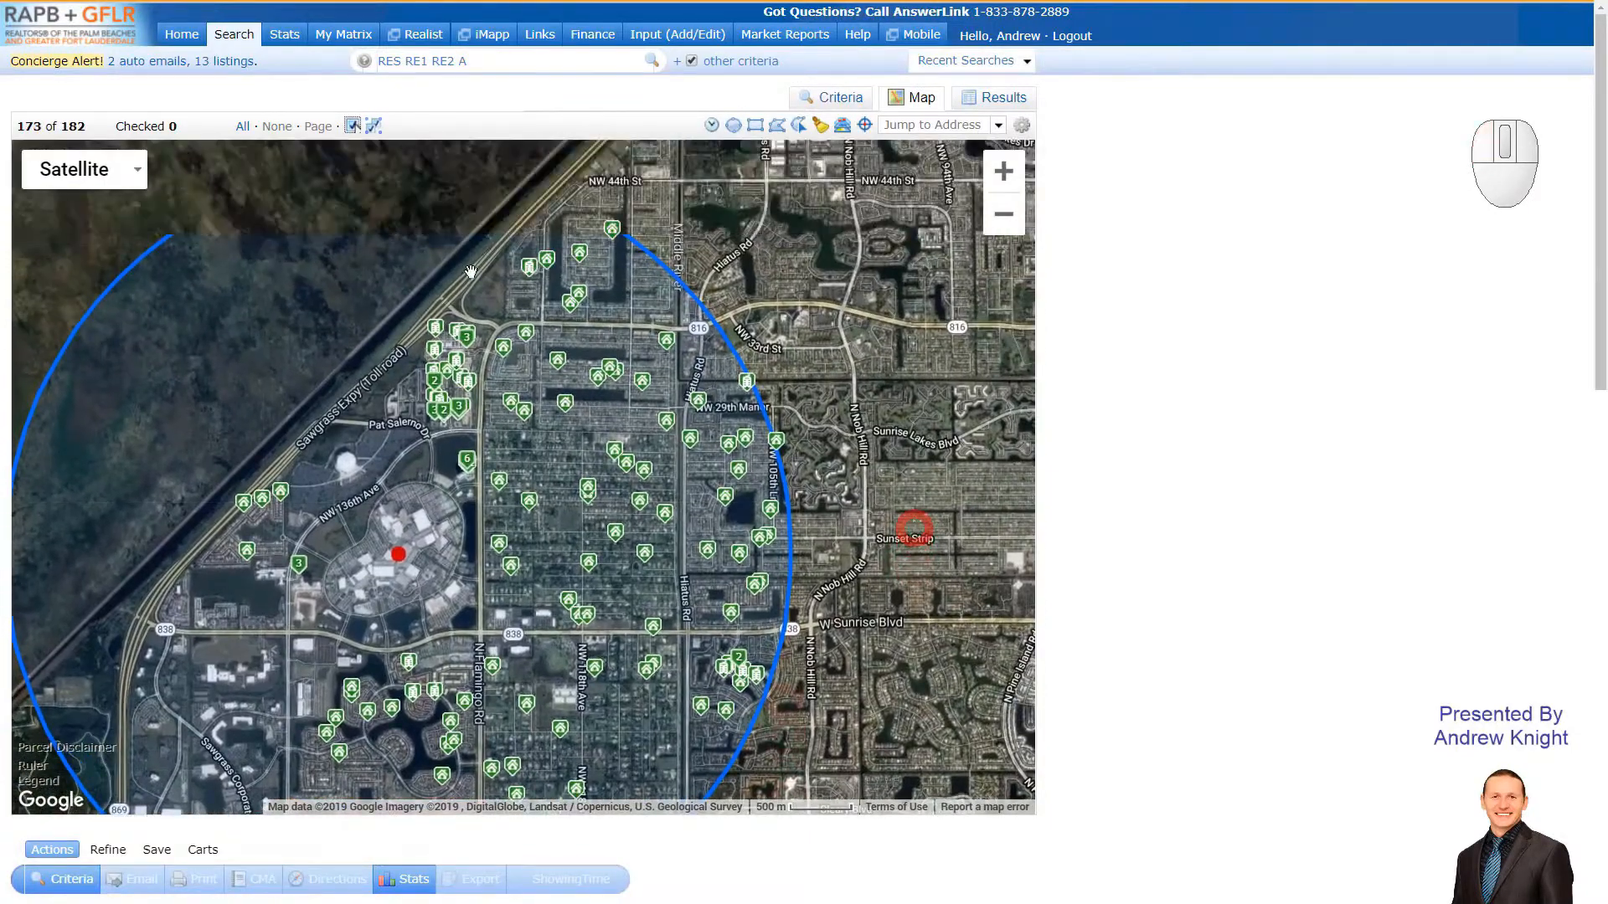
click(776, 124)
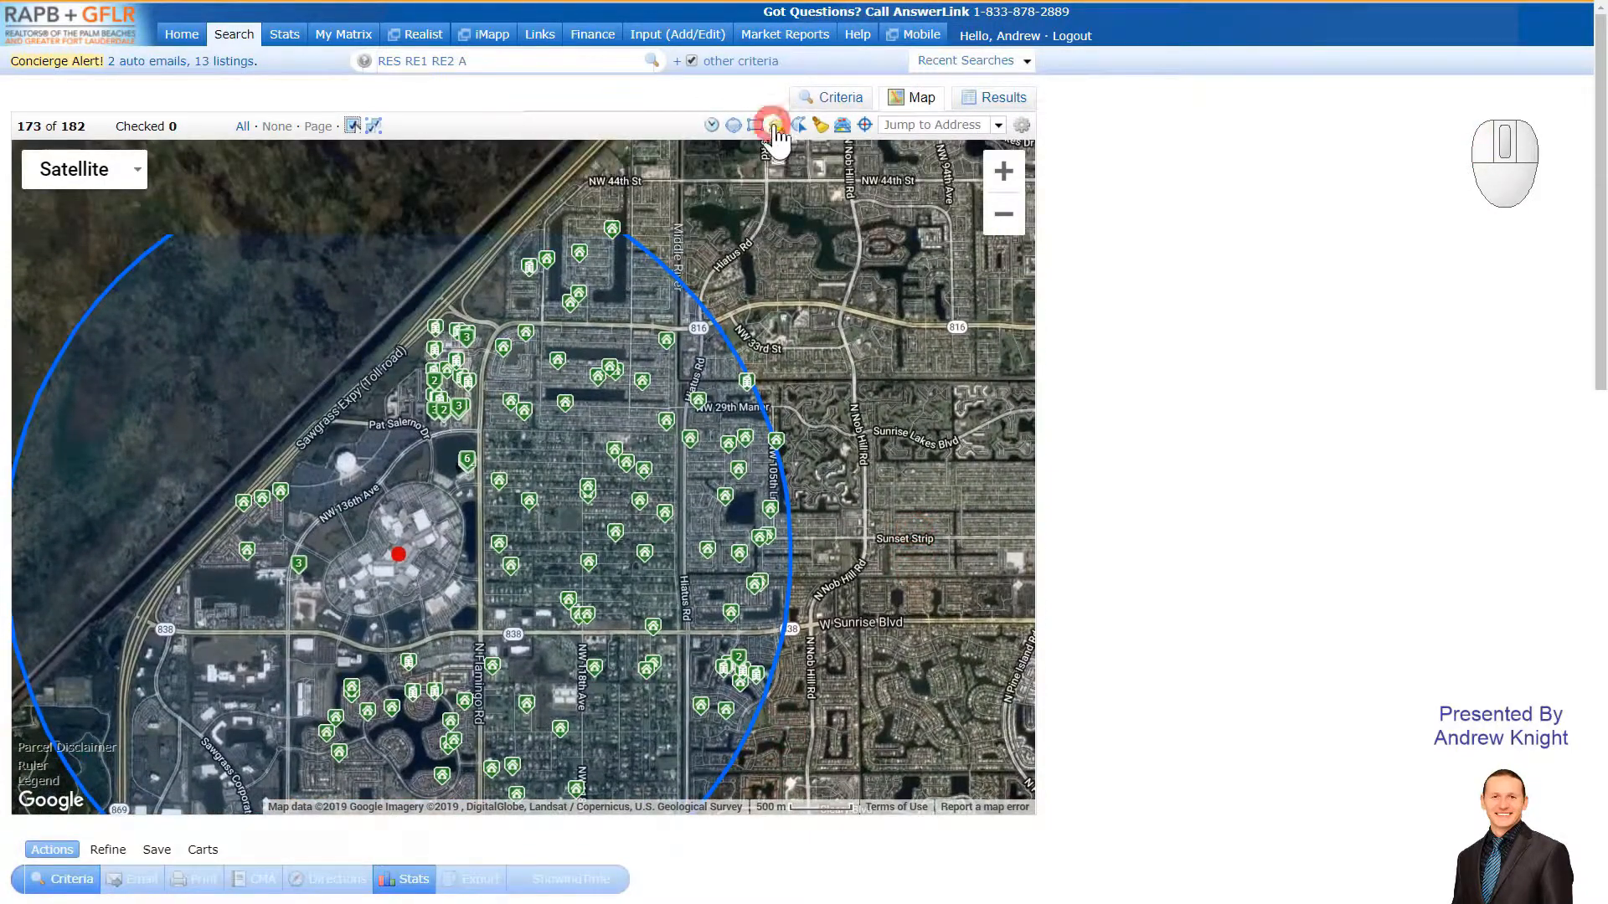
click(499, 329)
click(485, 354)
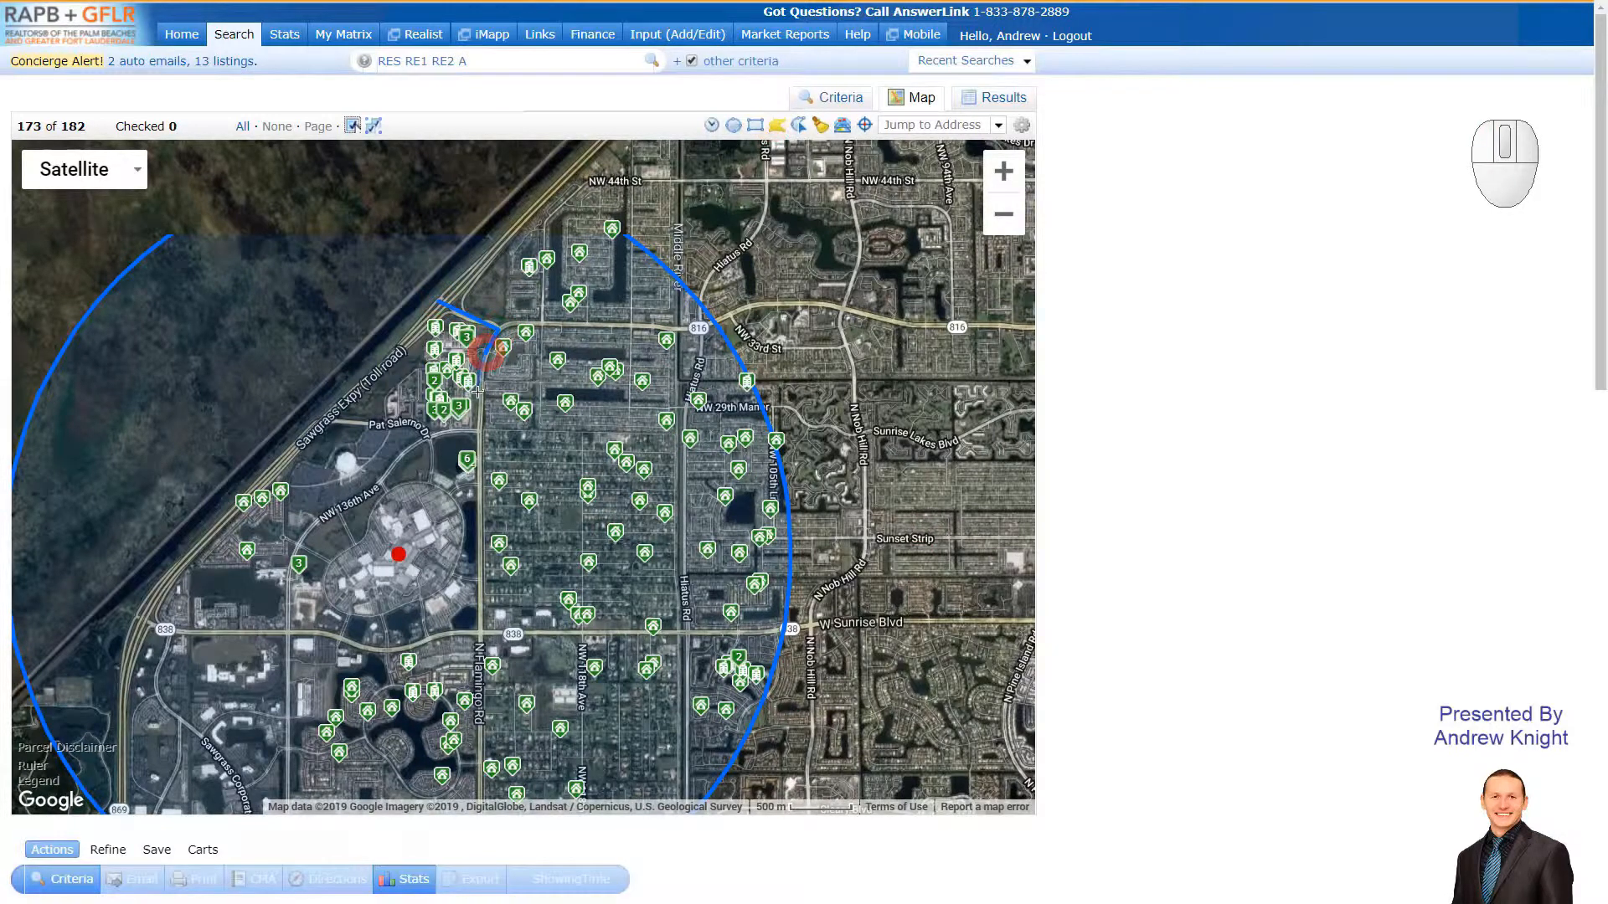
click(479, 394)
click(479, 430)
click(440, 298)
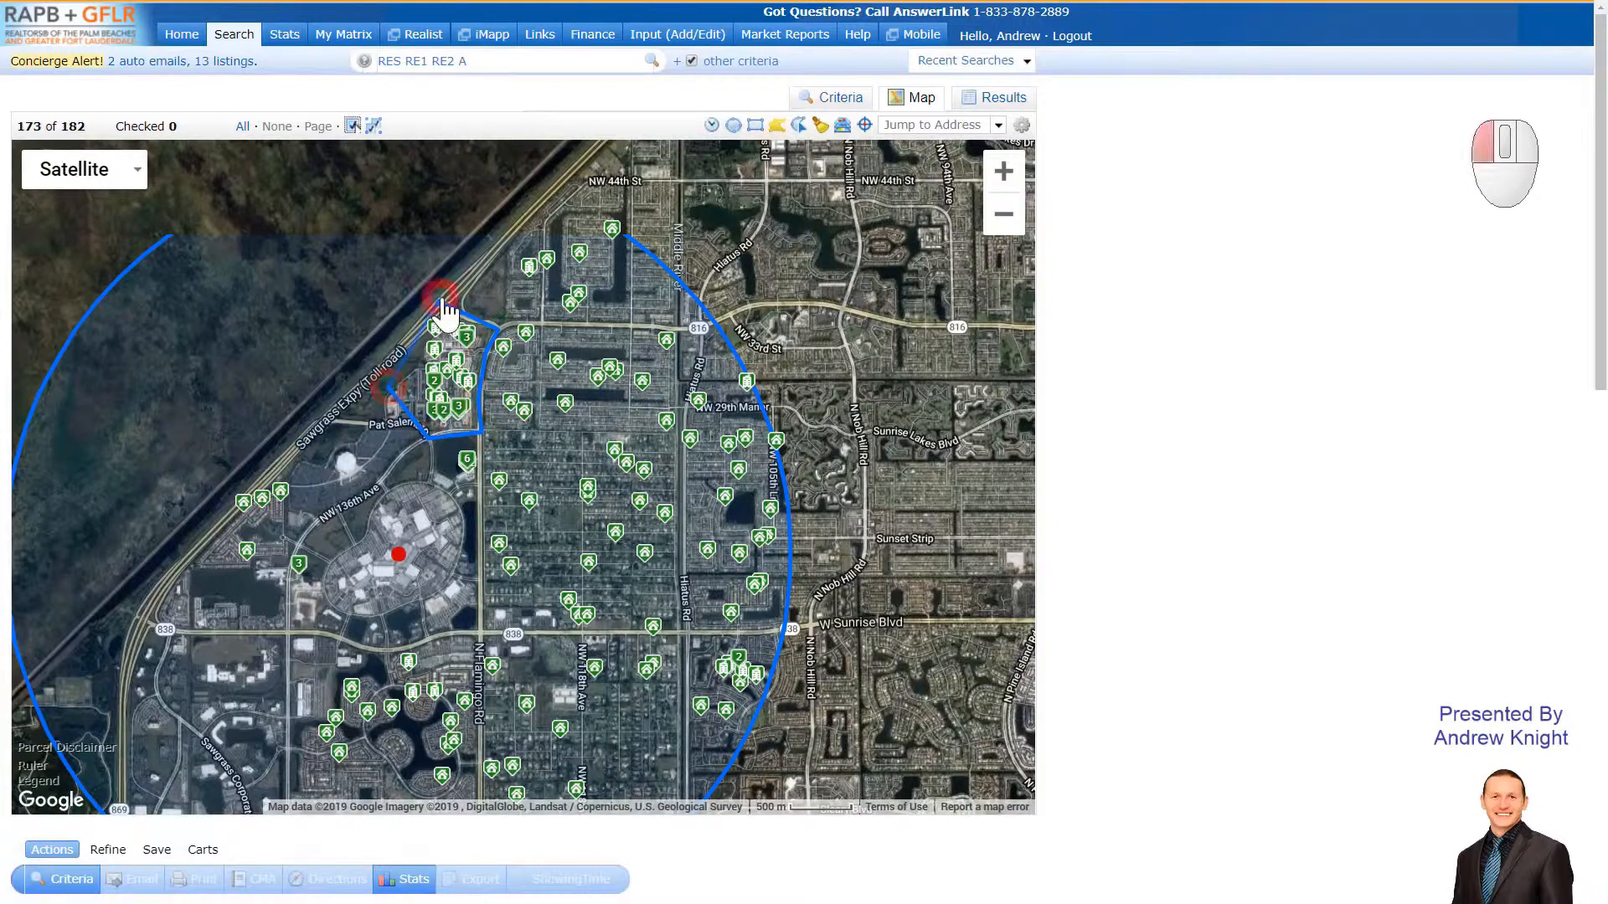
click(475, 375)
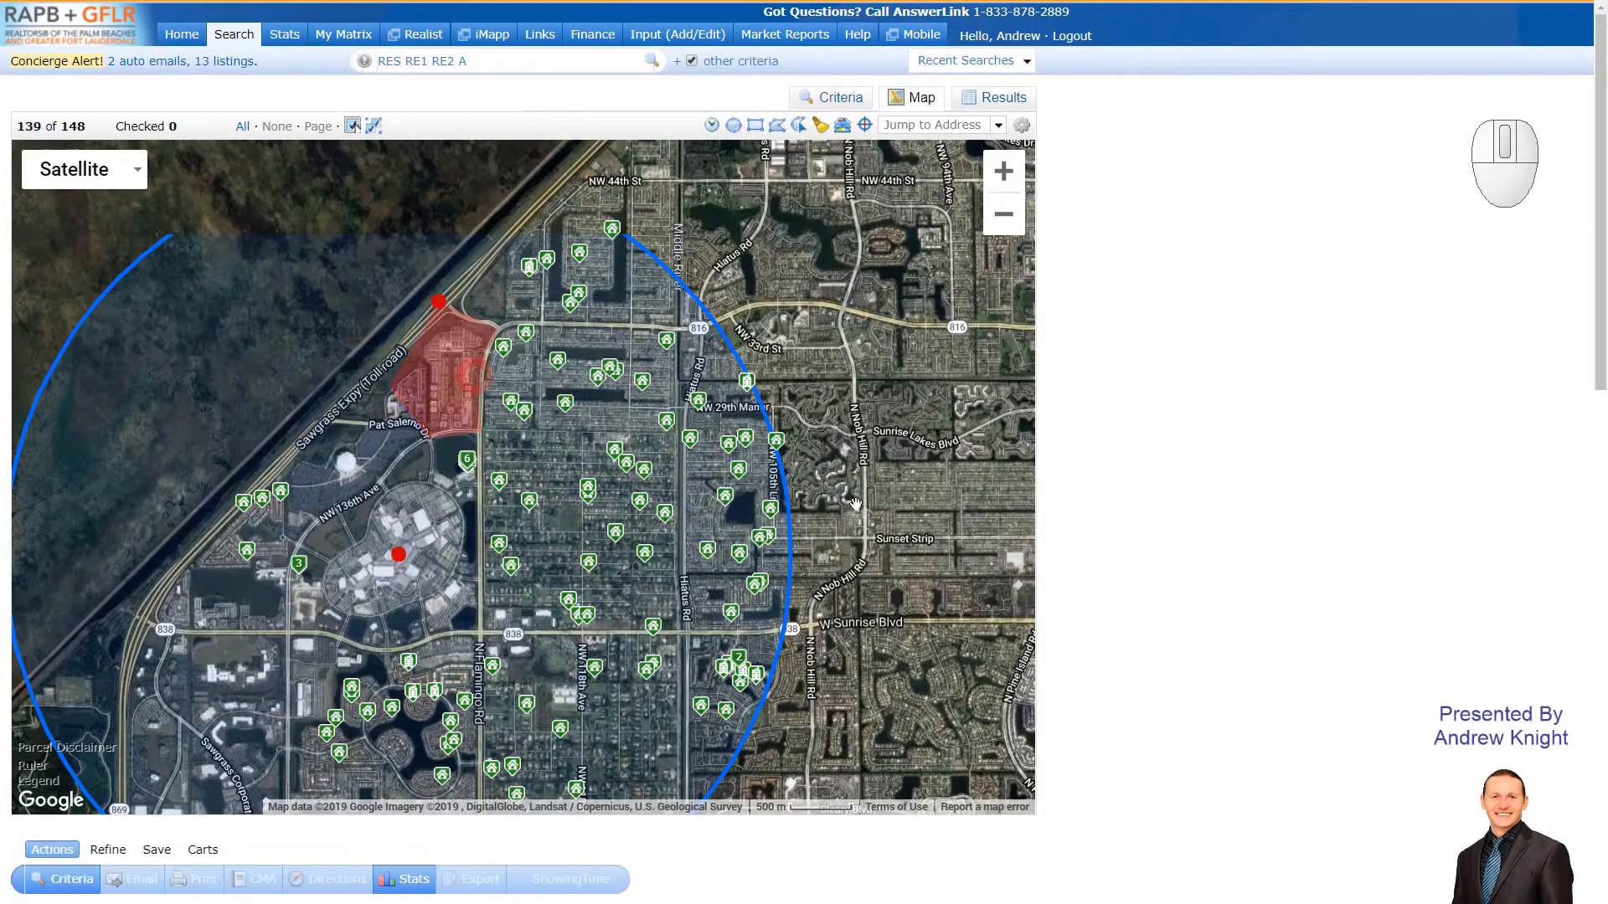
- Show the Zip boundaries over the map to view the zip code areas around the circle, and hide them again
scroll(872, 529, down, 1)
drag(866, 657, 718, 600)
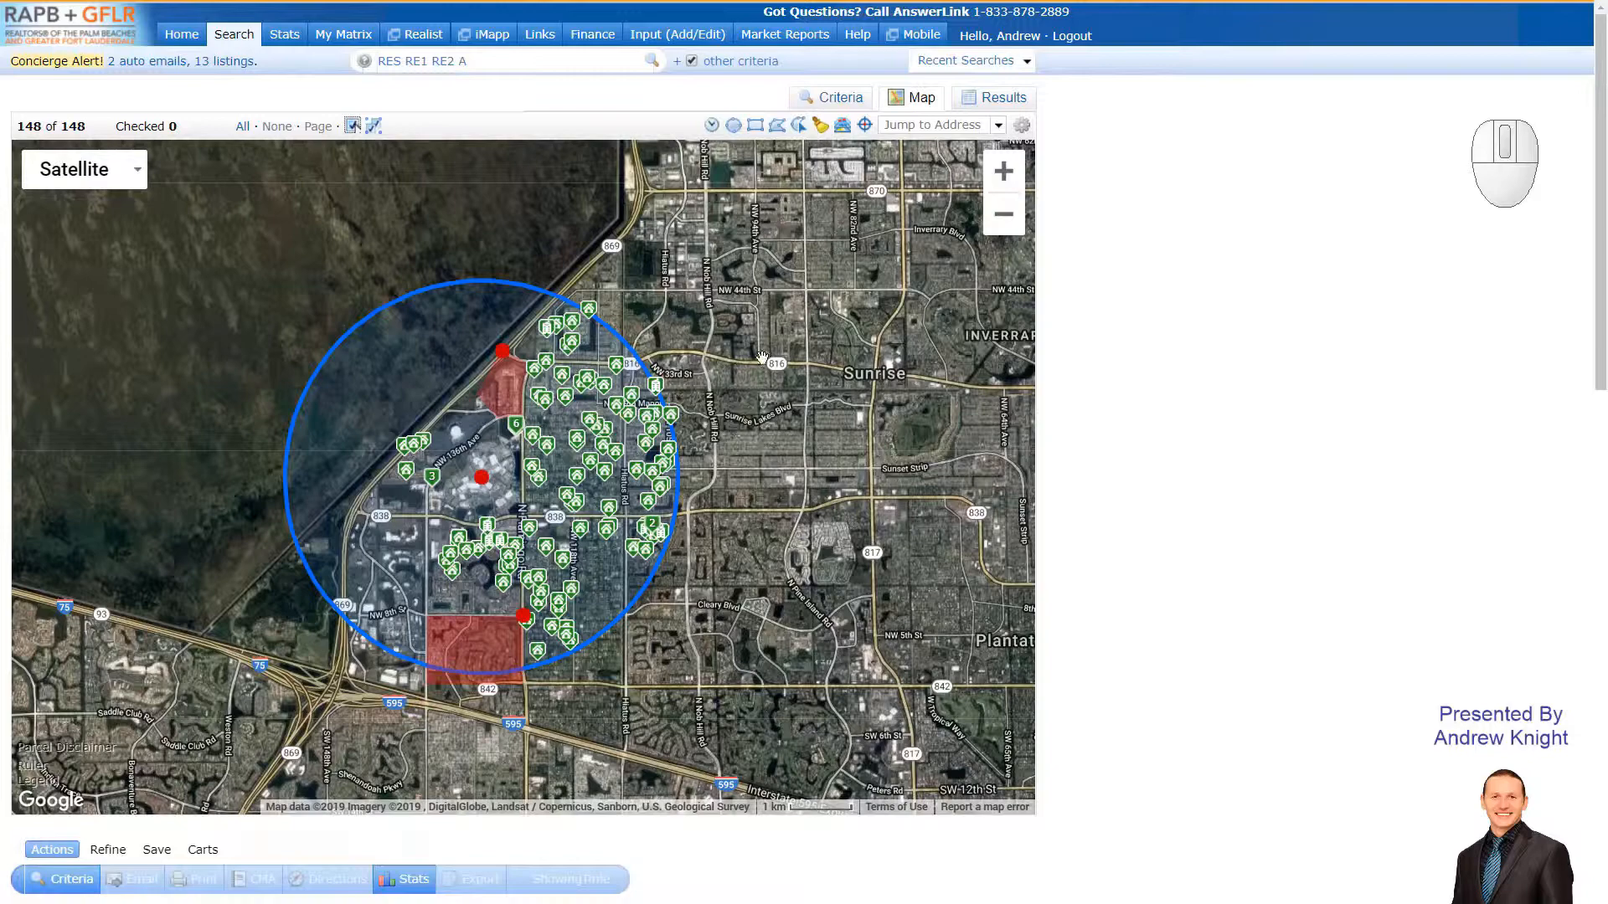
drag(750, 674, 795, 623)
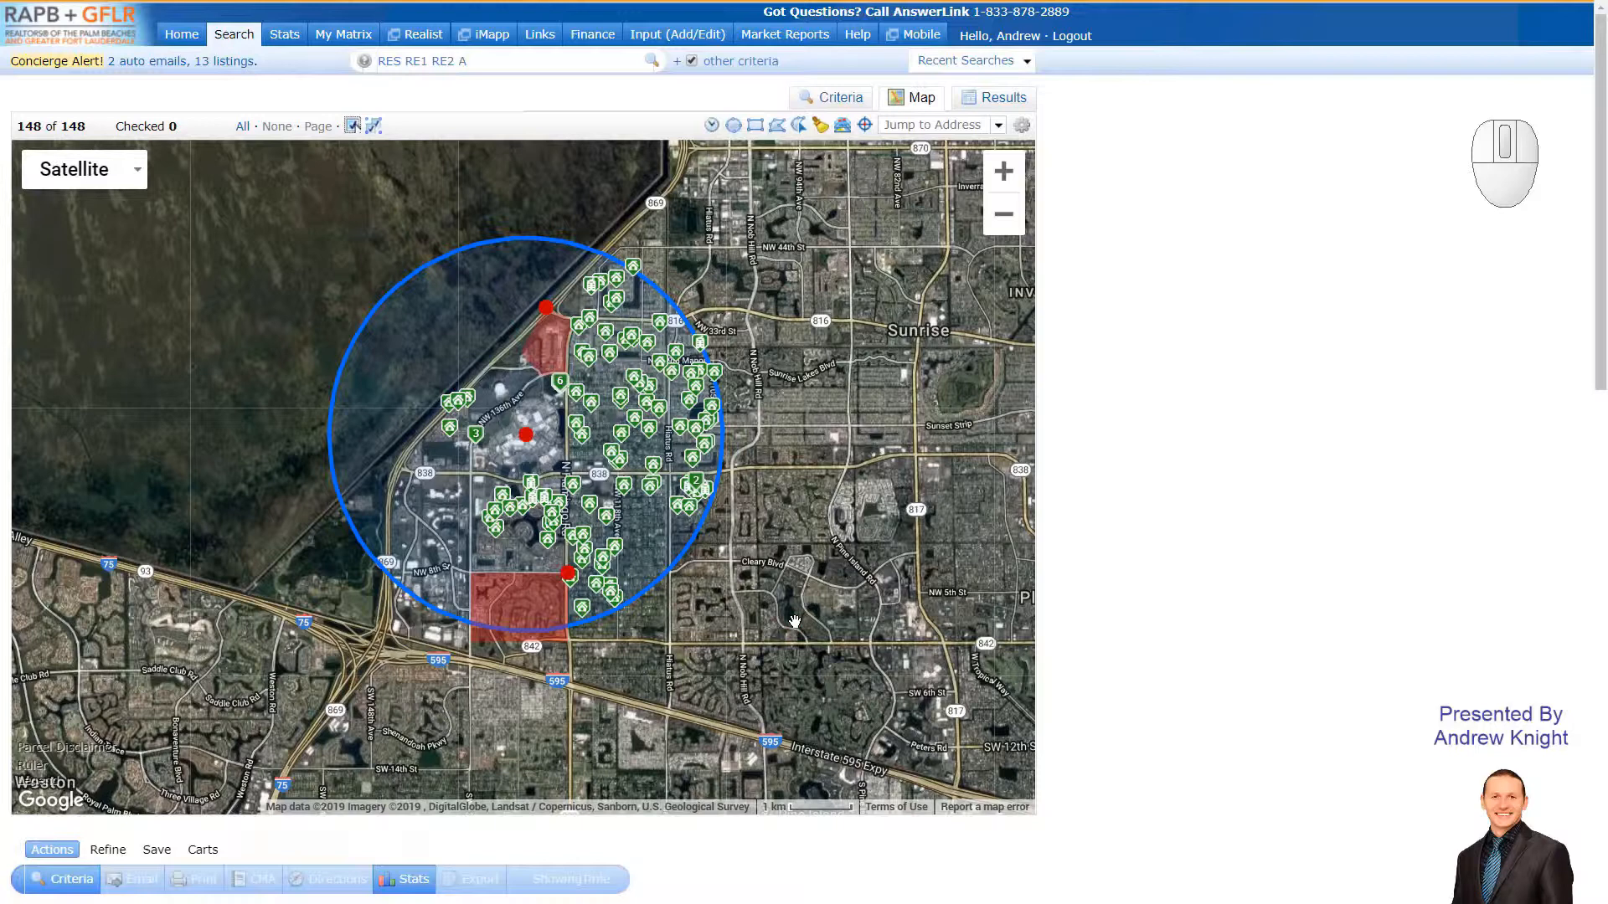
click(526, 433)
click(842, 126)
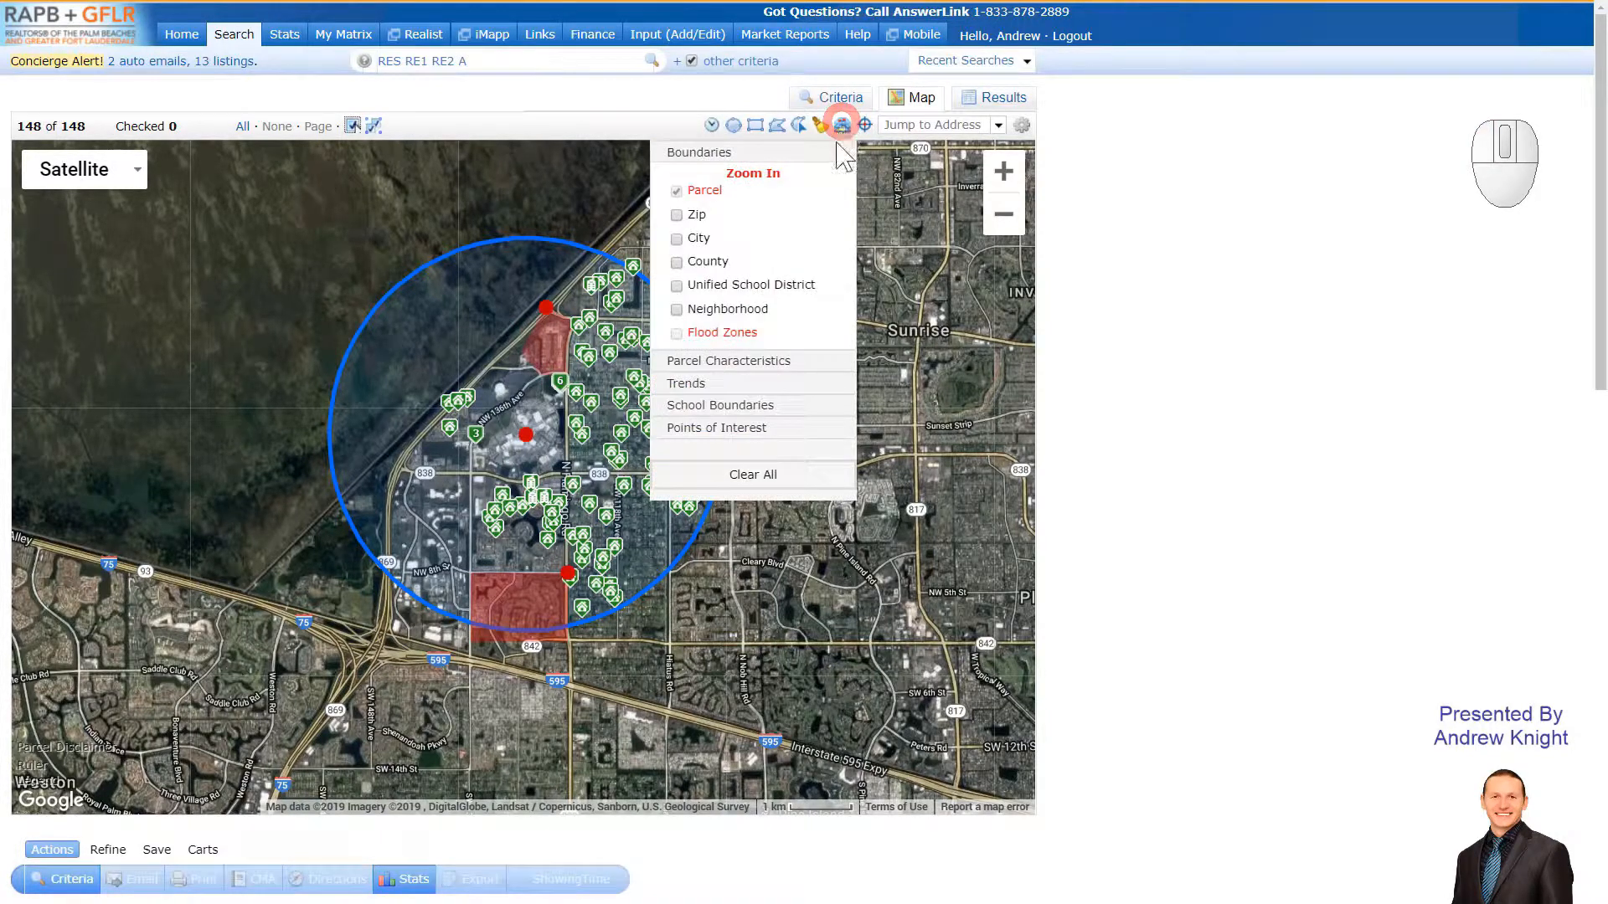
click(677, 215)
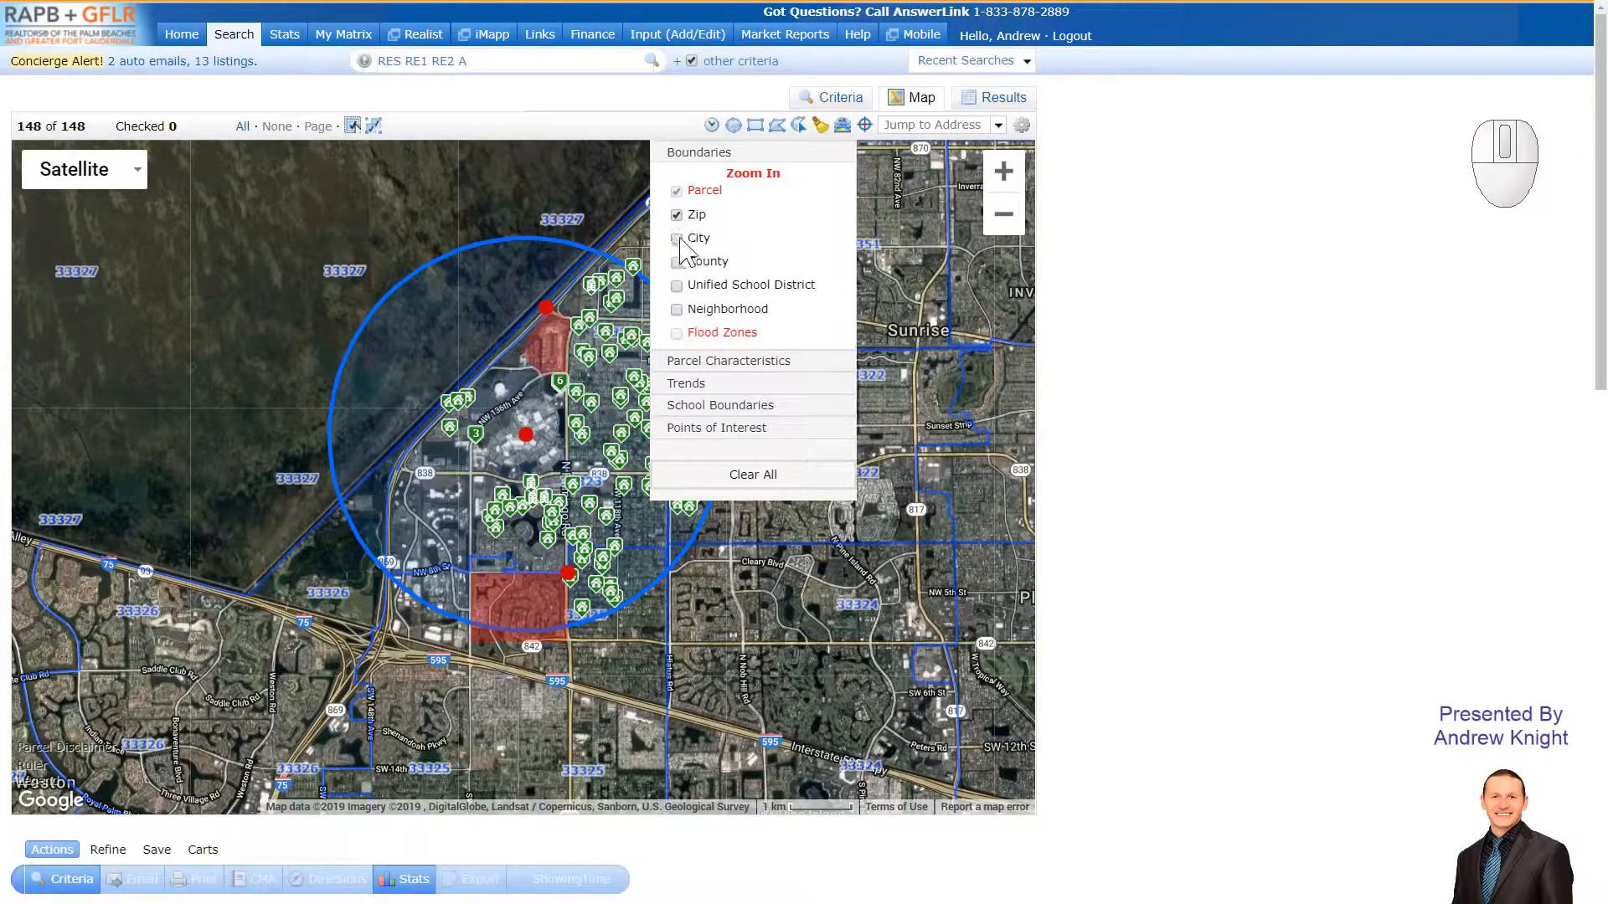
click(842, 125)
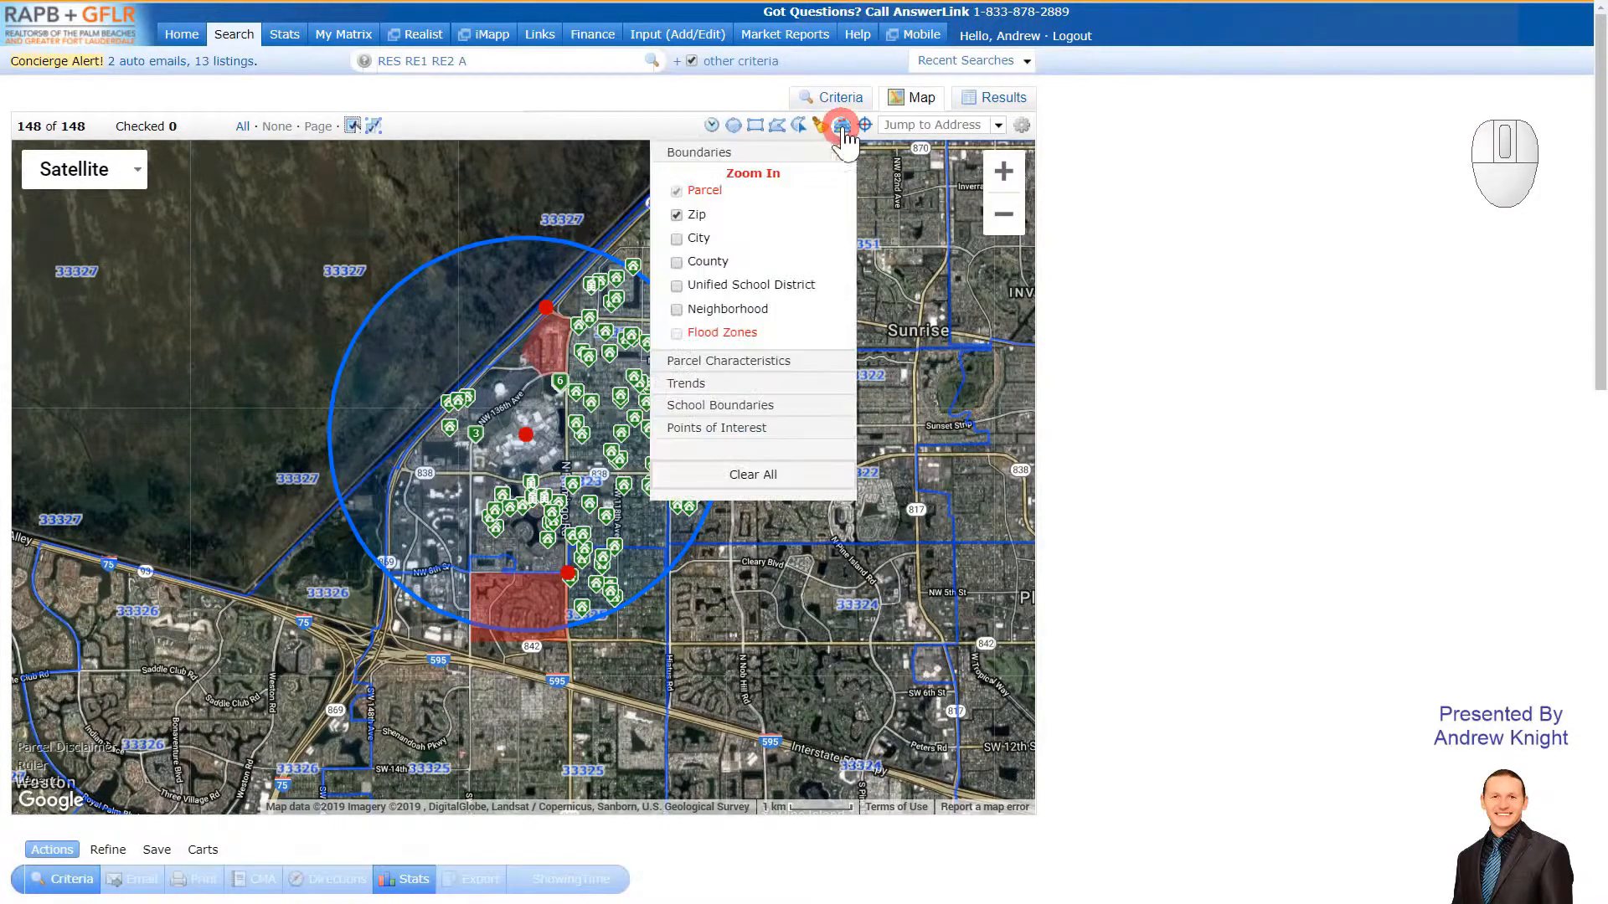
click(677, 216)
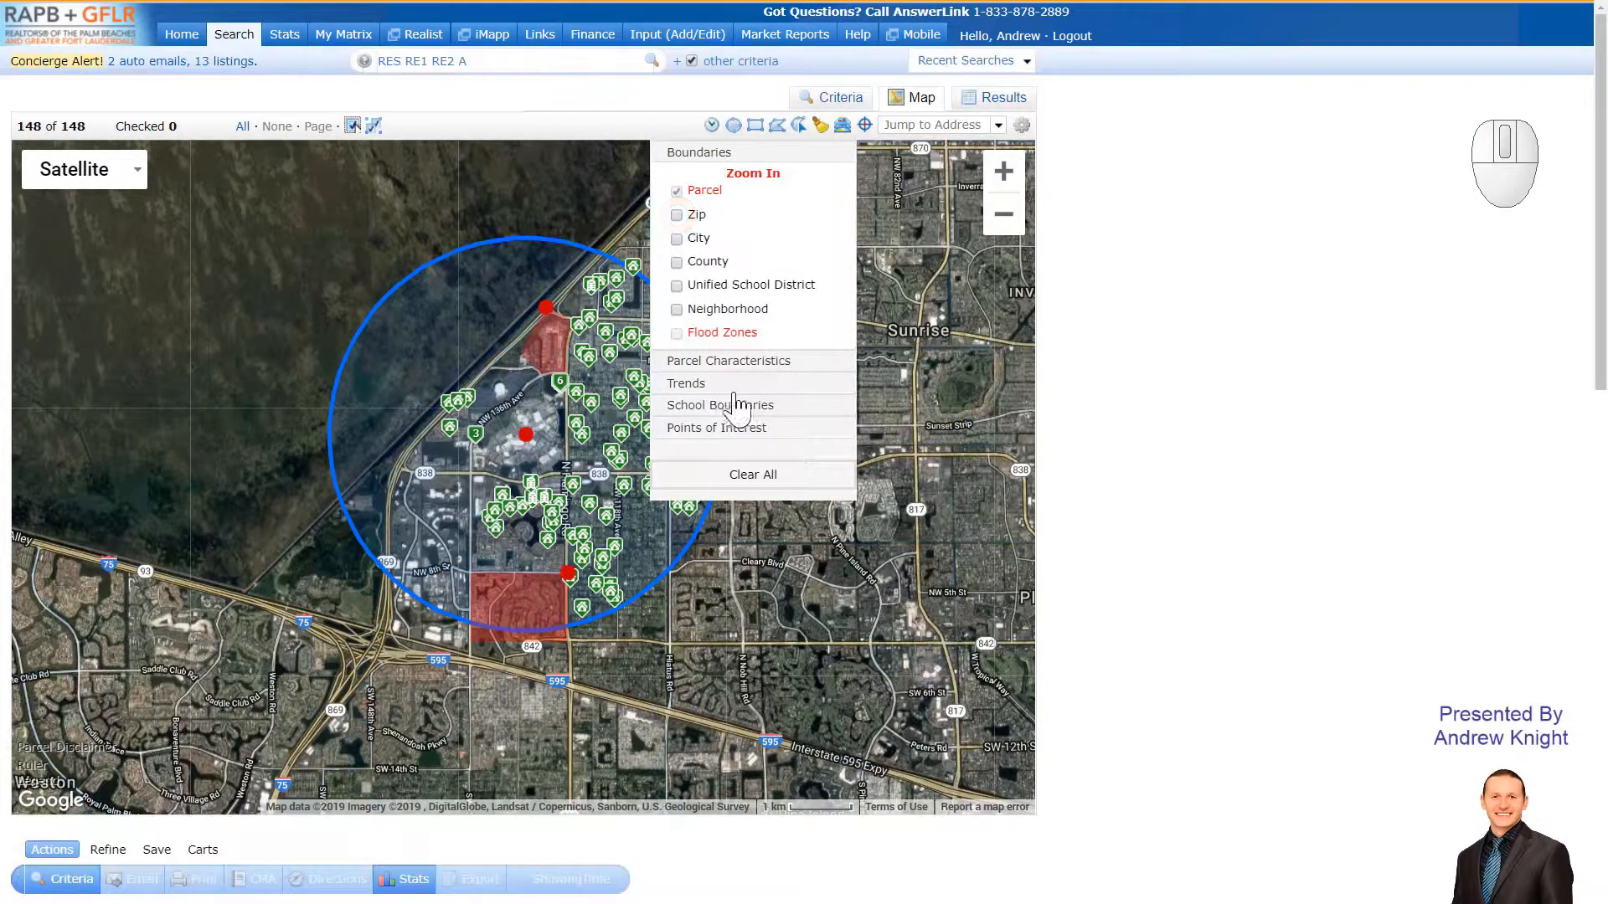
click(962, 402)
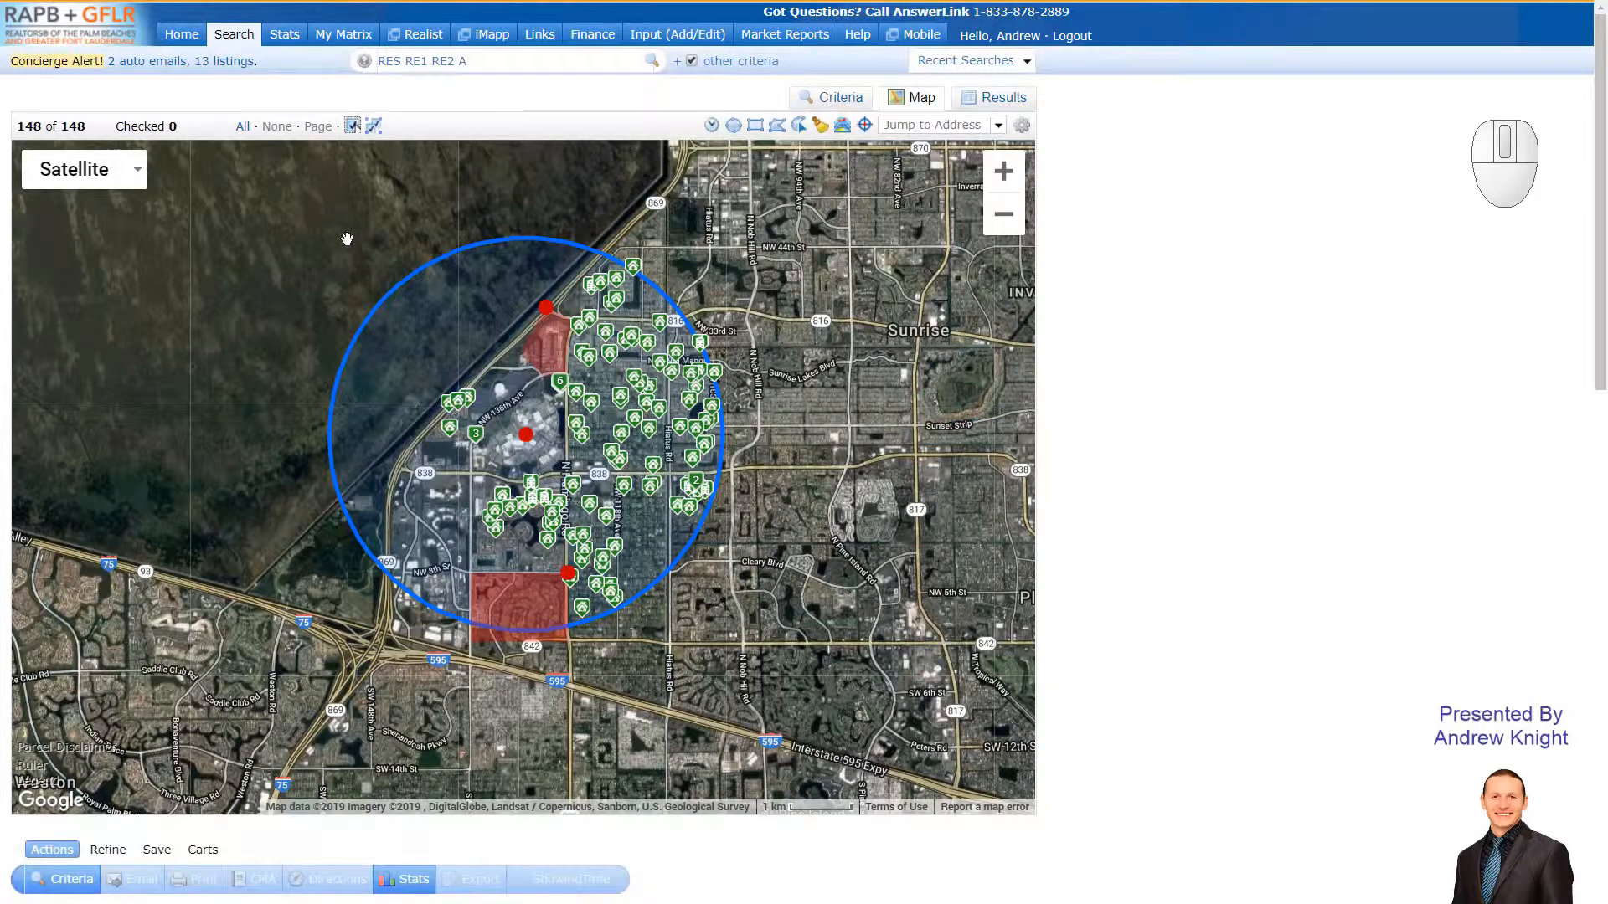
- Limit the Current Price criterion to 200-400 (thousands) and list the matching properties
click(835, 105)
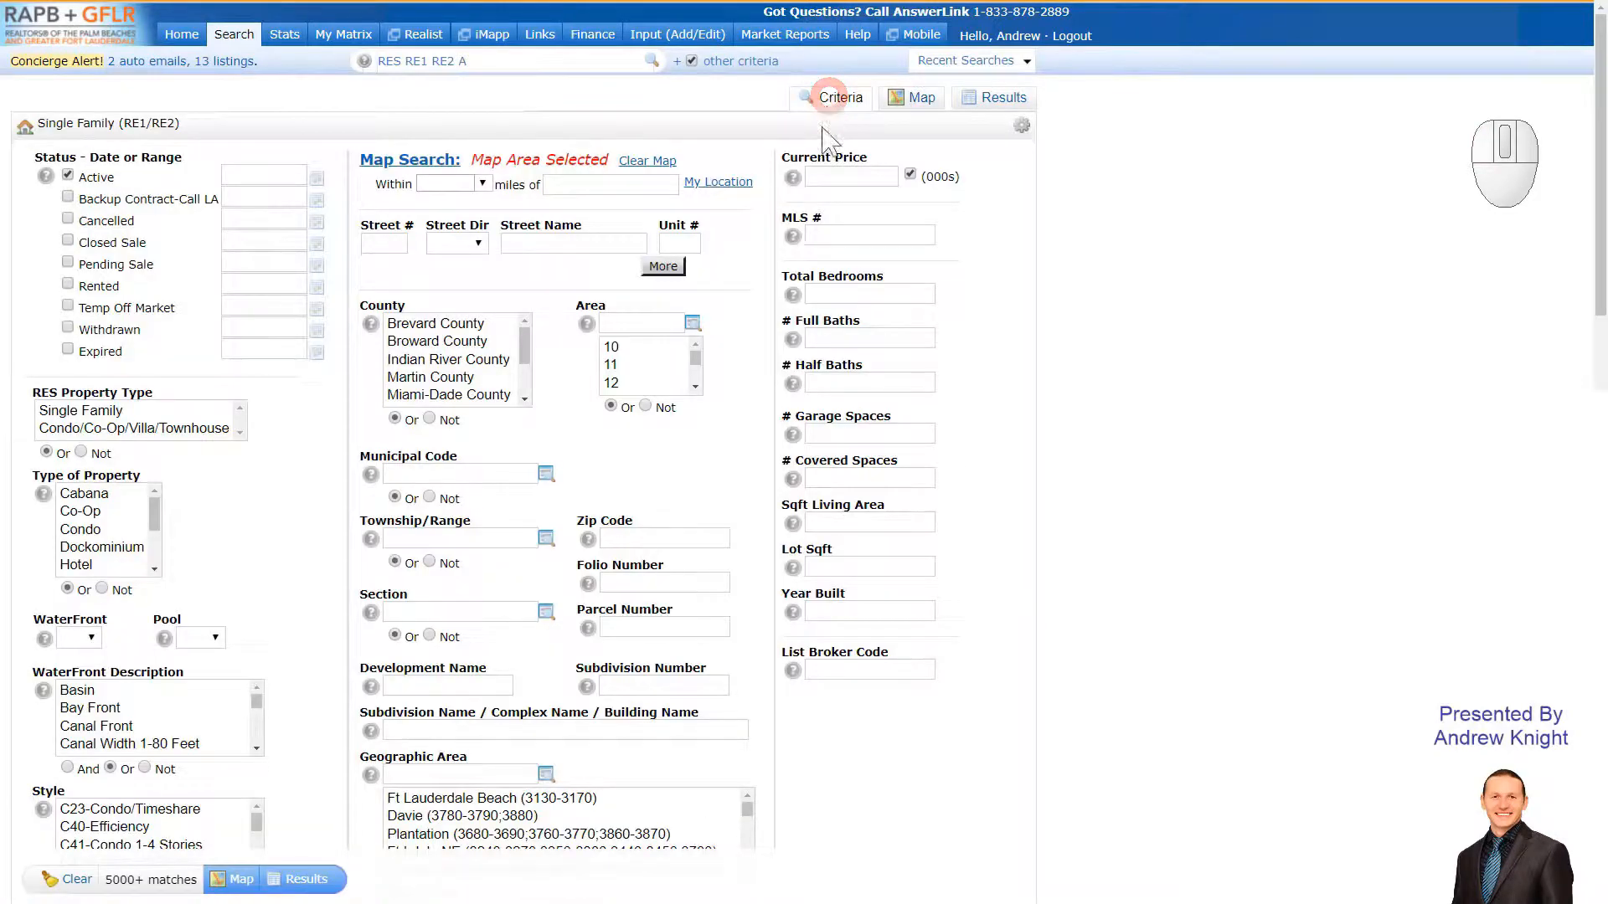
click(817, 177)
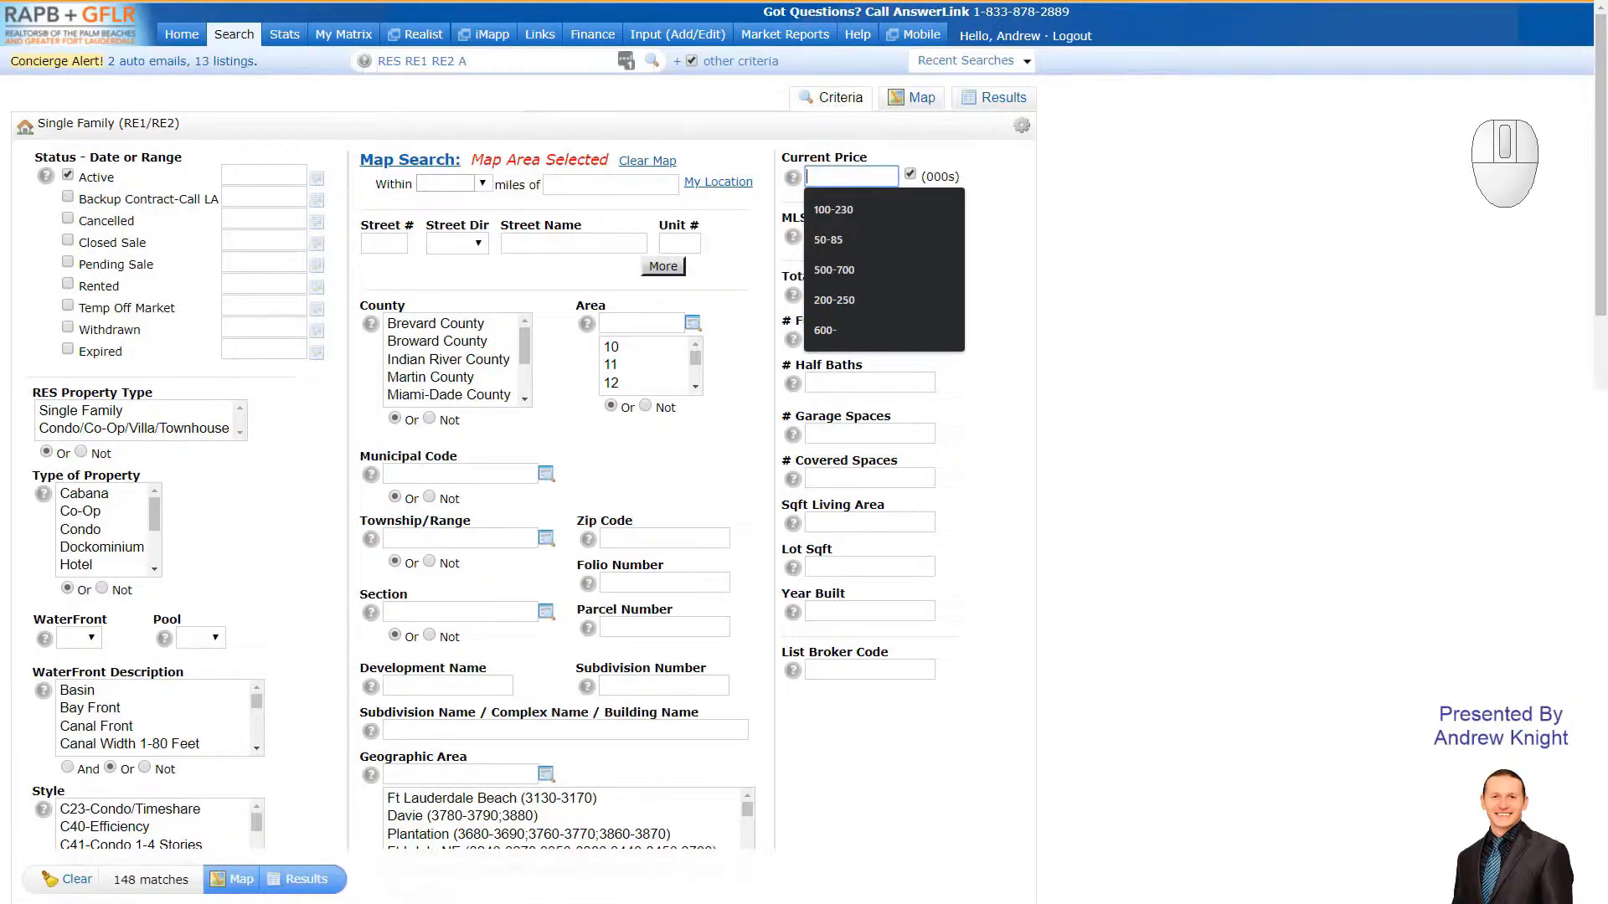
text(200-400)
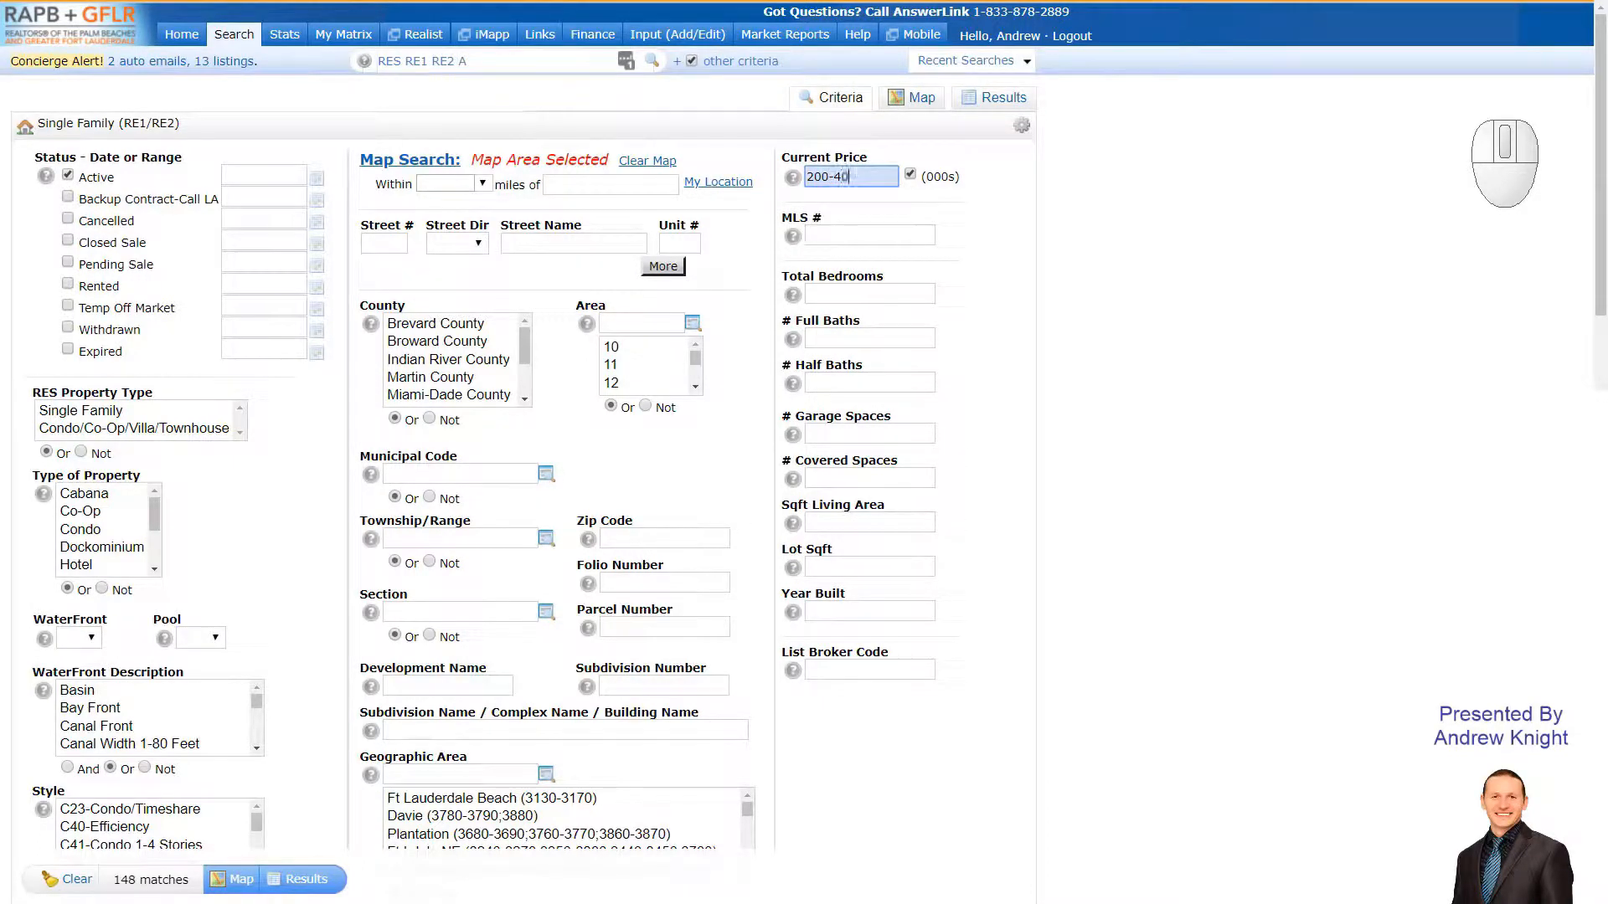
click(134, 882)
click(989, 97)
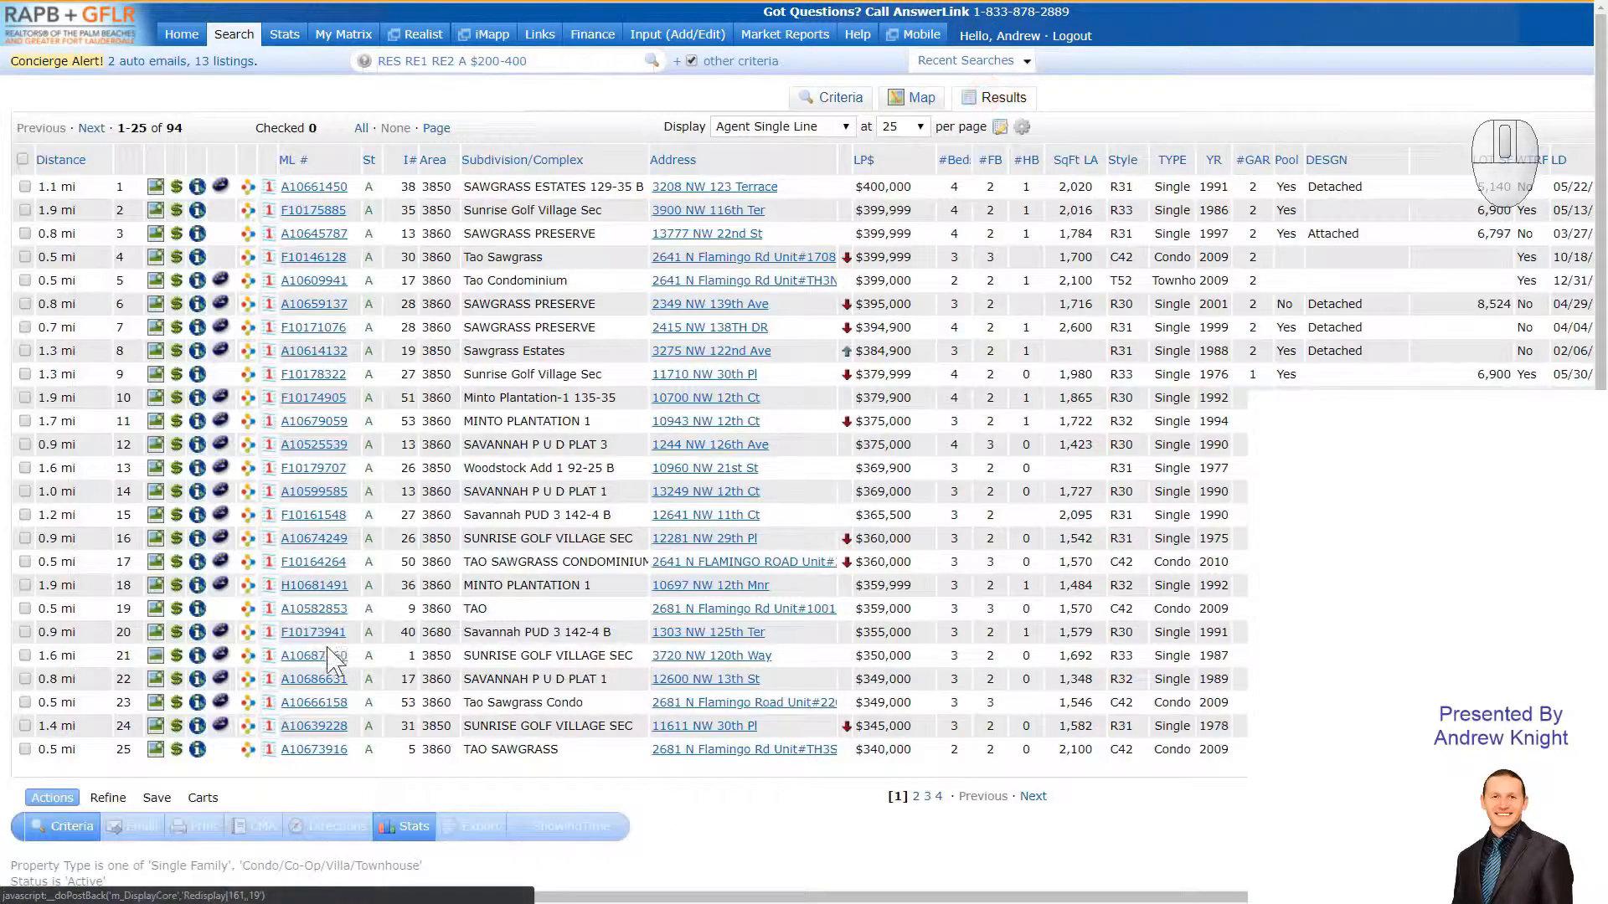
- Add a rectangular search area northeast of the circle, from W McNab Rd down to about NW 44th St, east of Sawgrass Expy
click(900, 98)
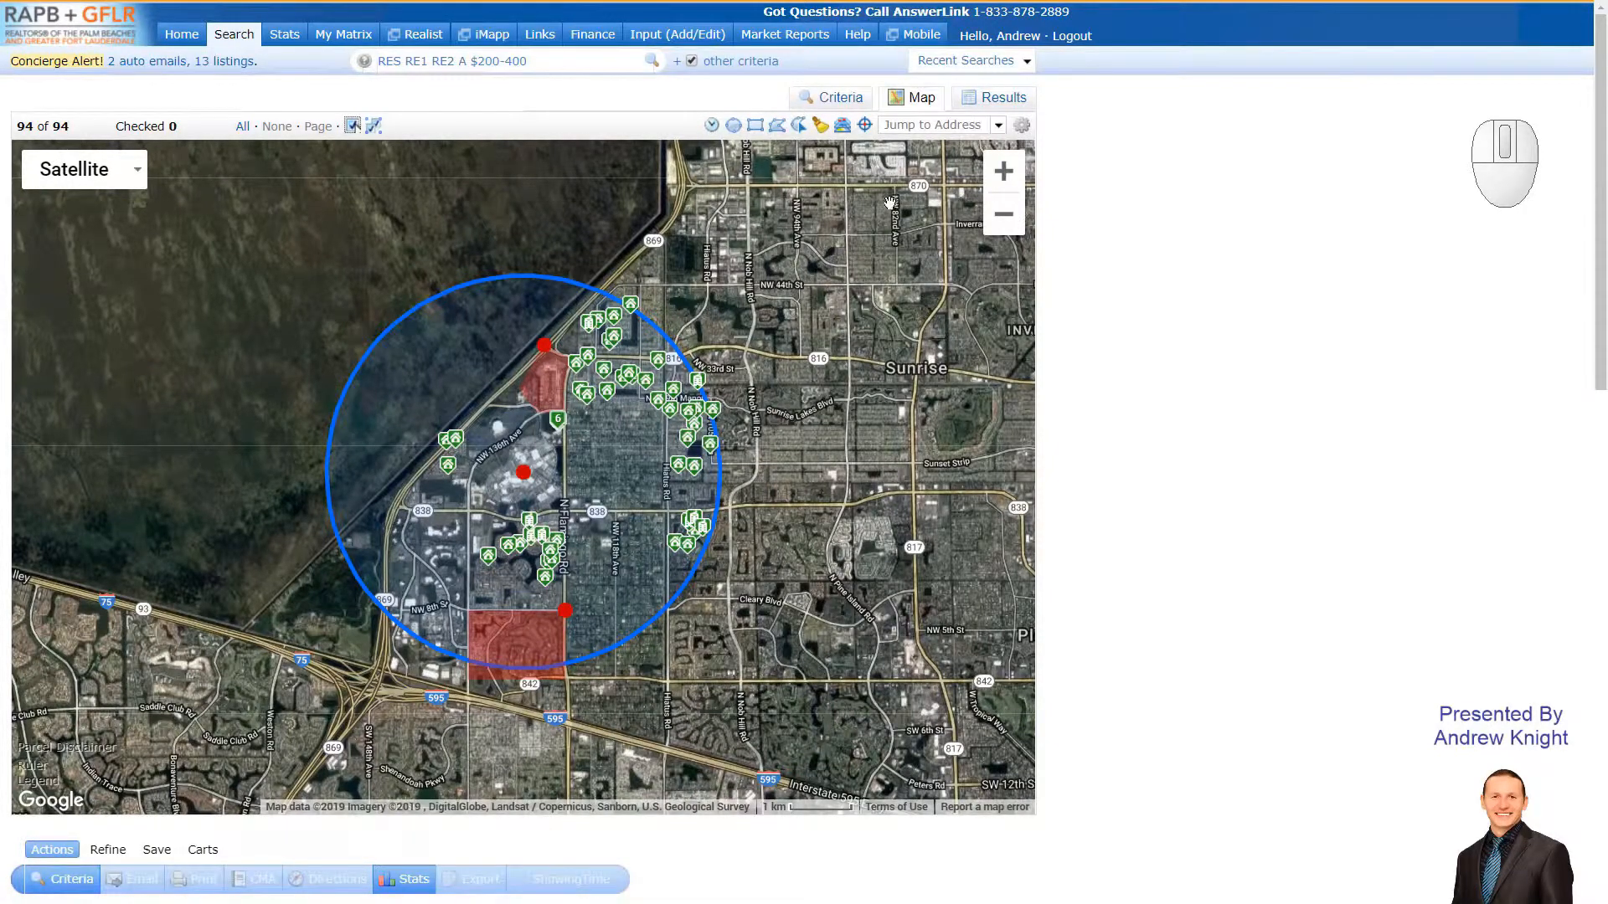
drag(850, 341, 557, 414)
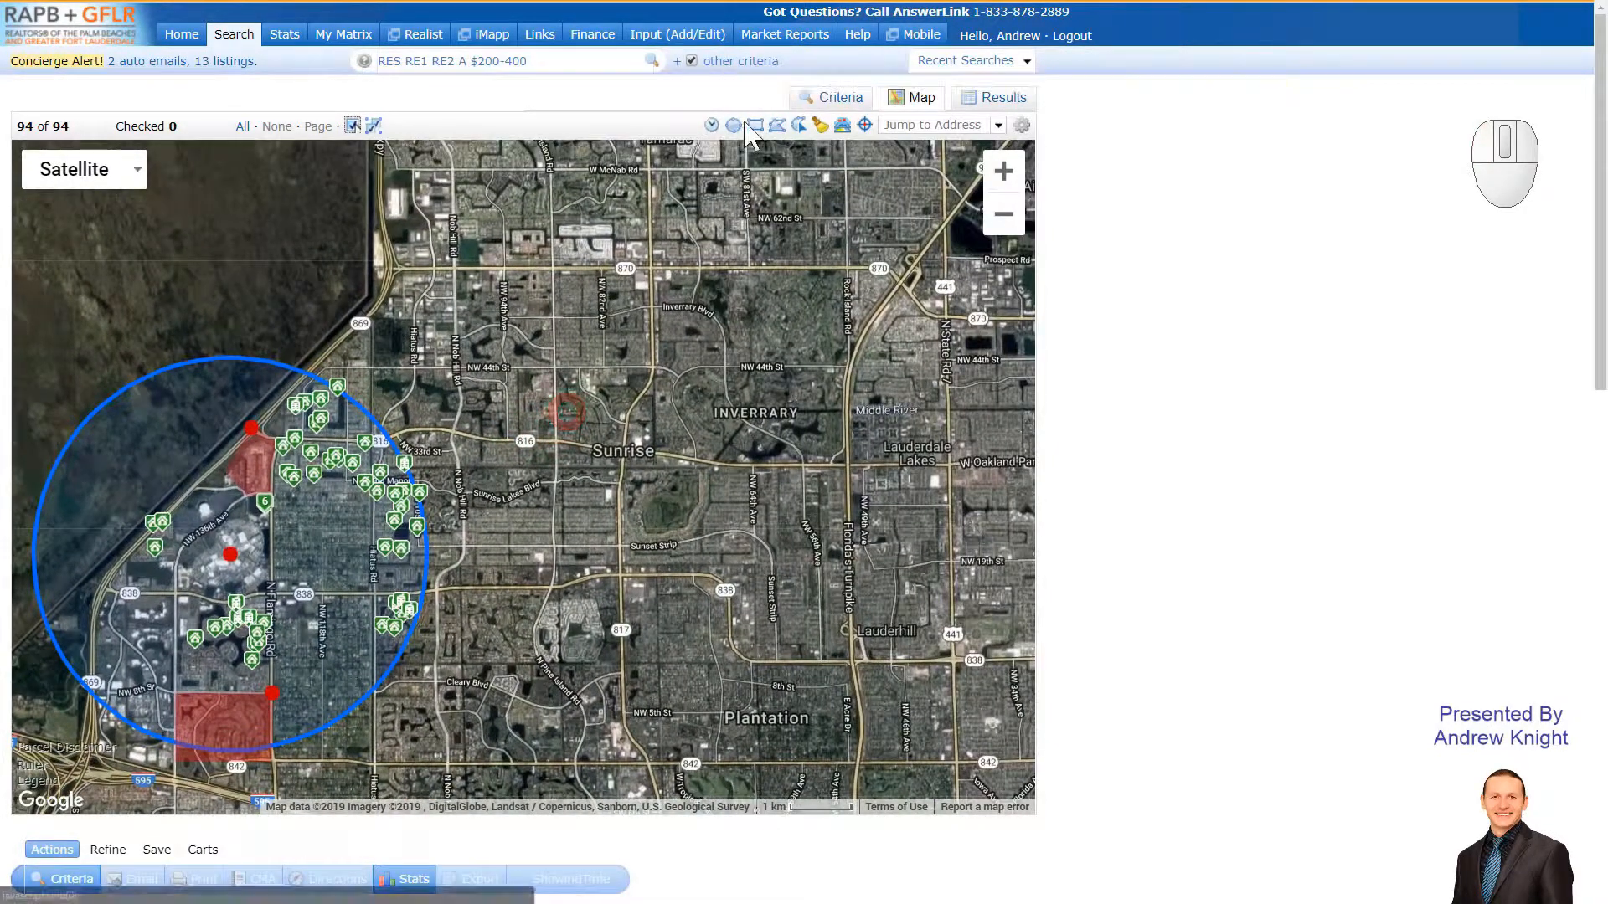
click(838, 101)
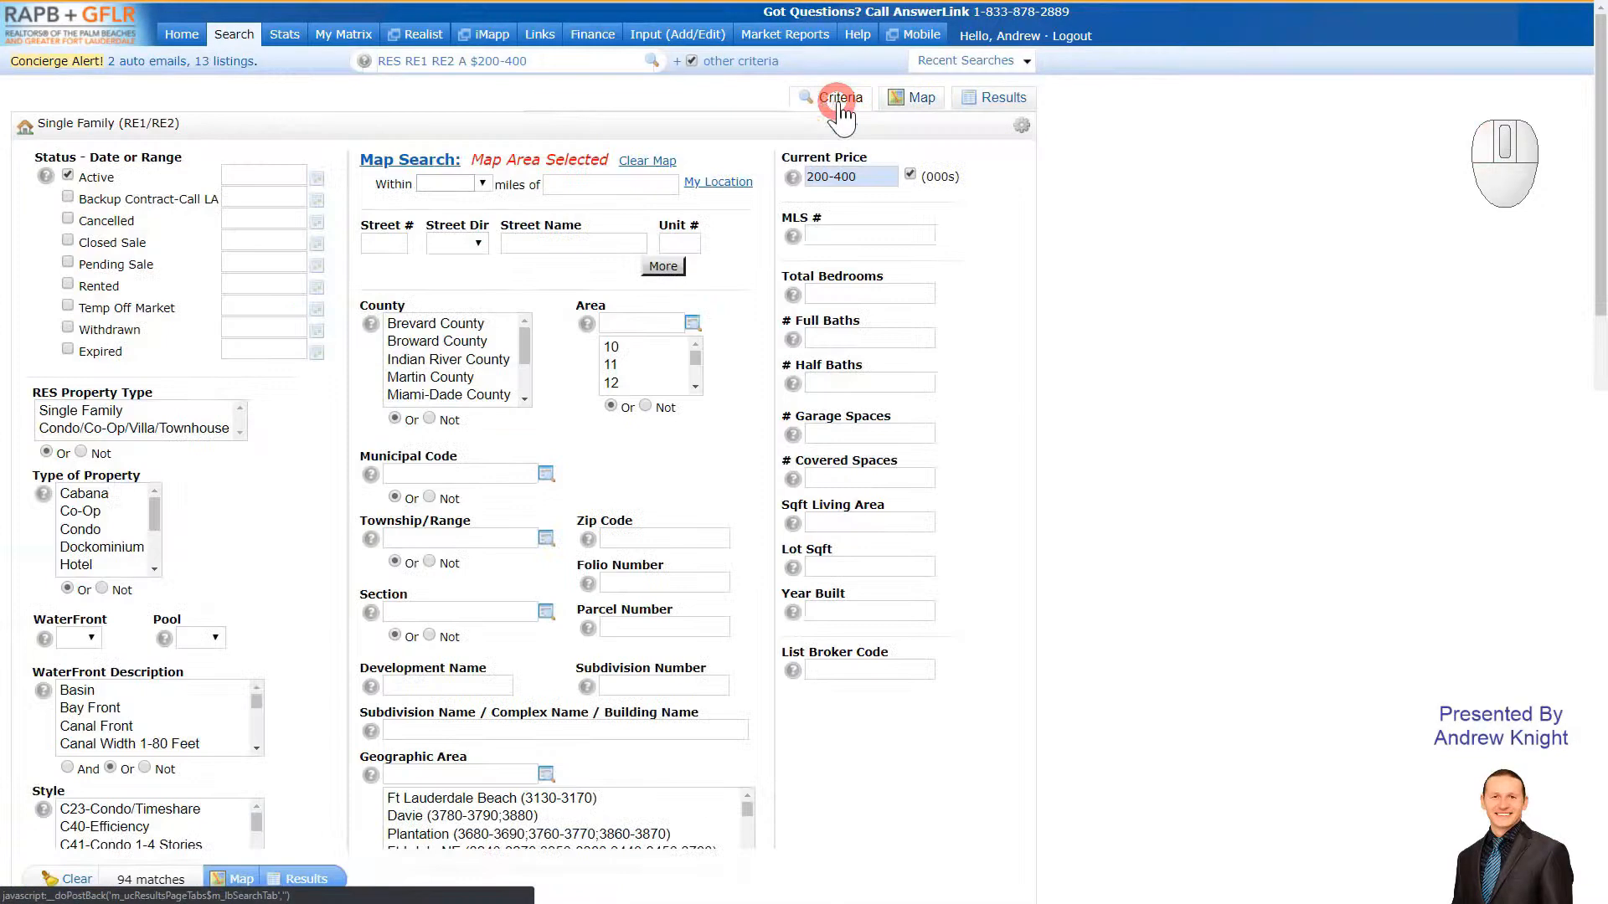
click(913, 103)
click(754, 125)
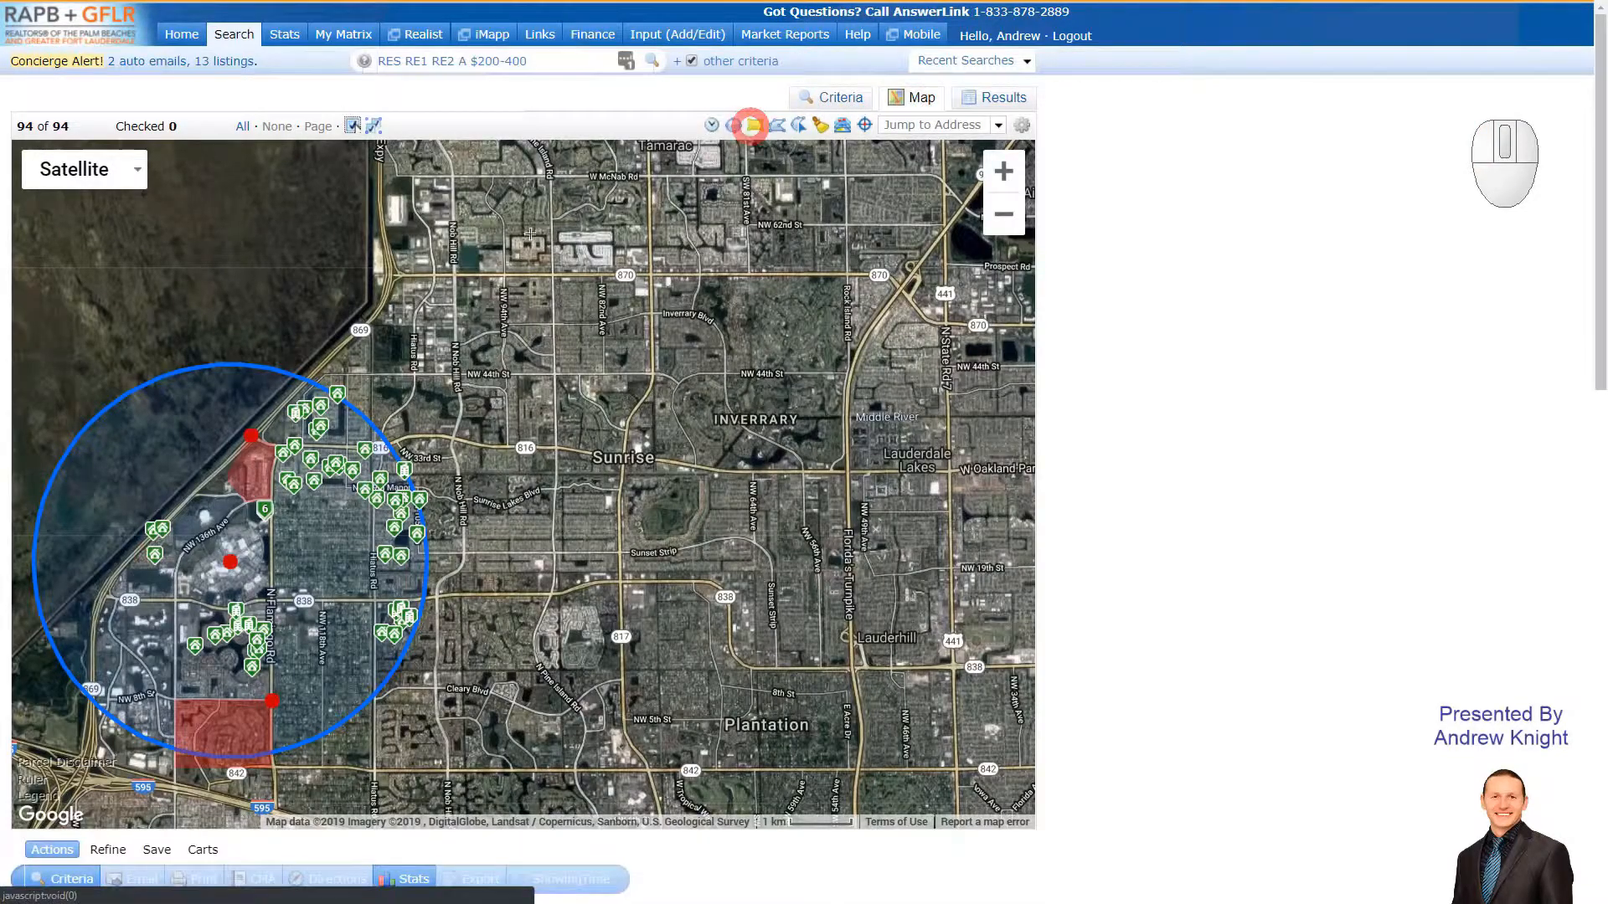
drag(398, 178, 689, 384)
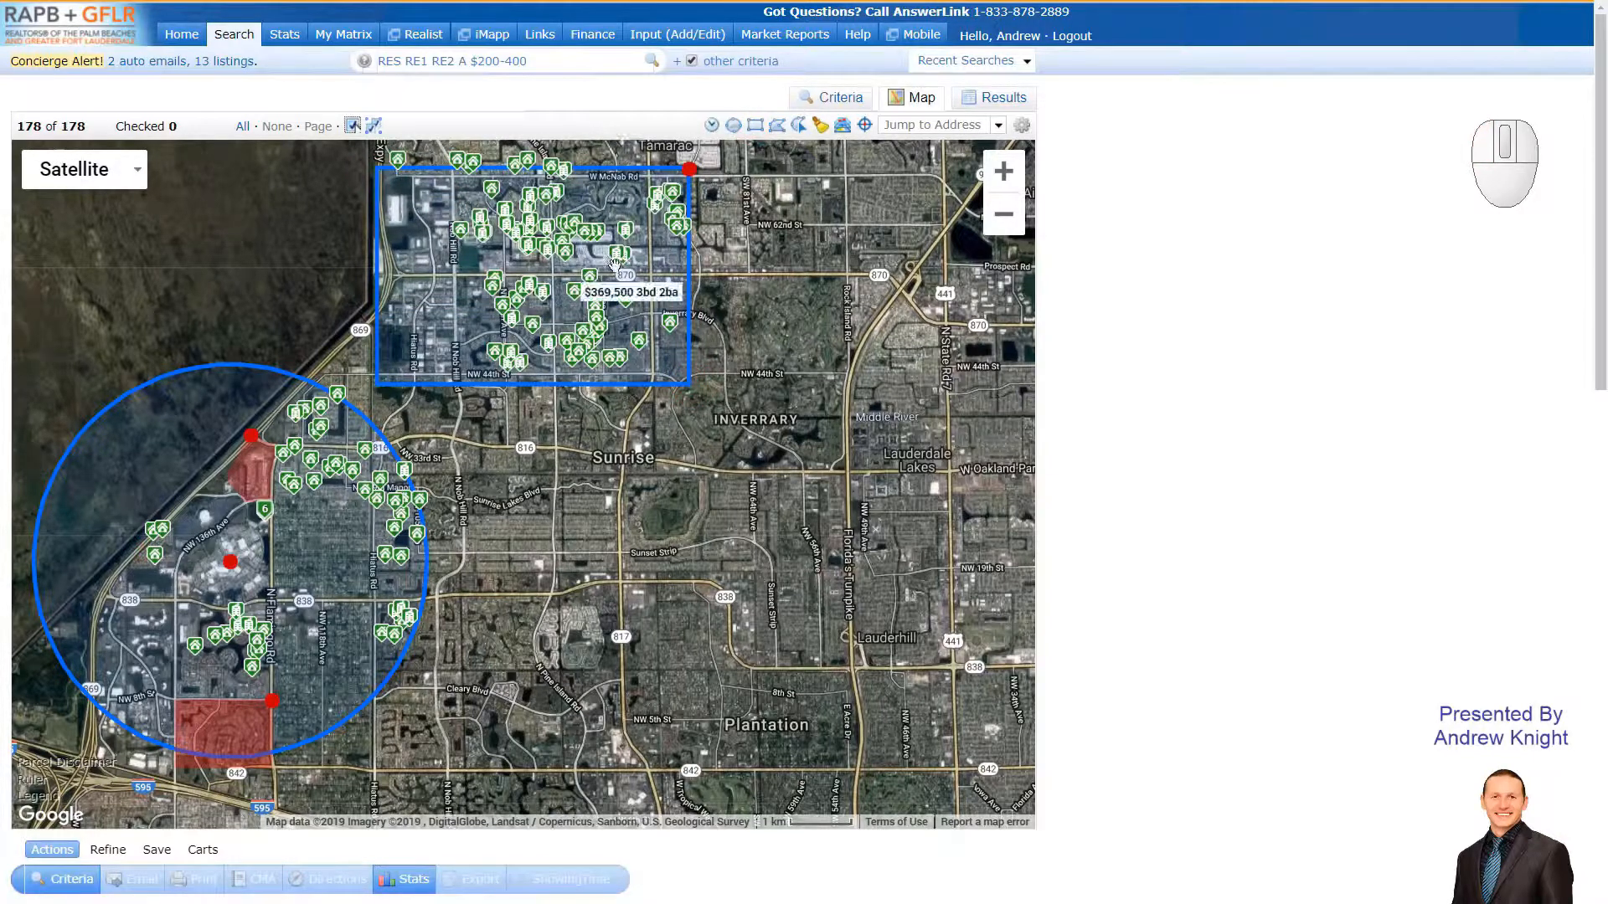